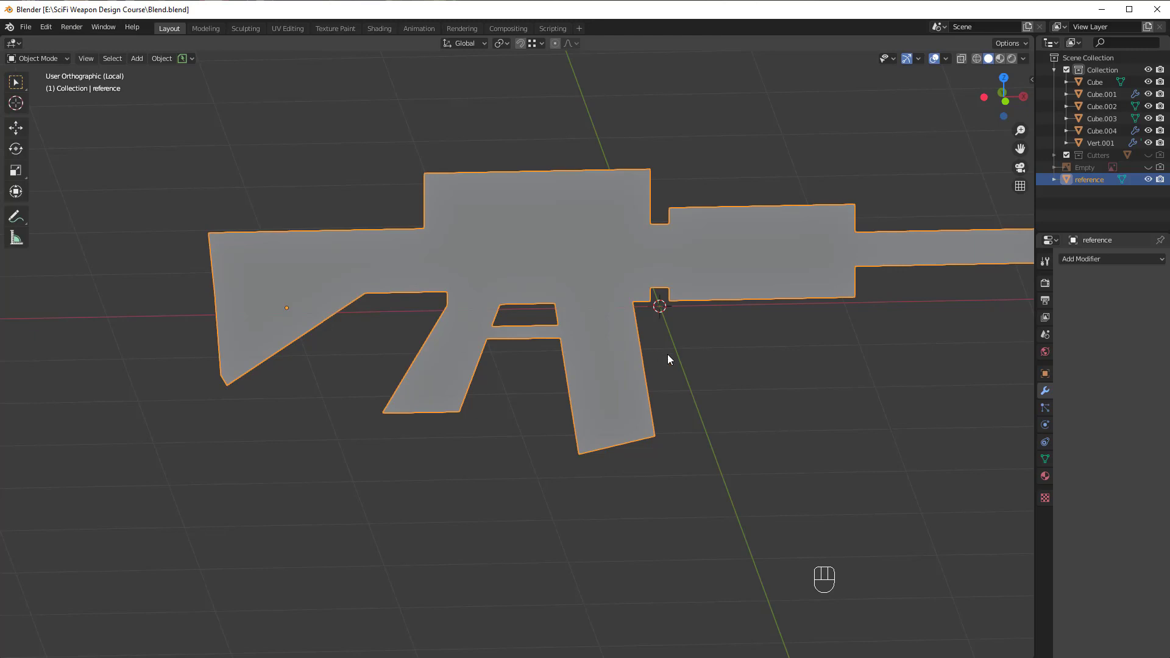
Step: Look over the whole rifle silhouette of the reference object in the front orthographic view
middle_click_drag(668, 358, 689, 345)
scroll(571, 340, "down", 3)
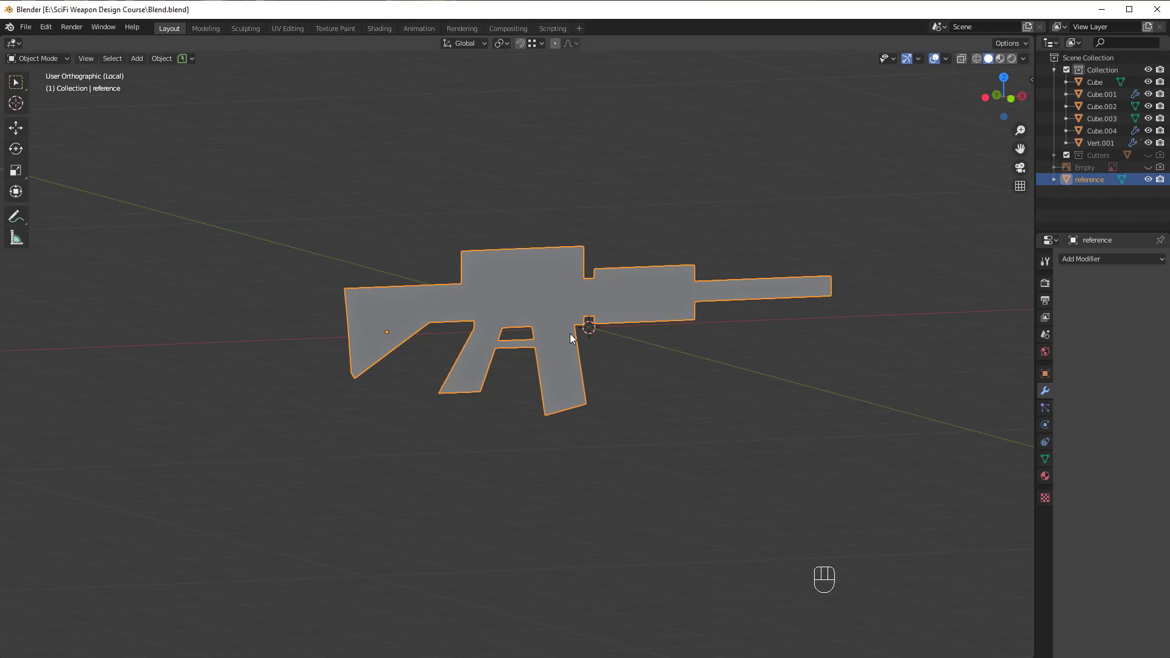
key("KP_1")
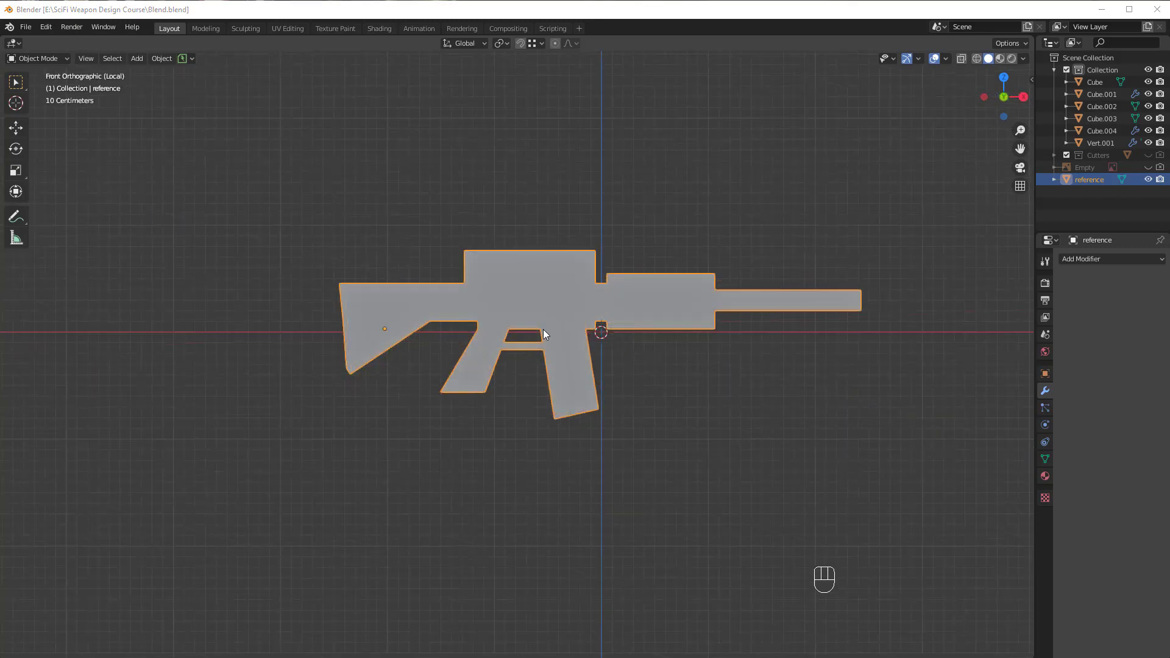
middle_click_drag(544, 334, 572, 396)
key("KP_1")
key("grave")
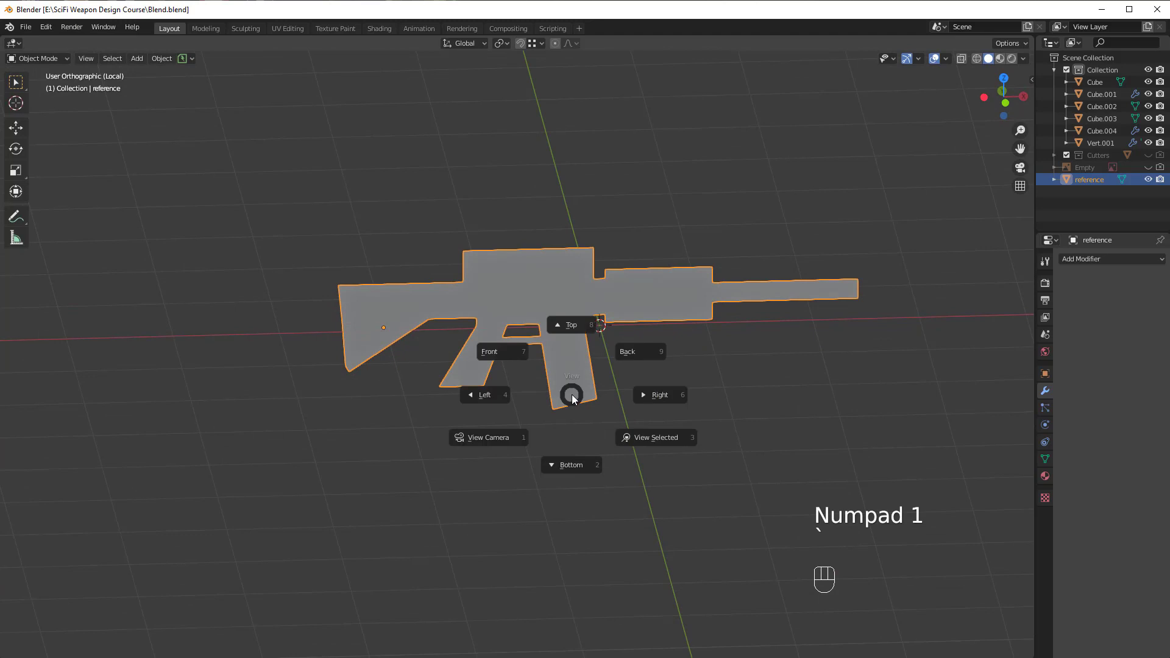
key("Escape")
key("grave")
left_click(495, 350)
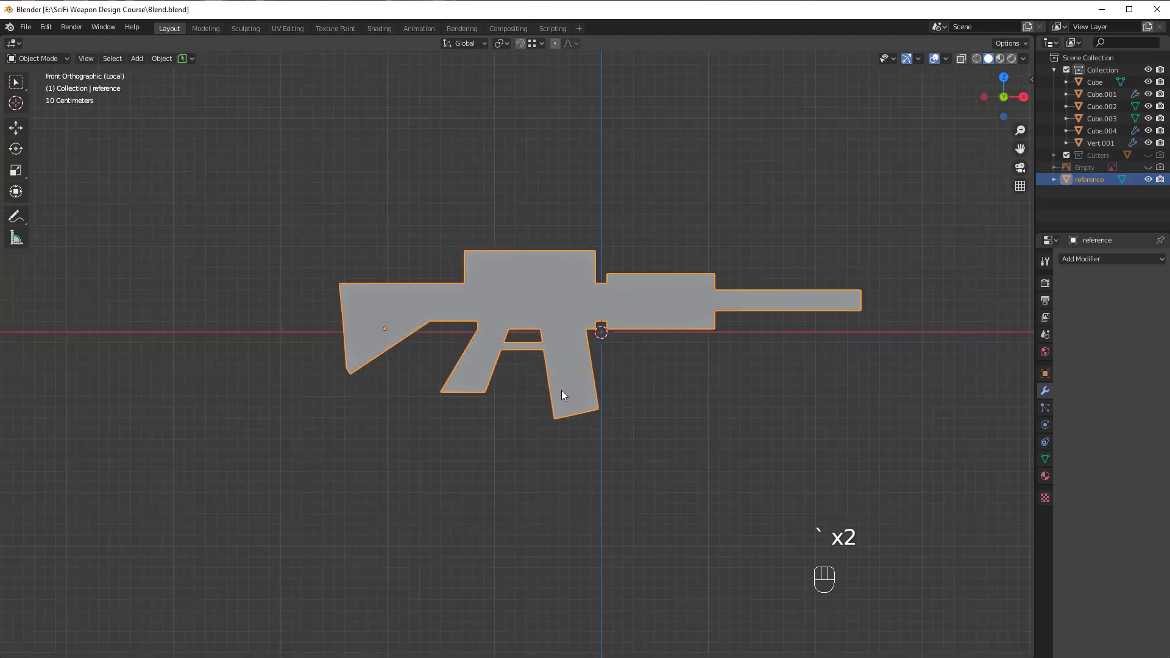
key("grave")
key("grave")
scroll(479, 356, "up", 3)
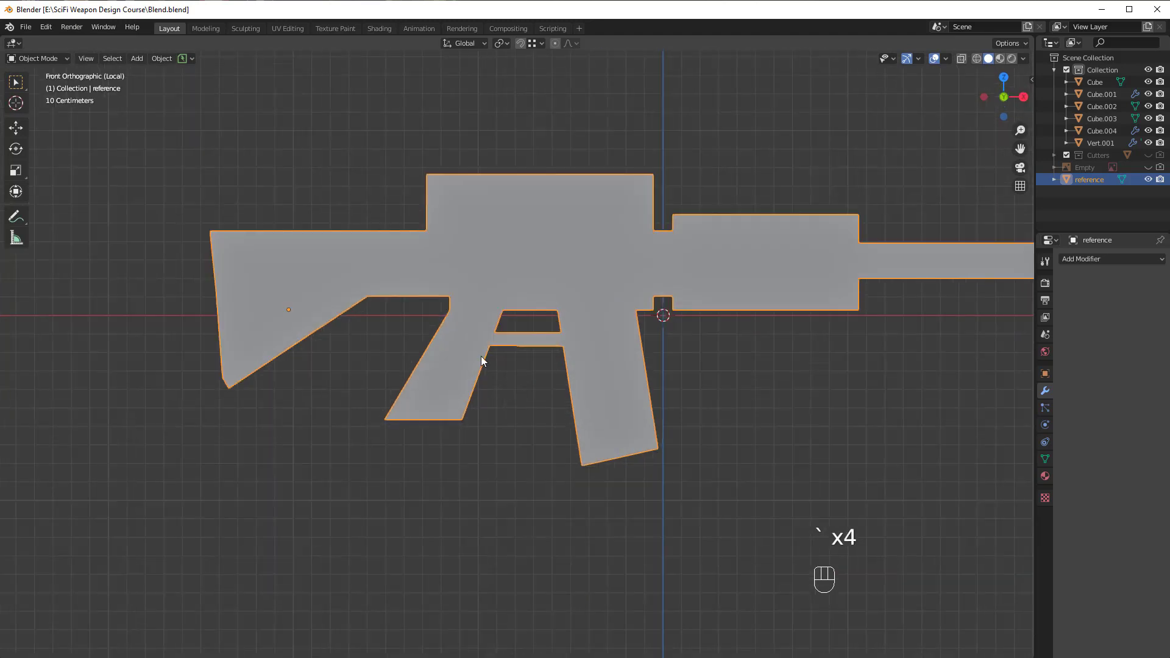
scroll(481, 356, "down", 3)
scroll(476, 352, "up", 1)
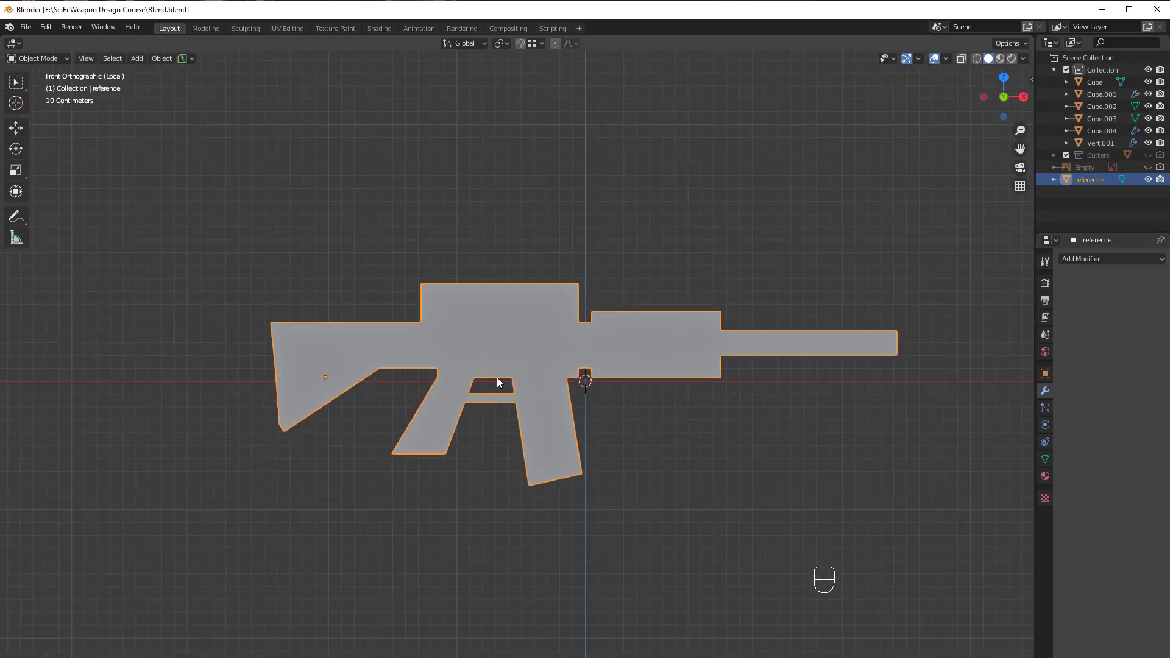
scroll(498, 382, "up", 2)
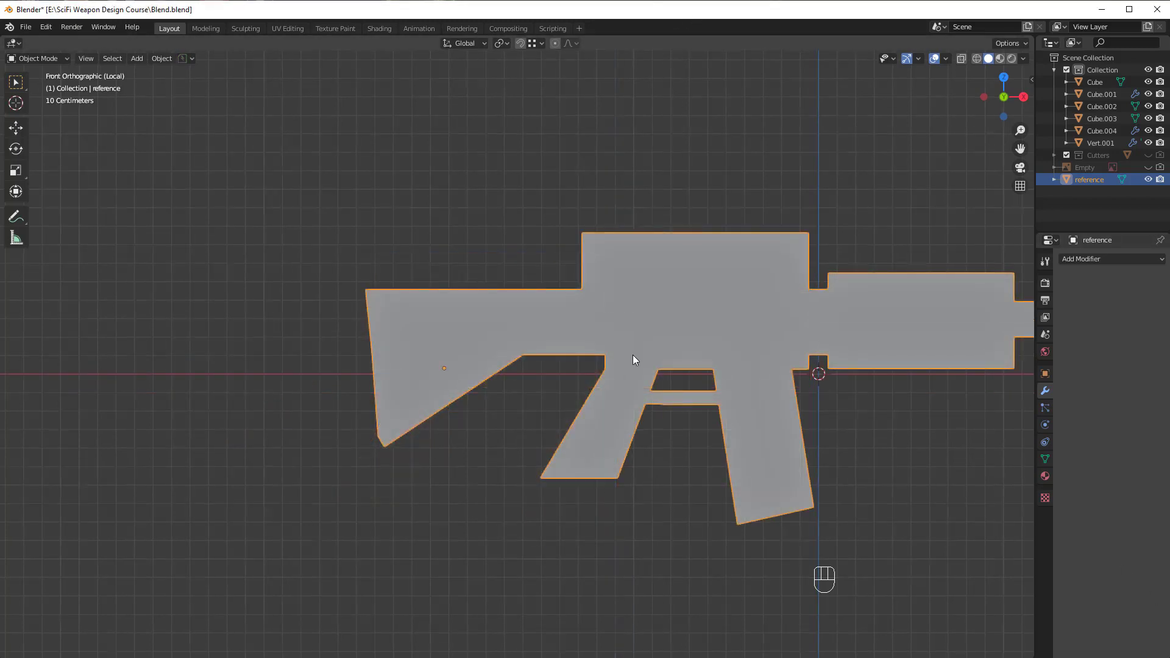
Step: Open the reference mesh in Edit Mode with nothing selected and switch to vertex selection
key("Tab")
scroll(522, 373, "up", 2)
key("alt+a")
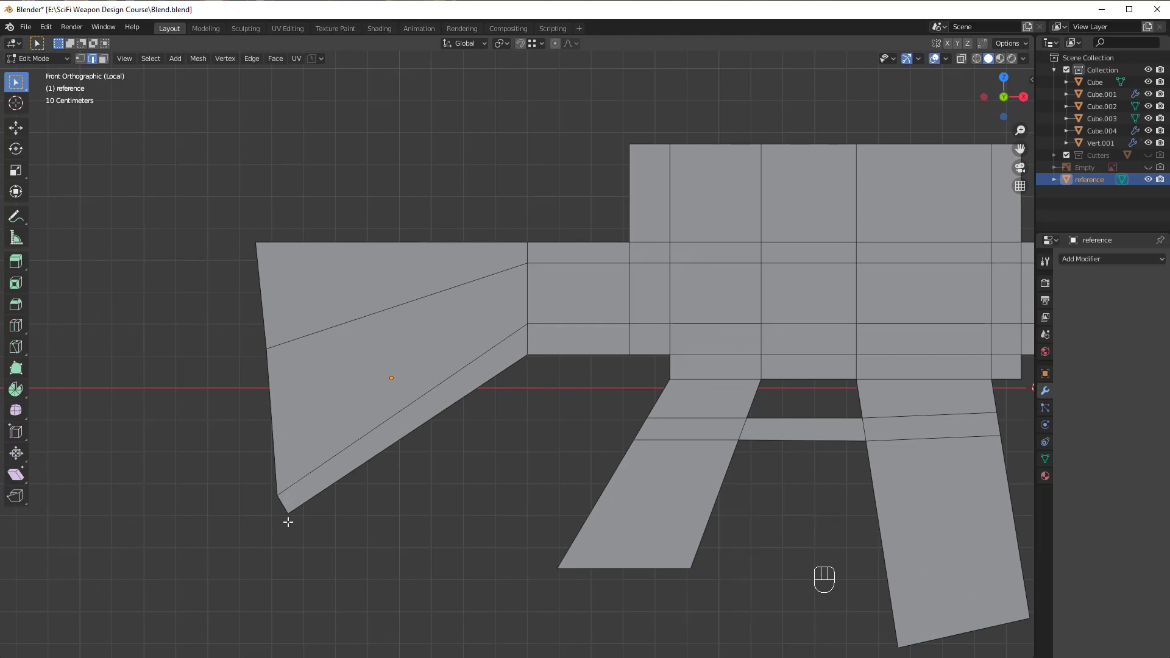
scroll(506, 345, "up", 2)
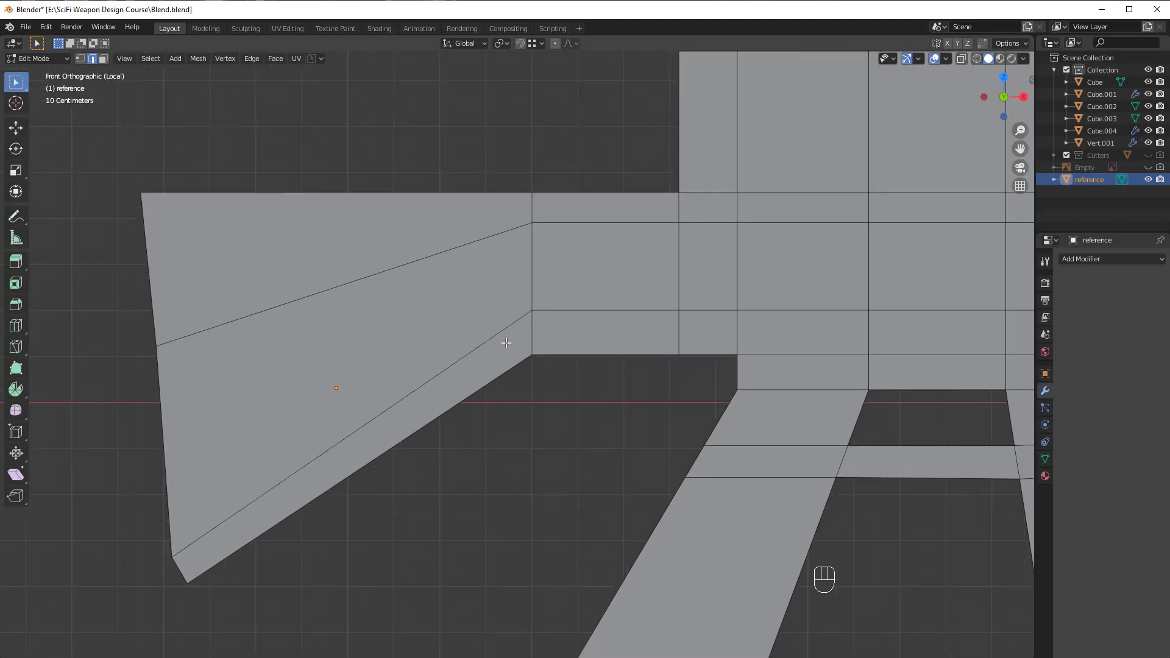
key("k")
key("Tab")
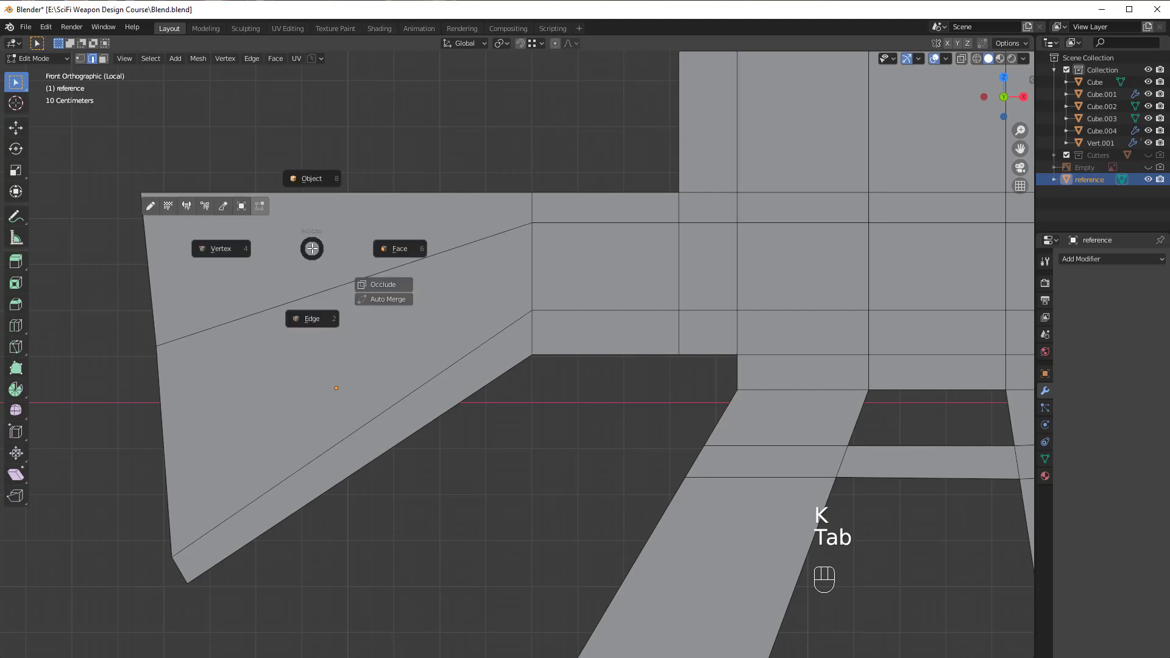
left_click(212, 254)
key("Tab")
left_click(206, 267)
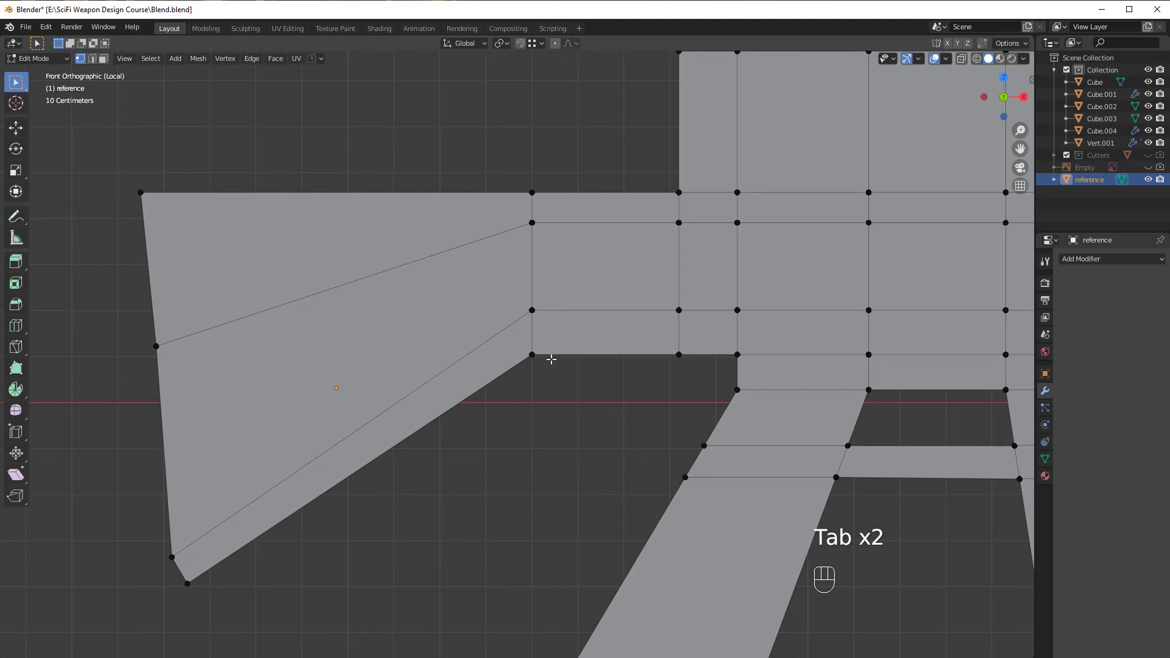
Step: Knife-cut the stock horizontally along X, from the inner corner of its underside straight back past the rear edge
key("k")
left_click(532, 354)
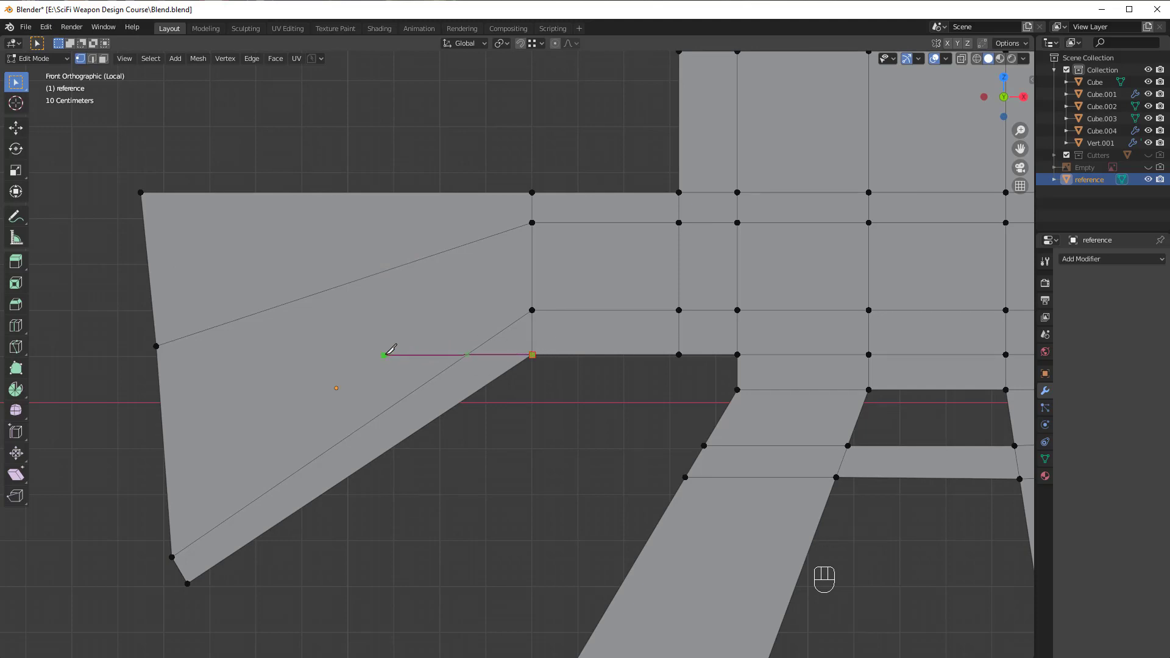
key("x")
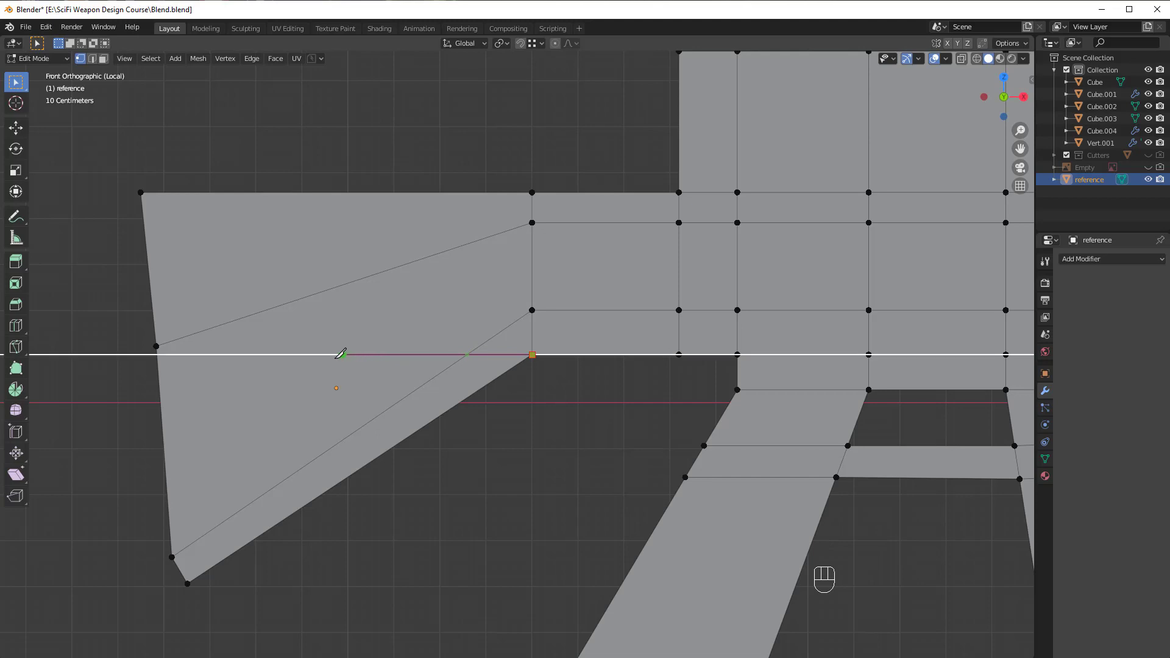
left_click(123, 357)
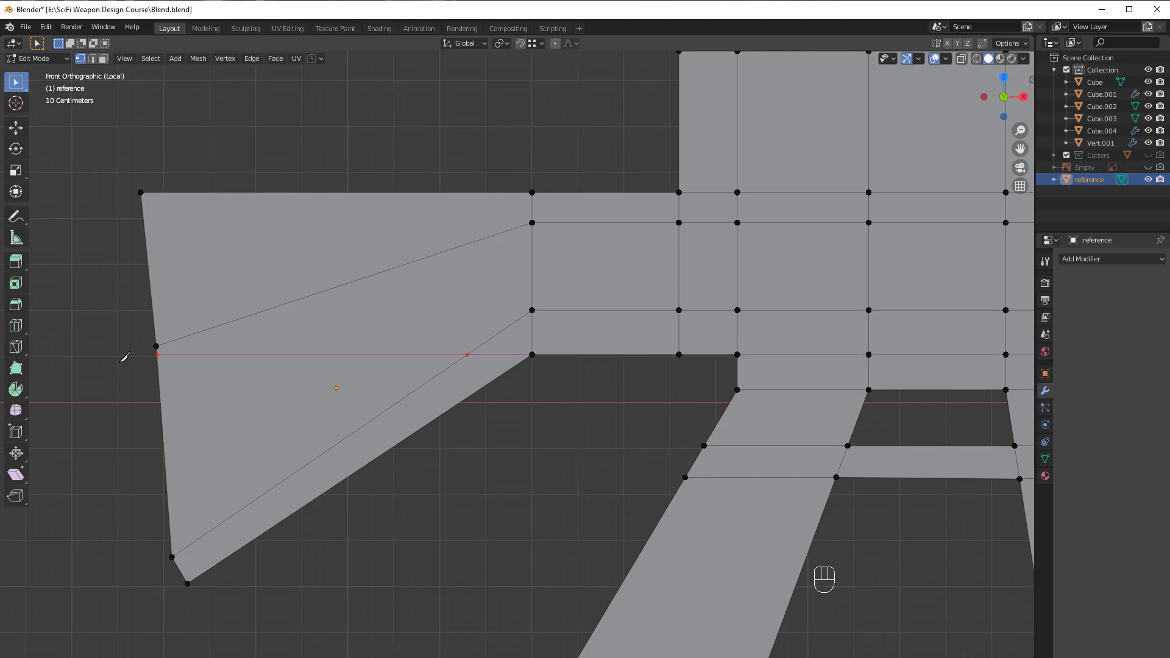
key("Return")
Step: Delete the two stock faces below the horizontal cut, using face selection
key("Tab")
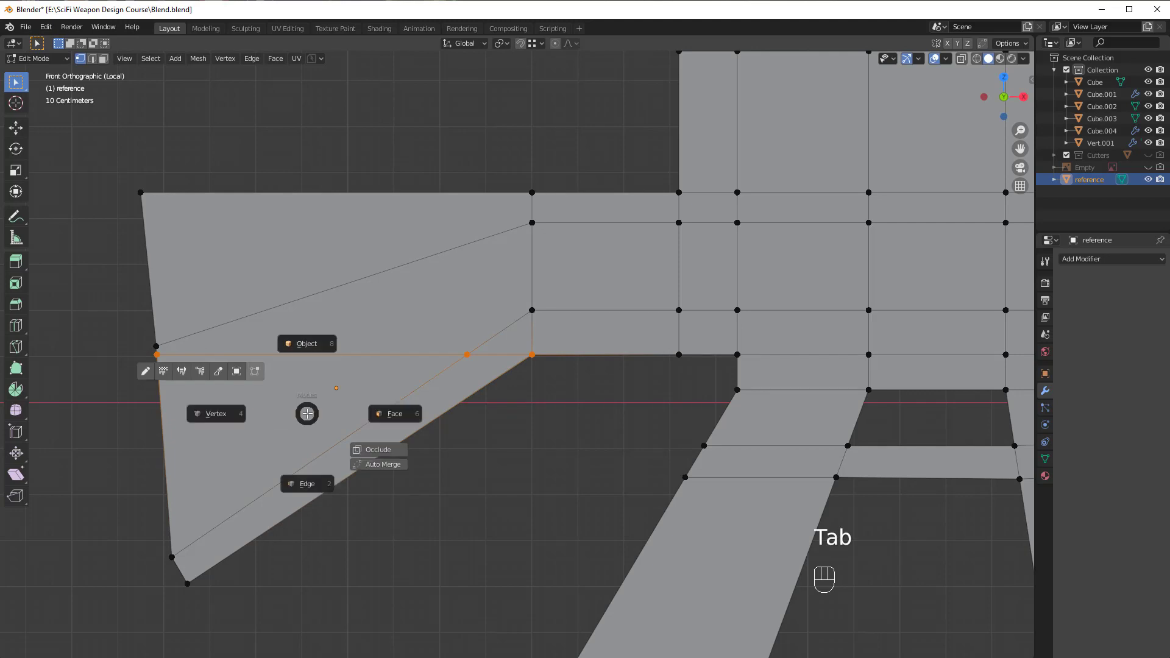
left_click(400, 417)
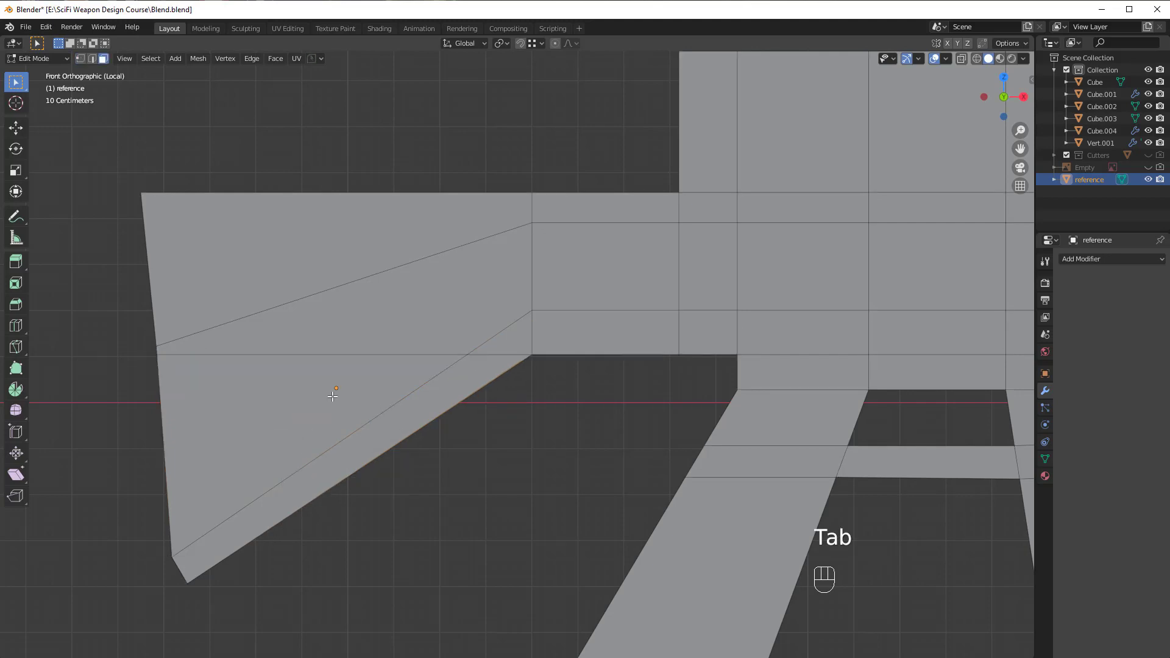
left_click(339, 404)
left_click(373, 435, "shift")
key("x")
left_click(429, 393)
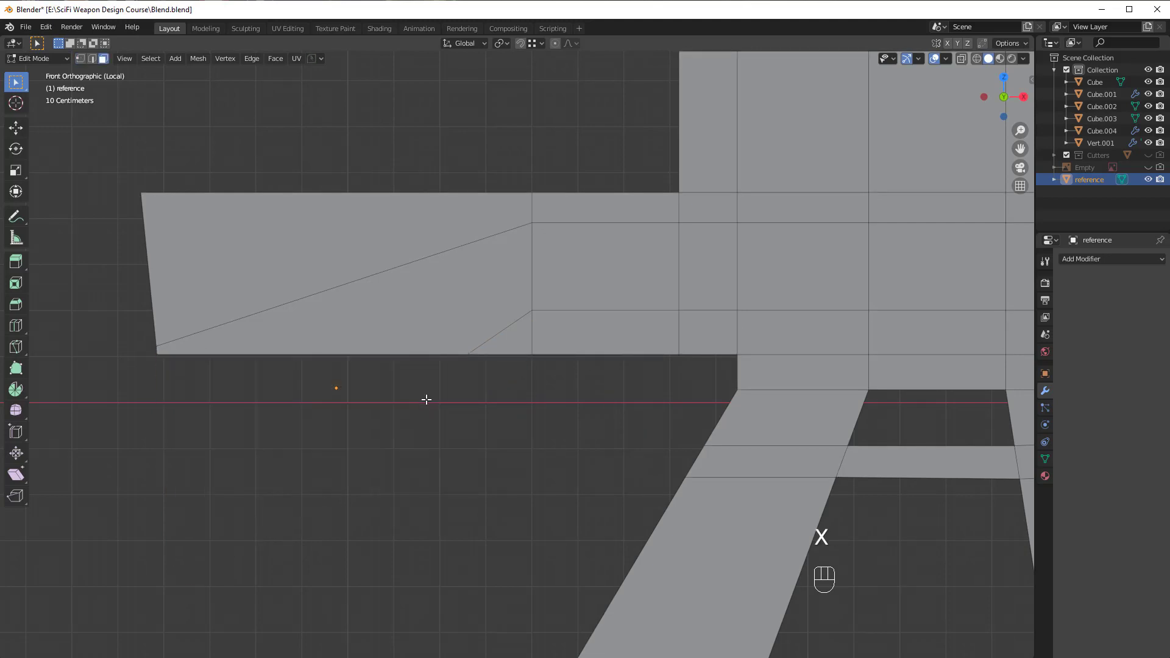
Step: Examine the trimmed stock and how its remaining diagonal edges meet the horizontal edge lines of the body
scroll(429, 400, "down", 1)
scroll(517, 272, "up", 4)
scroll(518, 272, "down", 2)
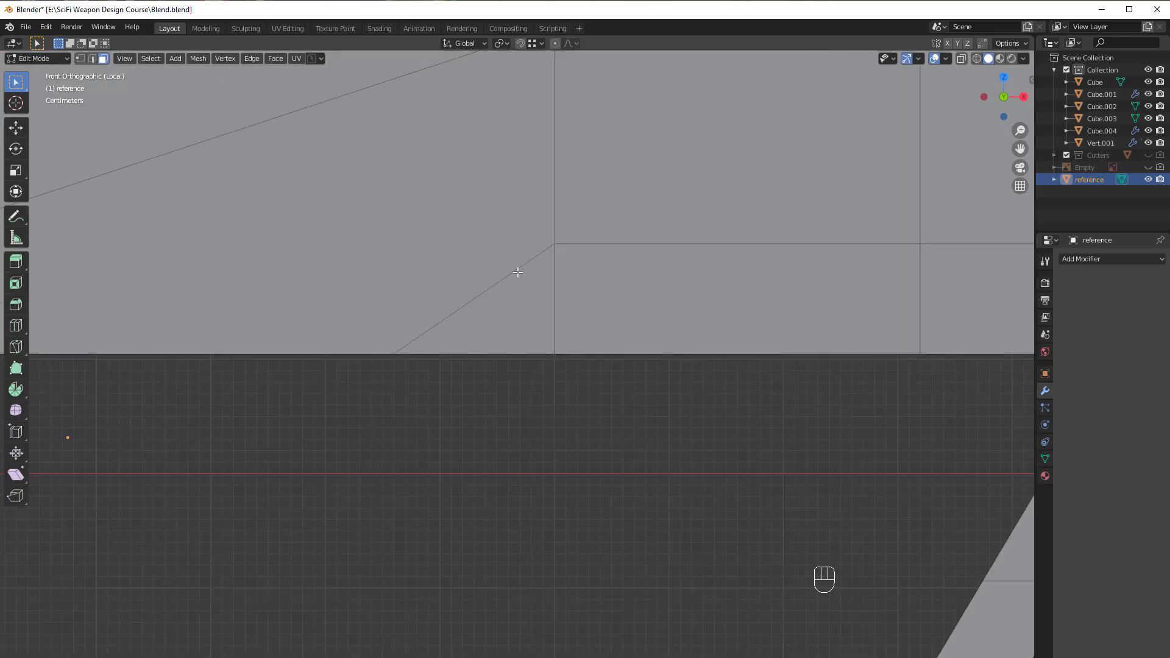
scroll(507, 318, "up", 2)
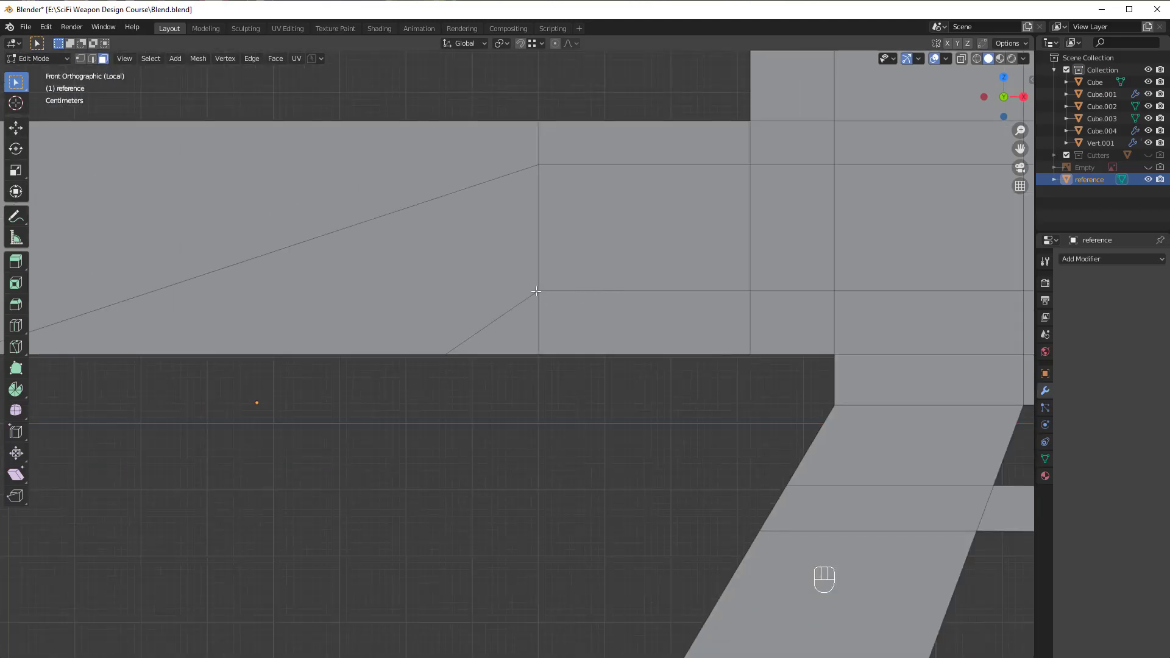
scroll(390, 342, "down", 3)
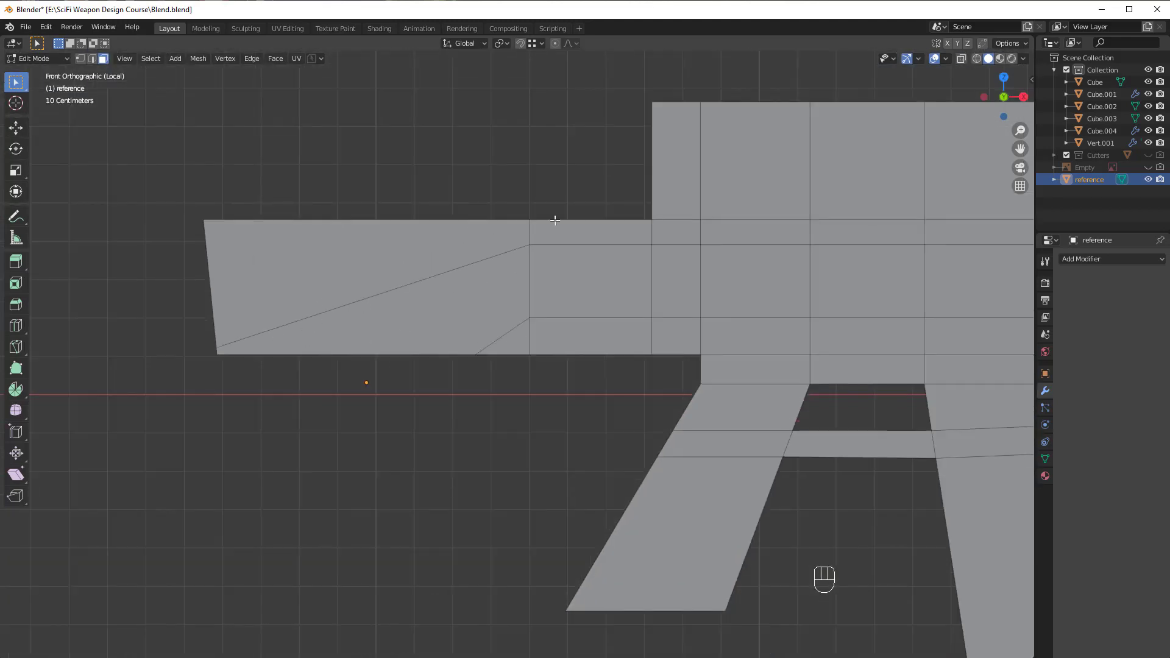
scroll(722, 321, "down", 3)
scroll(866, 340, "down", 1)
scroll(491, 321, "up", 6)
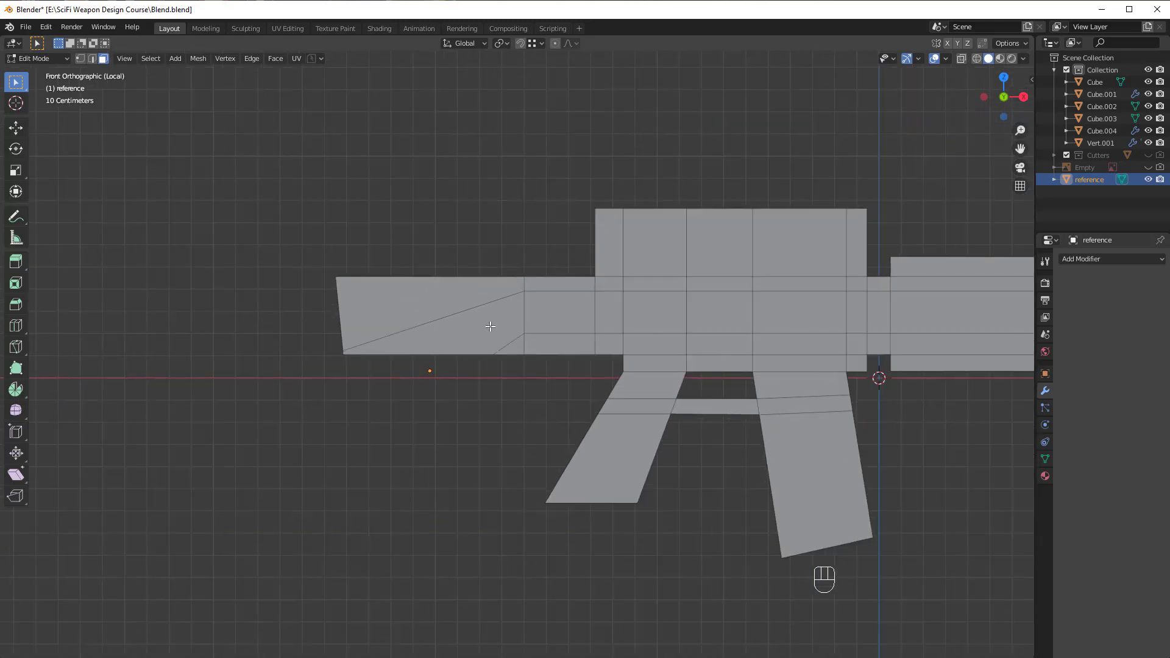
middle_click_drag(503, 300, 550, 323, "shift")
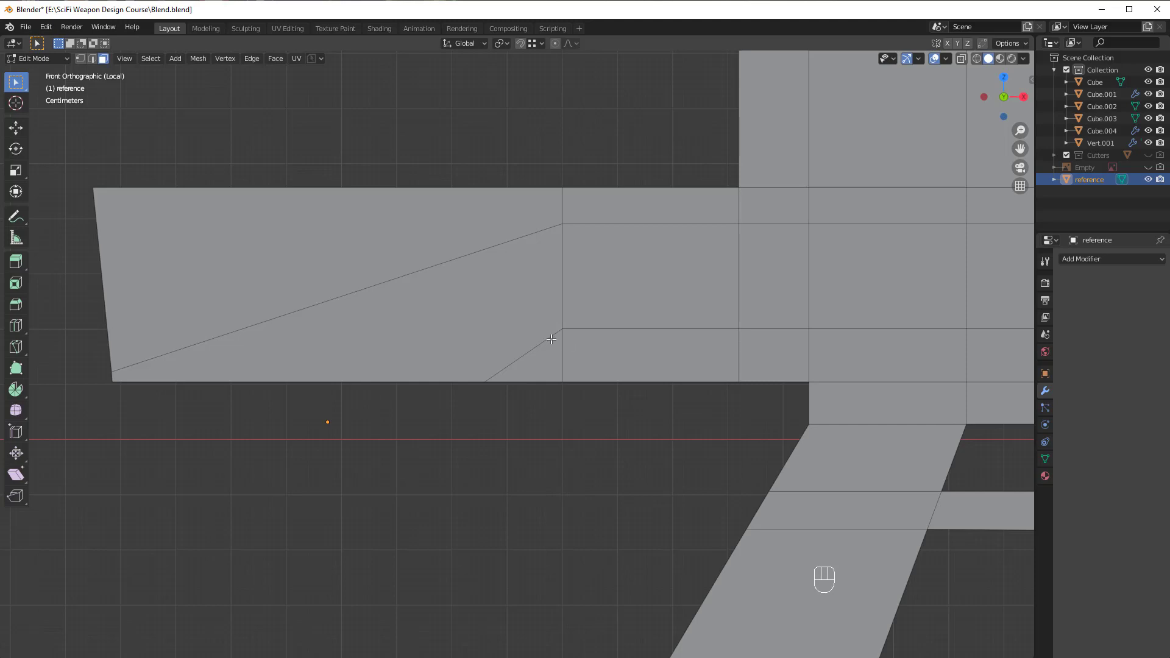
Step: Remove the two diagonal edges on the stock with Dissolve Edges, merging the faces they separate
key("ctrl+Tab")
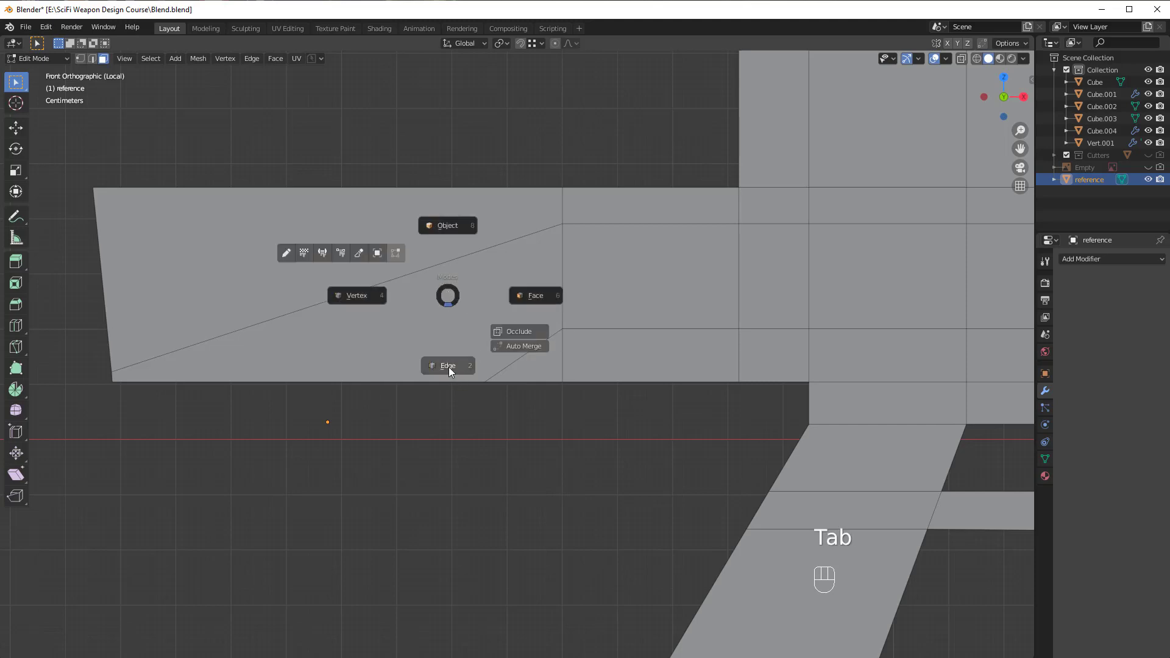
left_click(448, 366)
left_click(420, 270)
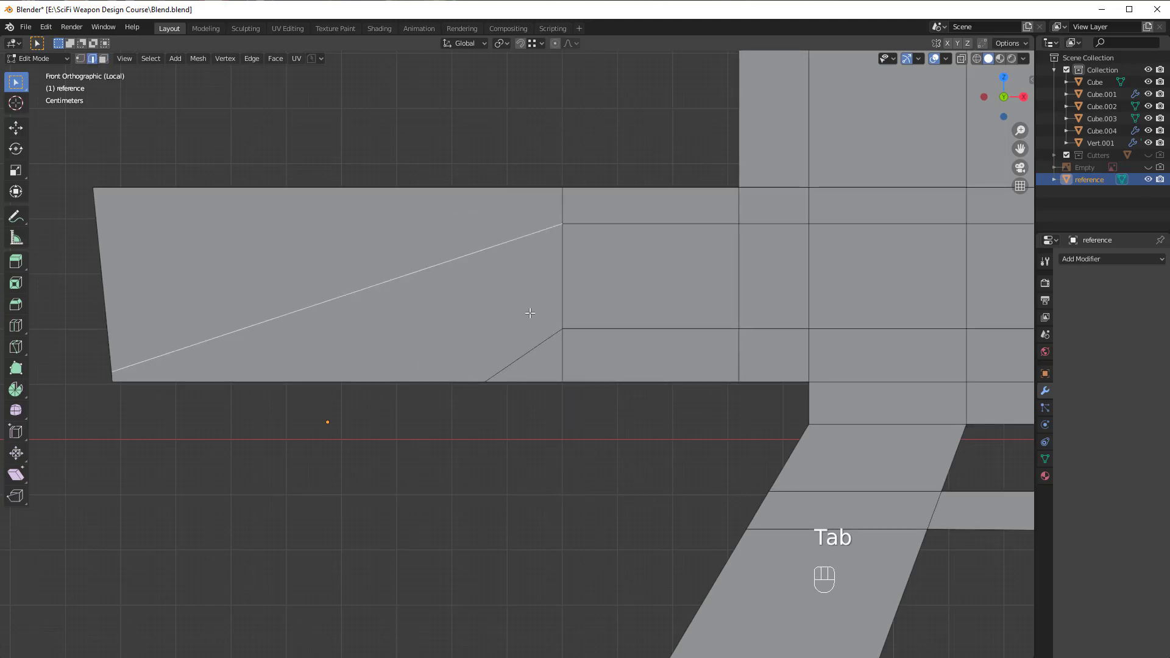
left_click(538, 348, "shift")
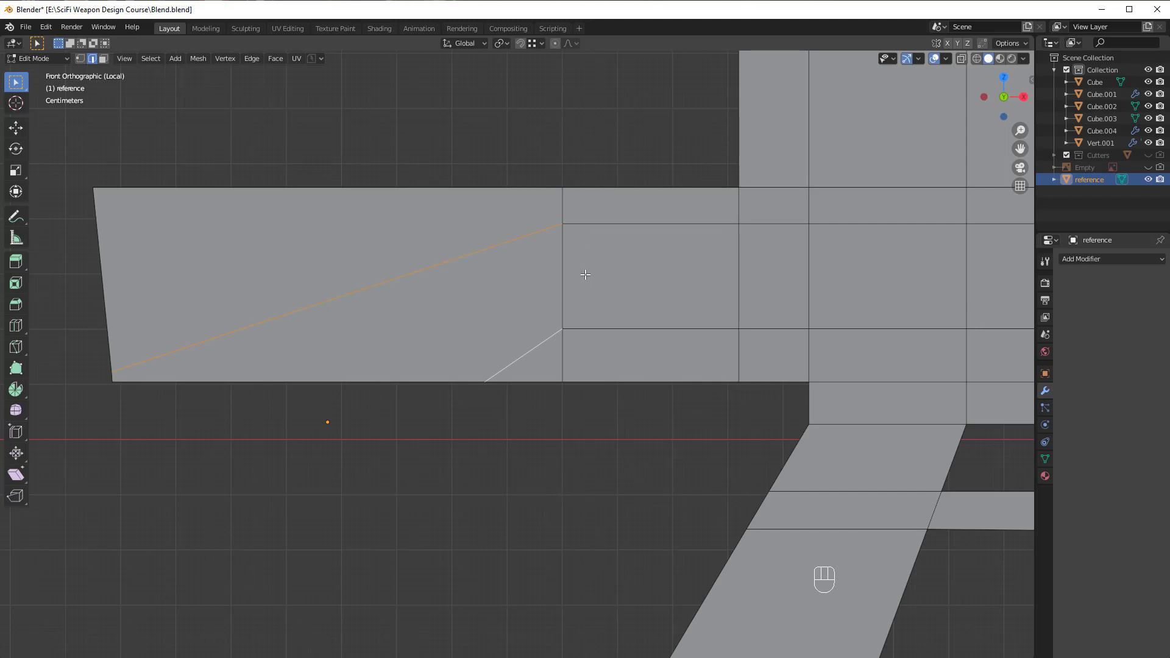
key("ctrl+x")
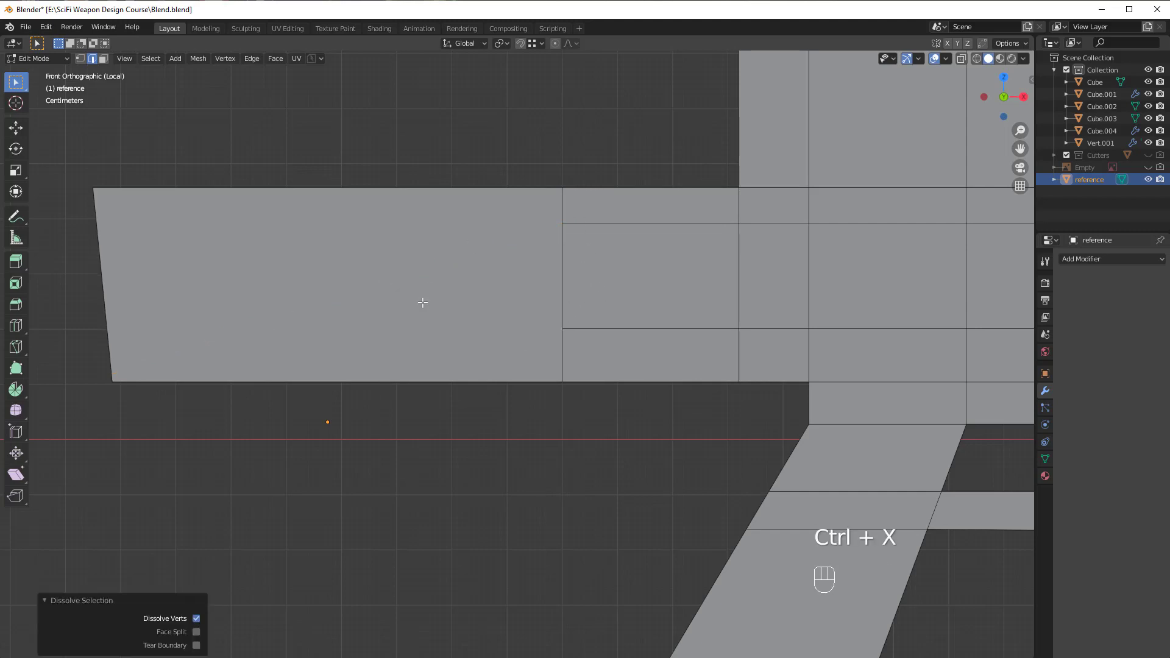
key("ctrl+z")
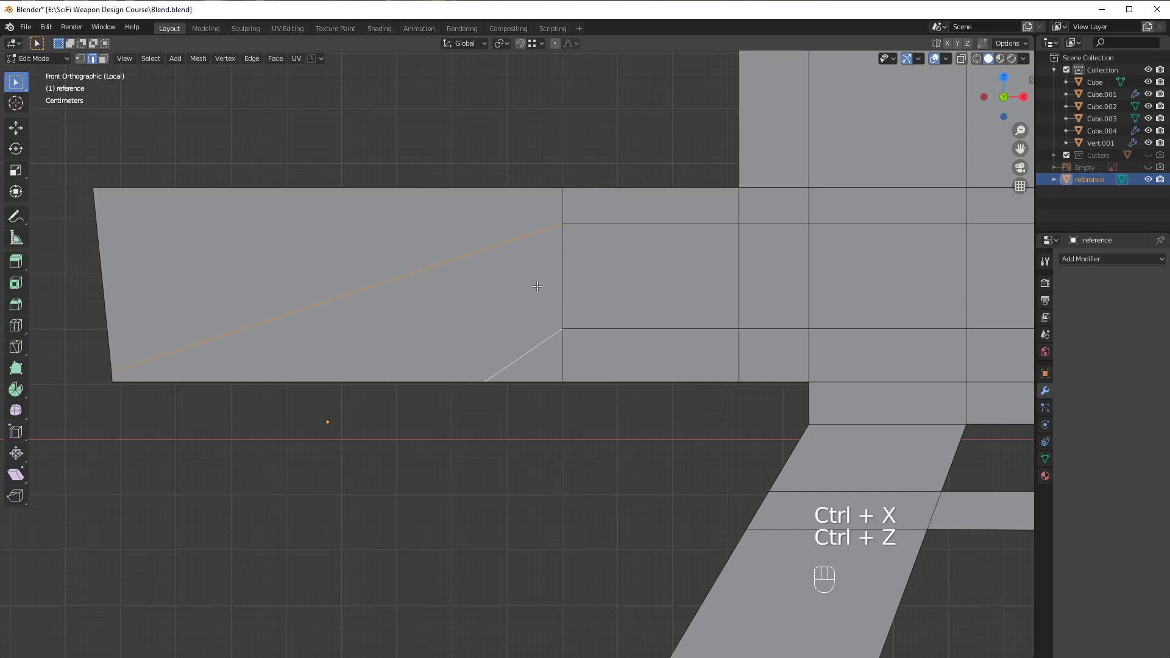
key("x")
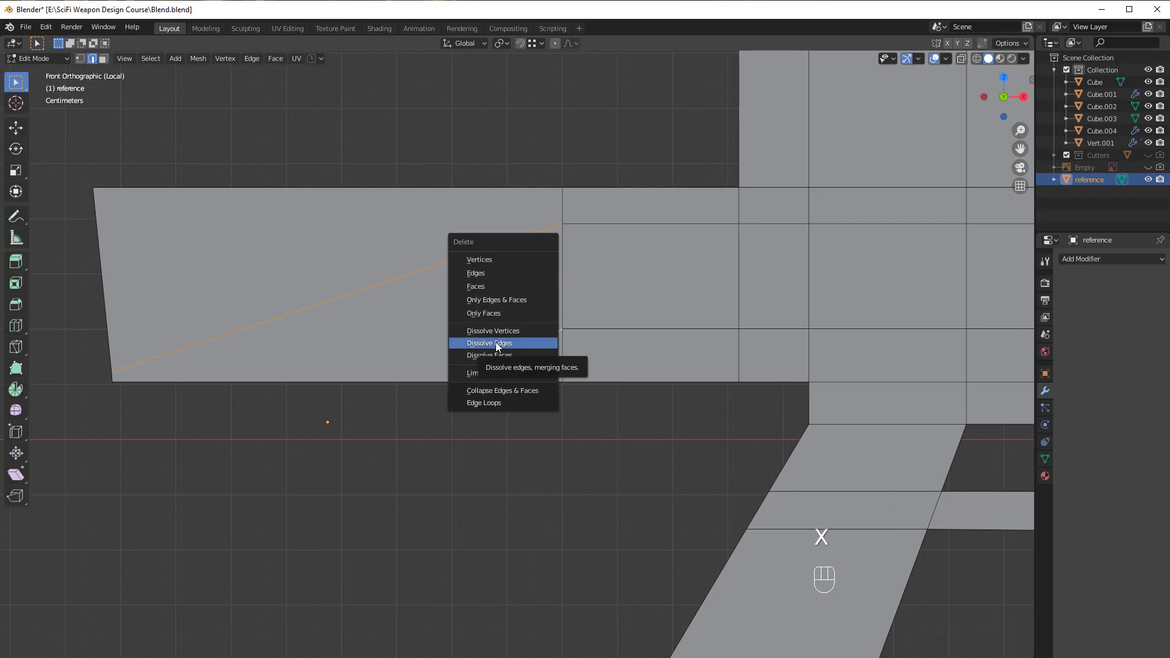
left_click(497, 344)
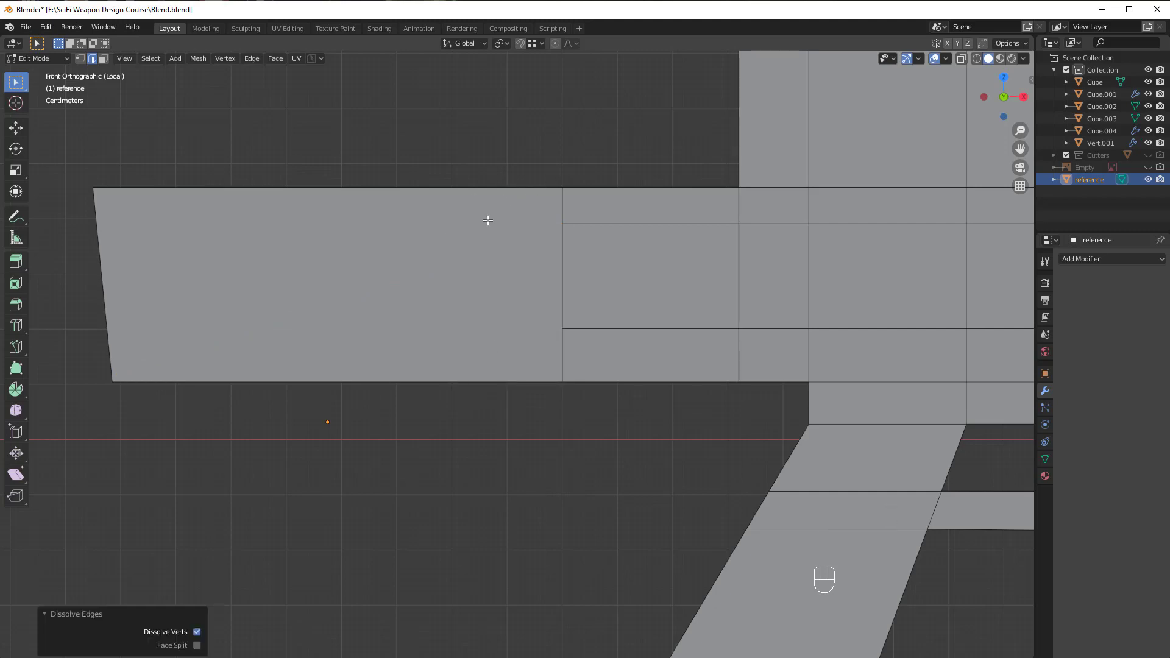
Step: Extend the body's upper horizontal edge line straight along X through the stock to its rear edge with the Knife
key("k")
left_click(565, 225)
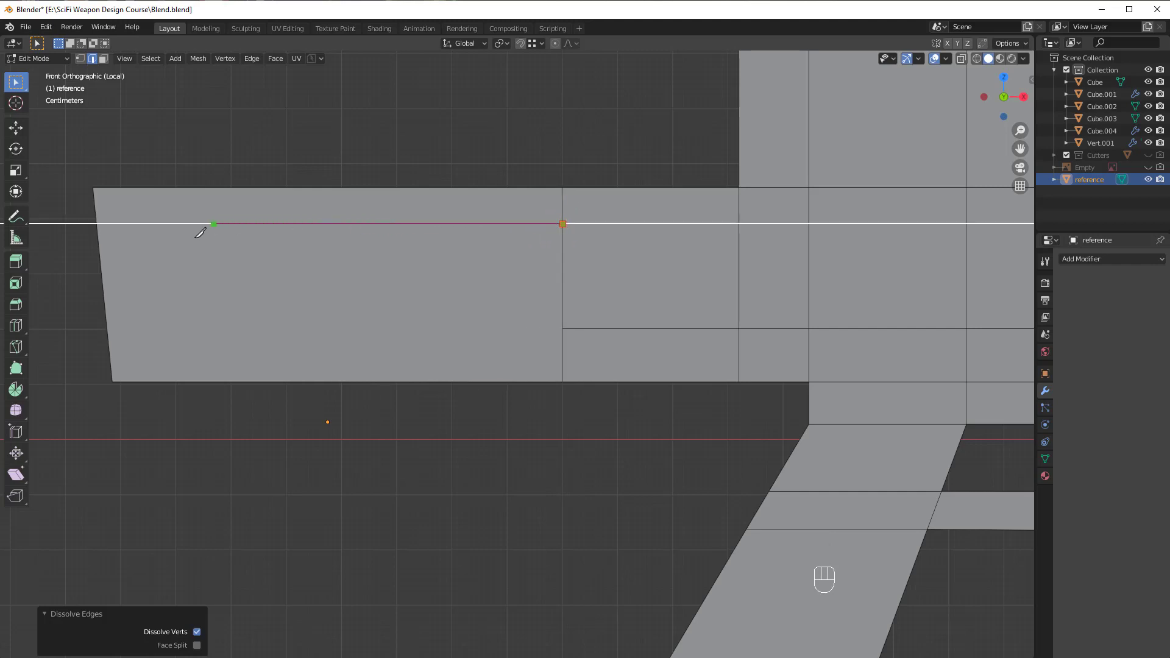
left_click(71, 233)
key("Return")
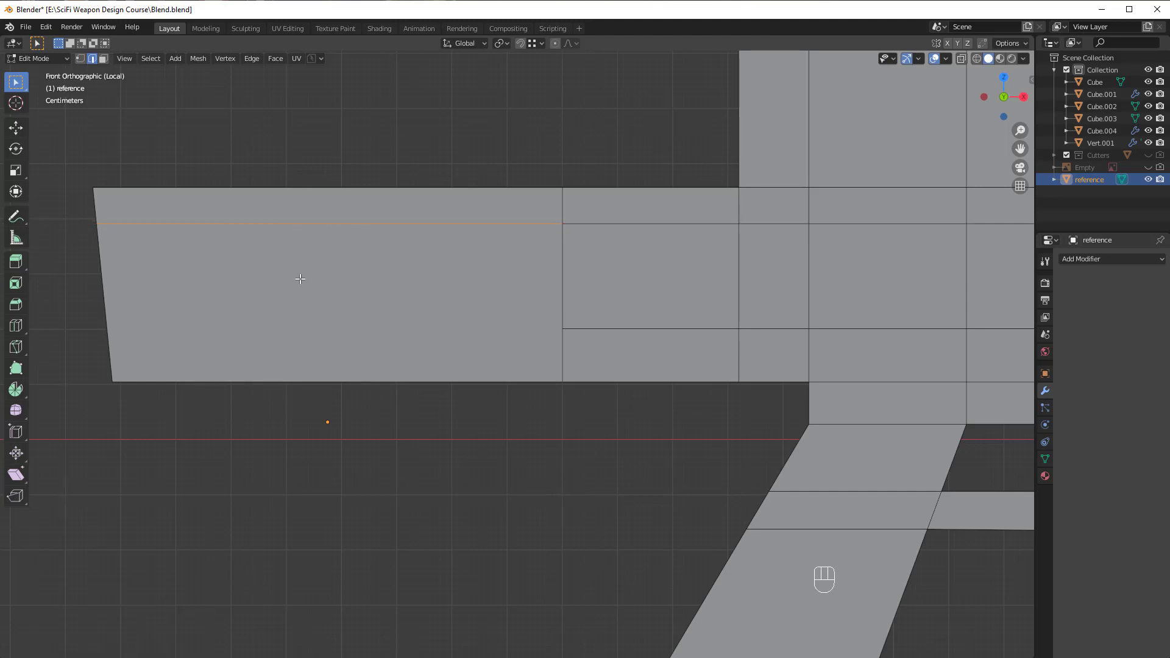
Step: Extend the body's lower horizontal edge line straight back through the stock with a second Knife cut, and clear the selection
key("k")
left_click(563, 329)
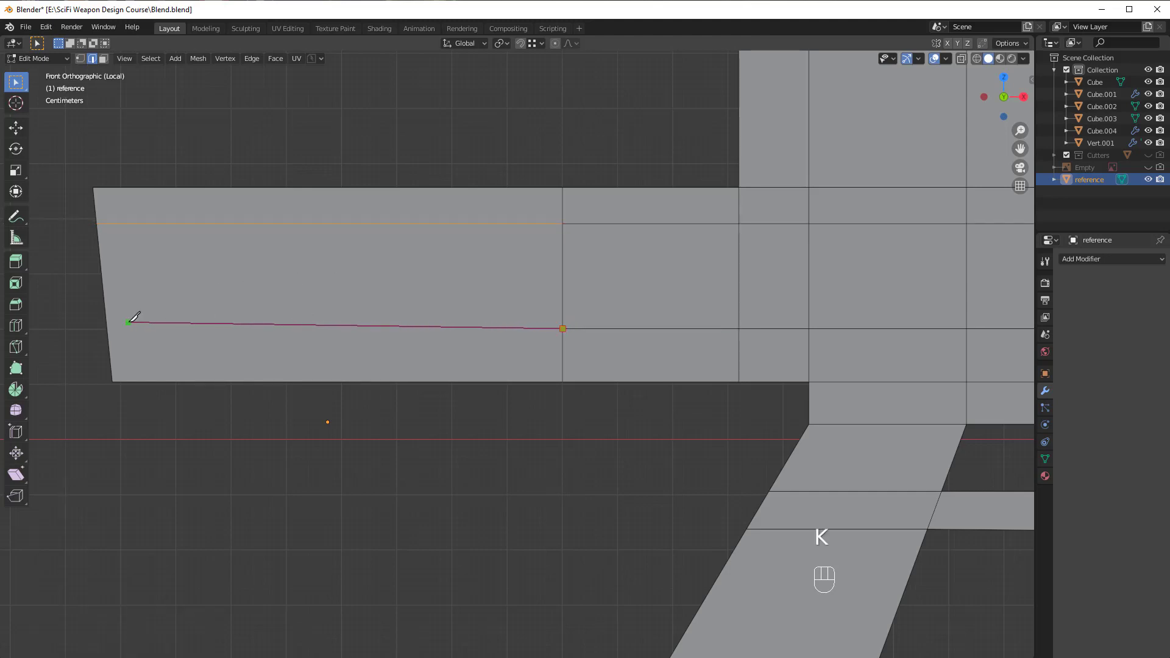
left_click(78, 324)
key("Return")
key("alt+a")
scroll(539, 298, "down", 2)
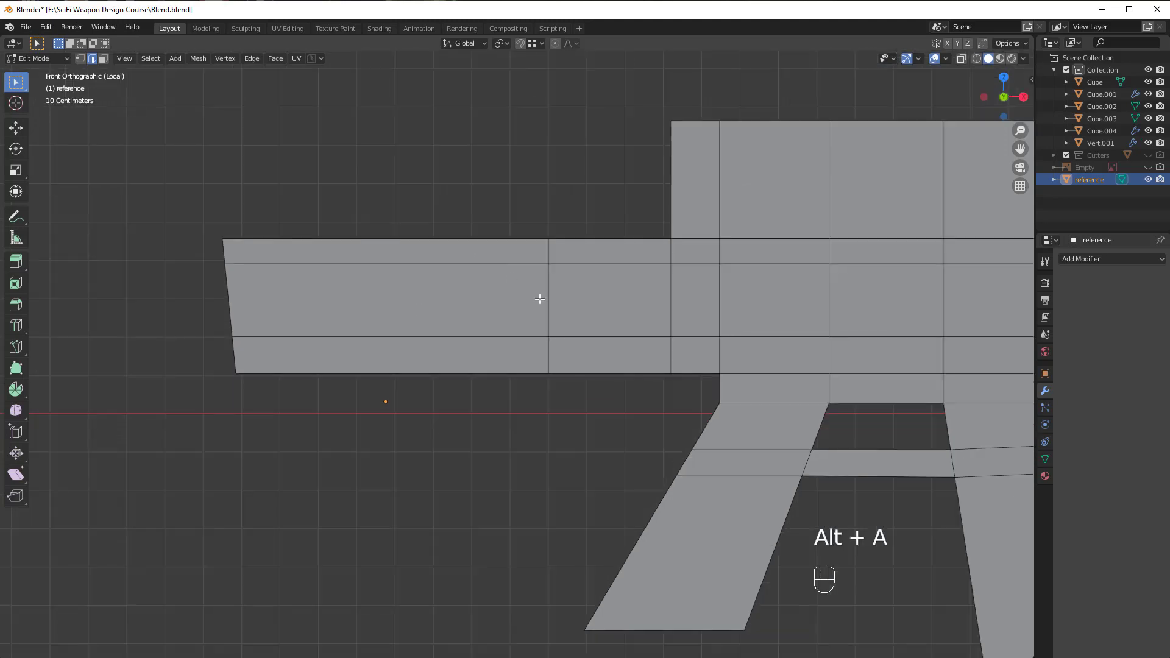
key("ctrl+r")
scroll(553, 308, "up", 3)
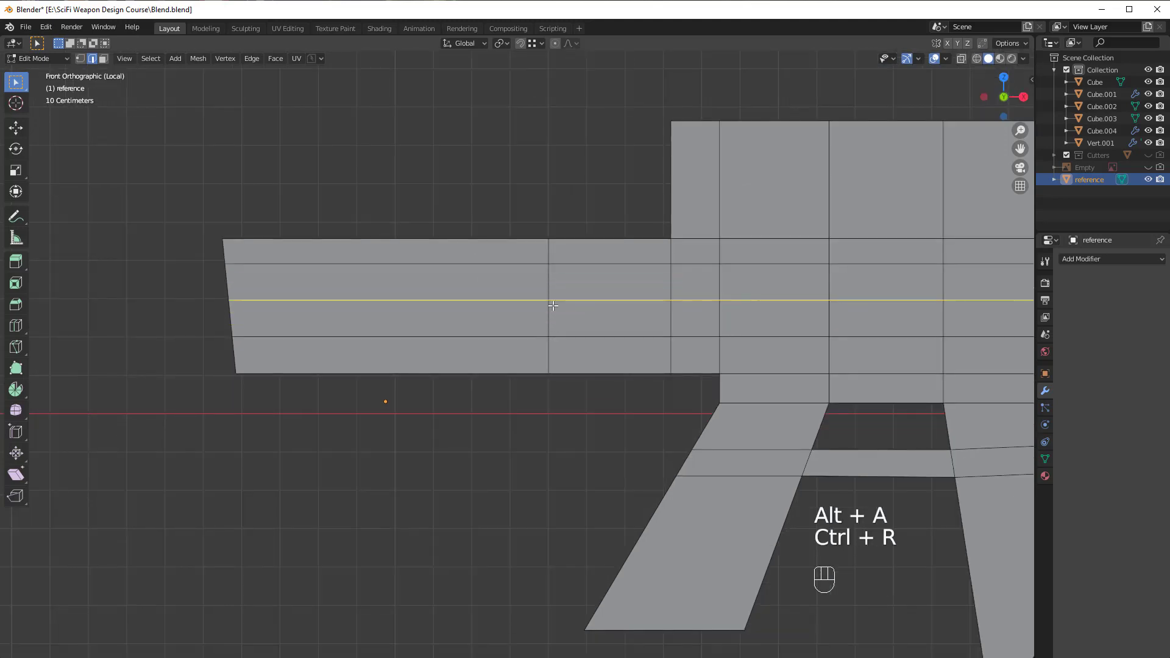
right_click(553, 306)
scroll(569, 306, "down", 3)
middle_click_drag(656, 326, 512, 316, "shift")
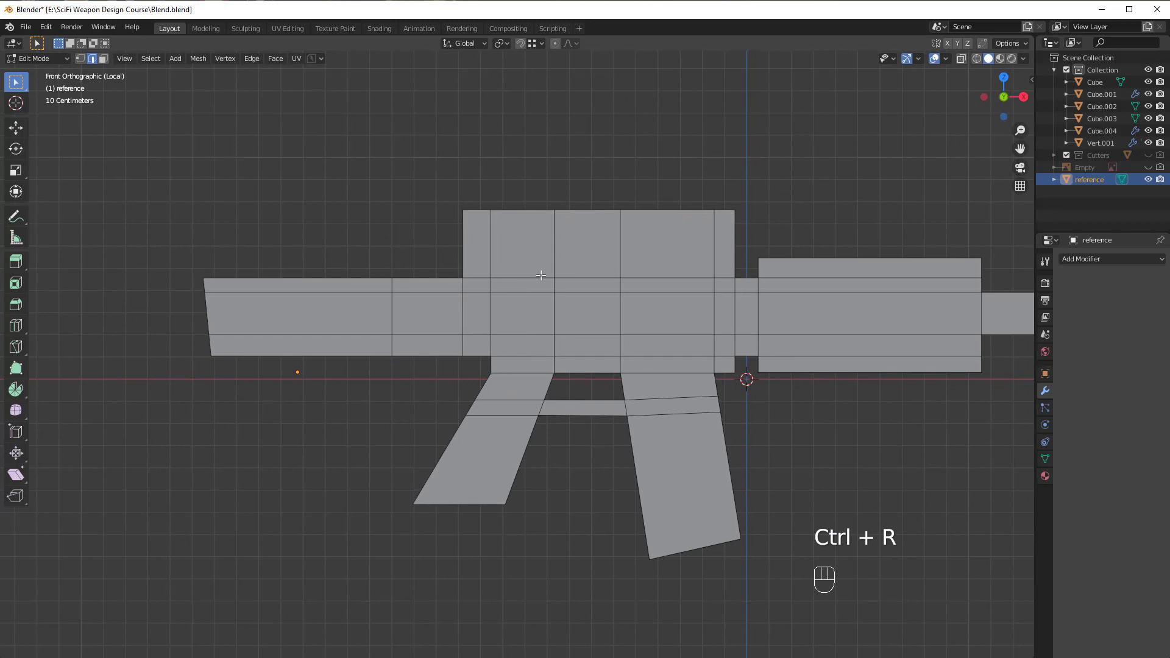
Step: Select the stock's two lower horizontal edge lines behind the body and raise them about 0.103 m along Z
key("alt+a")
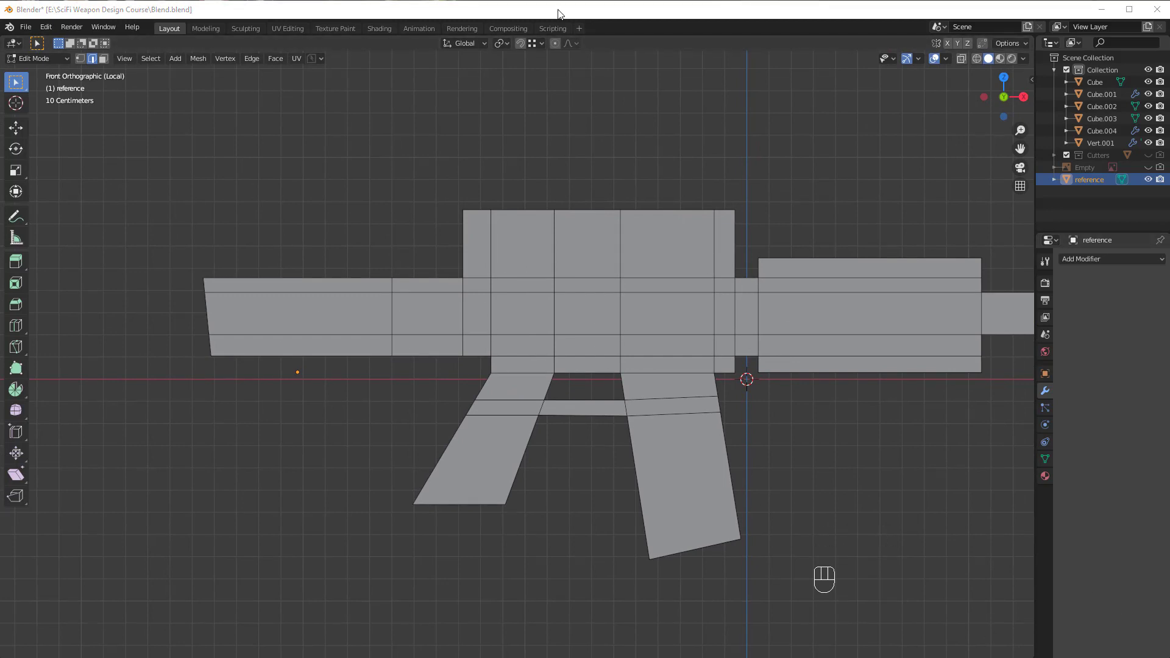
left_click(368, 334, "shift")
left_click(426, 334, "shift")
left_click(384, 356, "shift")
left_click(420, 356, "shift")
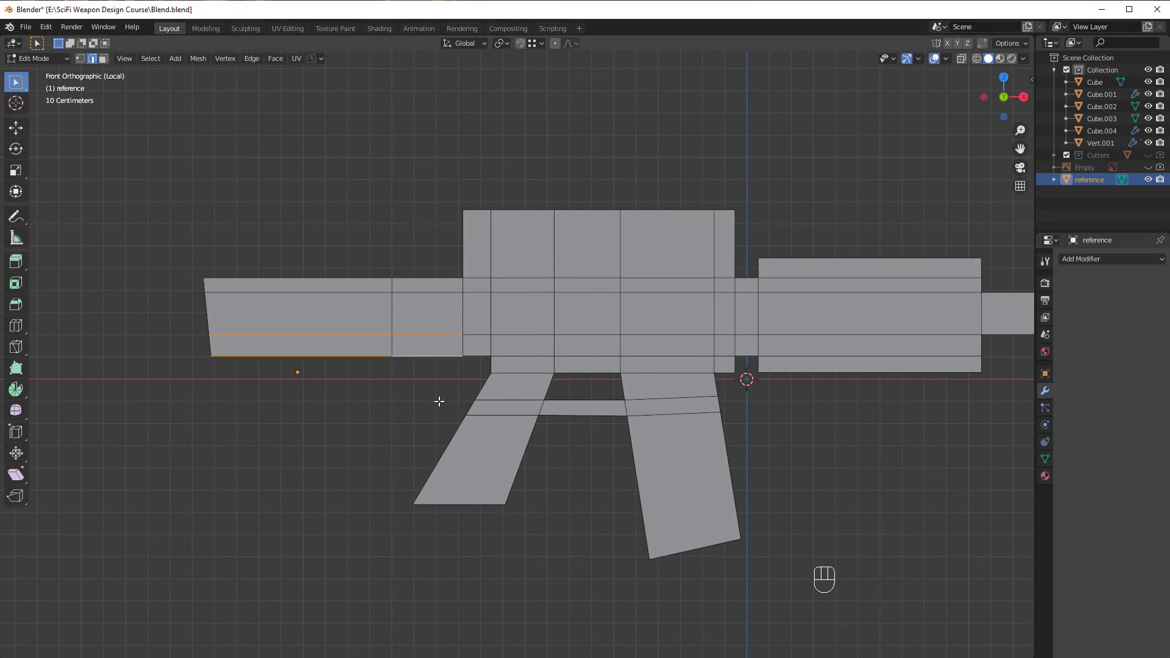
scroll(361, 372, "up", 2)
middle_click_drag(360, 373, 500, 433, "shift")
key("g")
key("z")
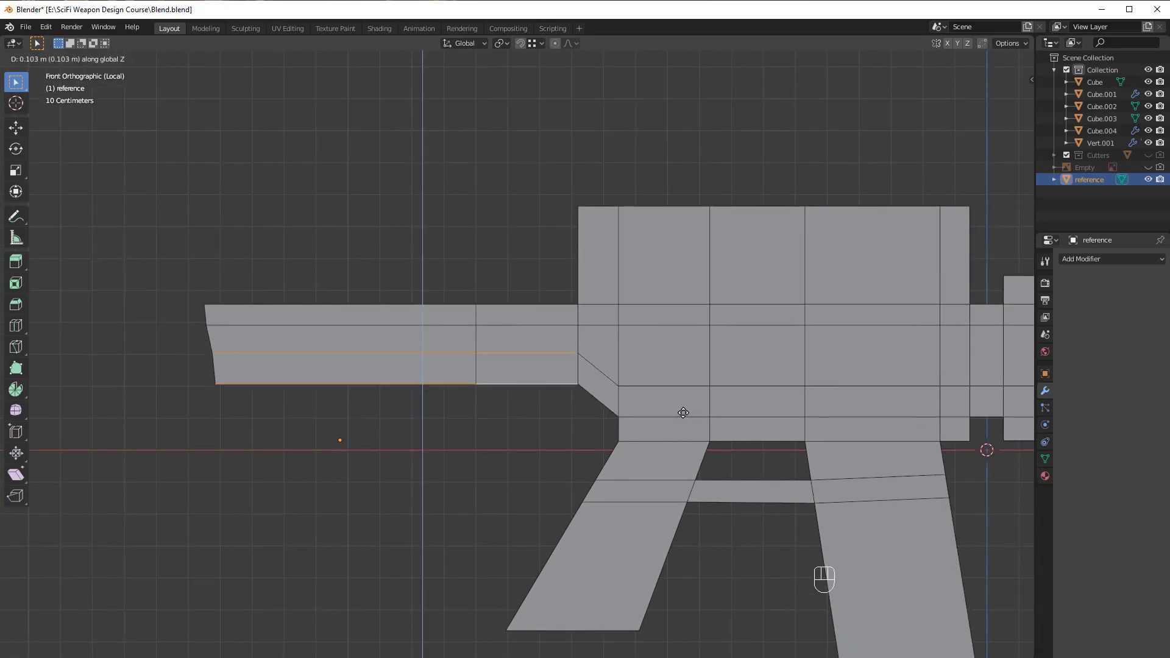
left_click(683, 413)
key("g")
key("x")
right_click(678, 413)
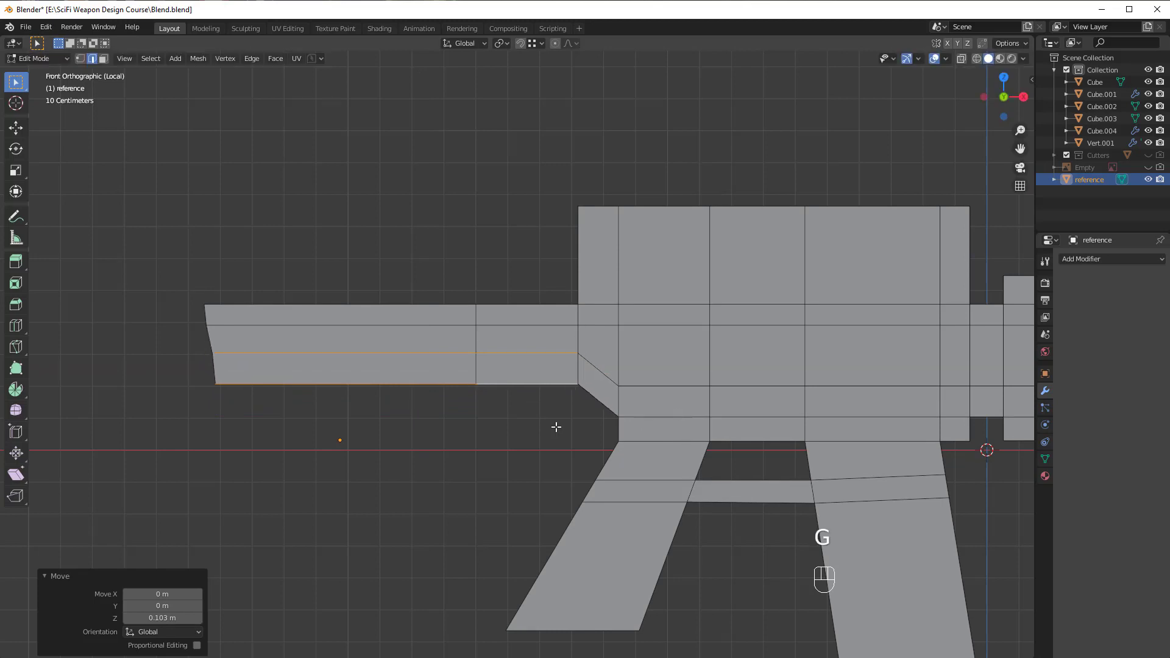
Step: Shift the stock's lowest rear edge about -0.0119 m along X to straighten the rear slope, and leave Edit Mode with nothing selected
scroll(621, 395, "up", 1)
left_click(158, 374)
key("g")
key("x")
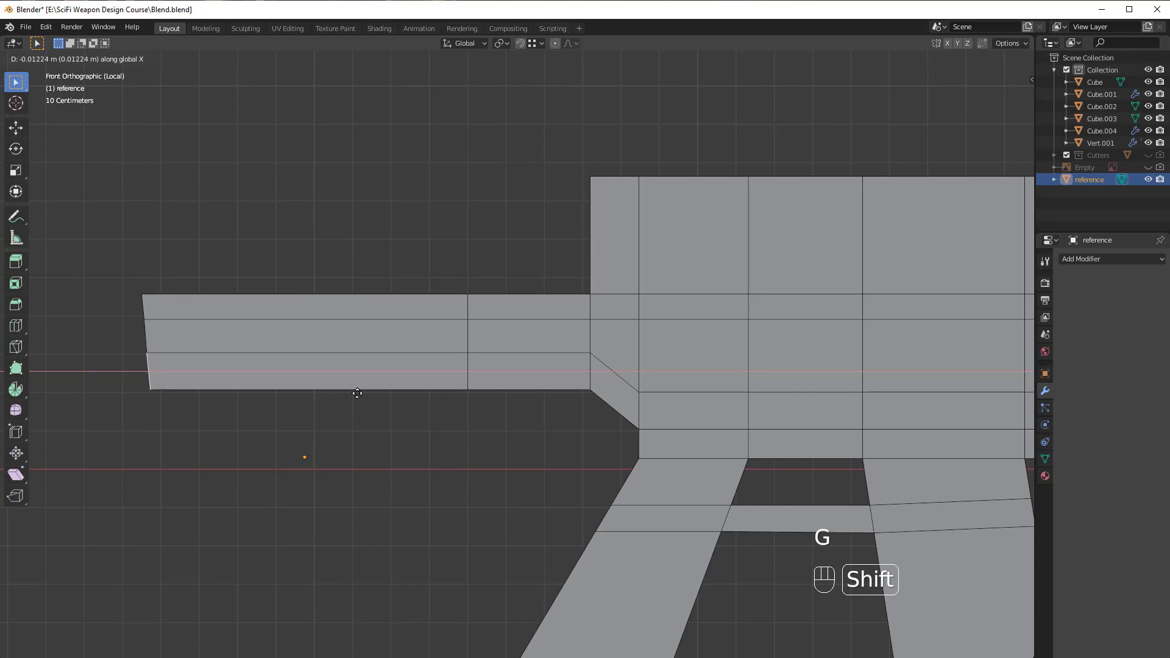
left_click(359, 393)
scroll(677, 392, "up", 5)
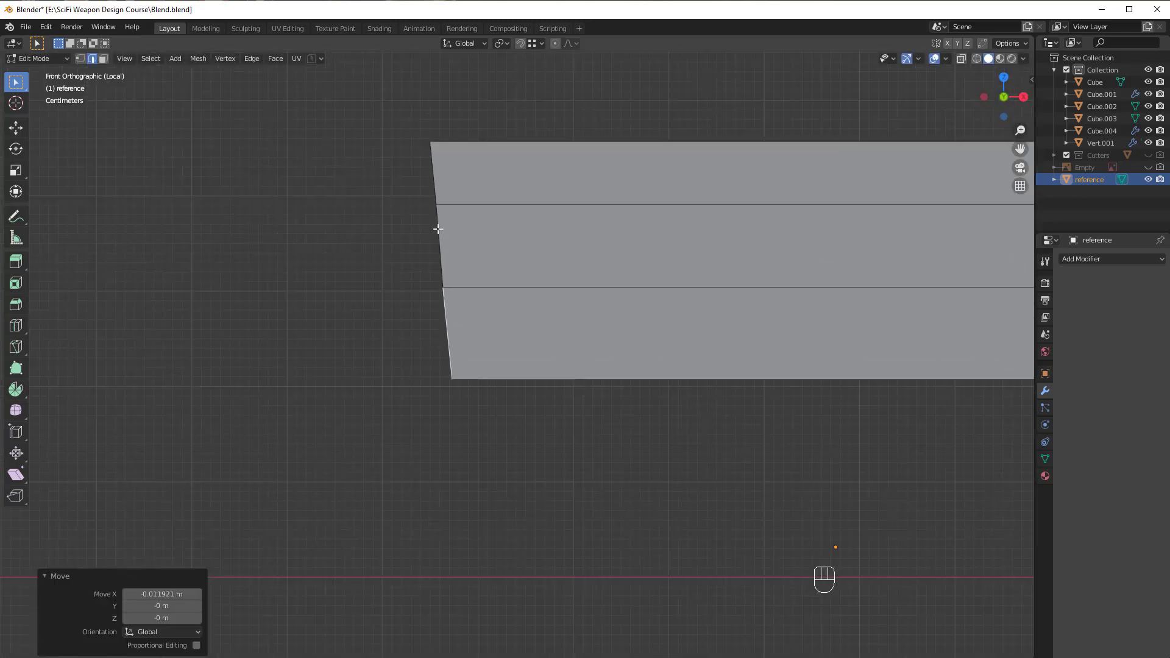
scroll(438, 228, "down", 8)
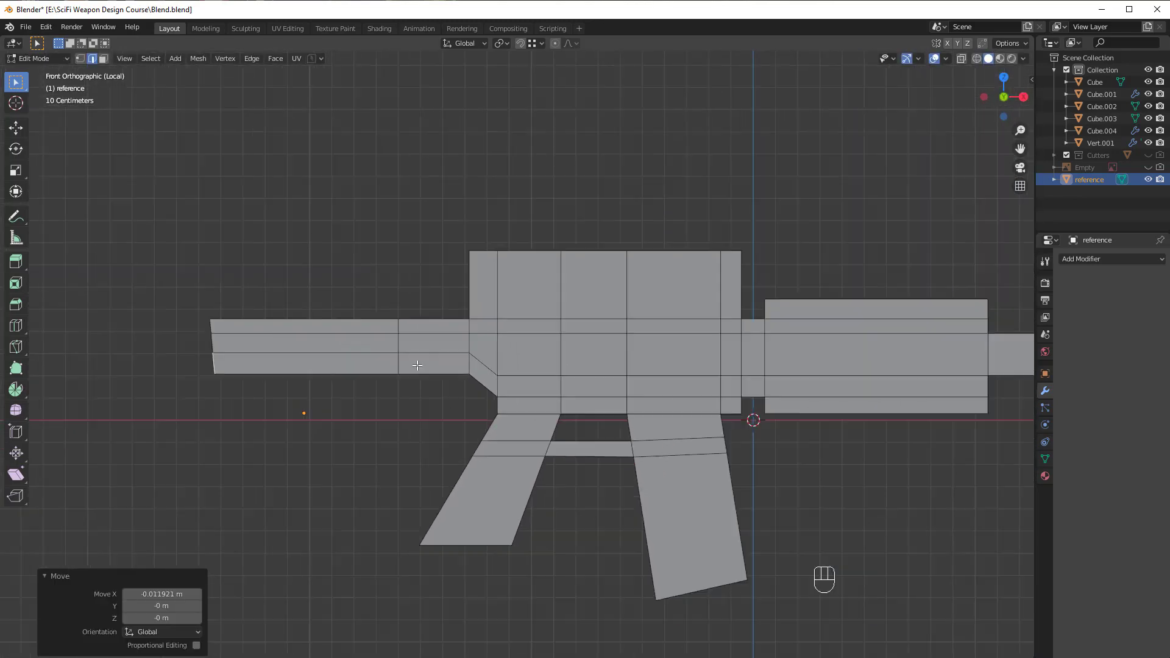
scroll(417, 366, "down", 2)
key("Tab")
key("alt+a")
Step: Examine the slimmer stock's silhouette against the rest of the rifle in the front orthographic view
middle_click_drag(530, 387, 564, 396)
key("KP_1")
scroll(506, 404, "up", 2)
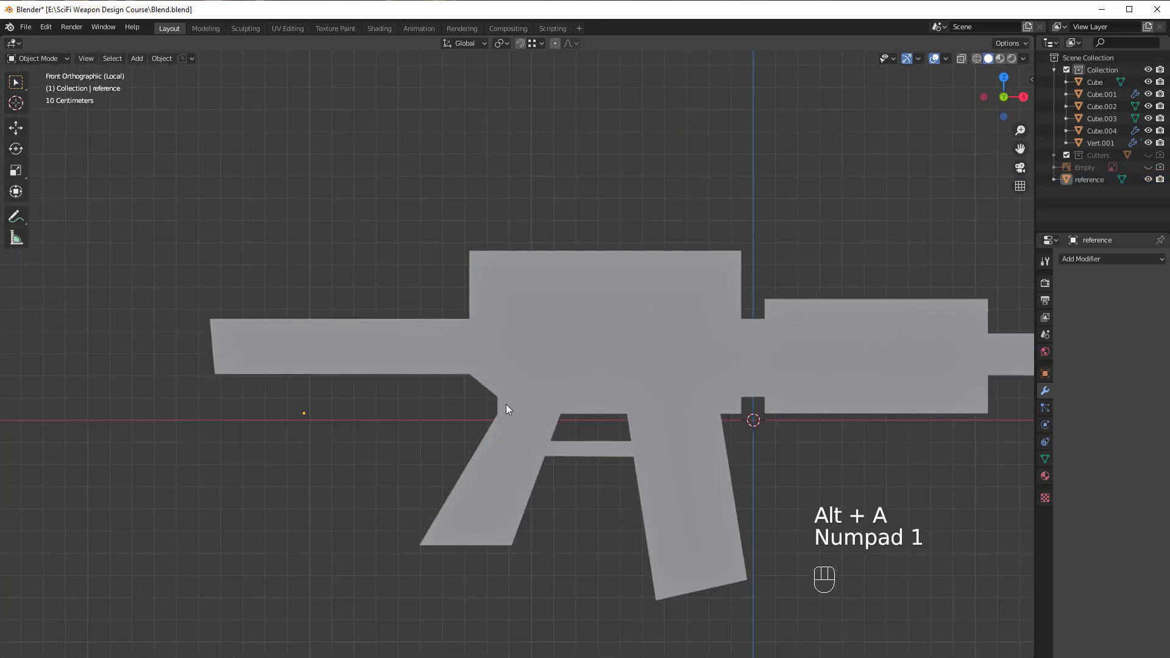
scroll(287, 426, "up", 2)
middle_click_drag(386, 399, 536, 320, "shift")
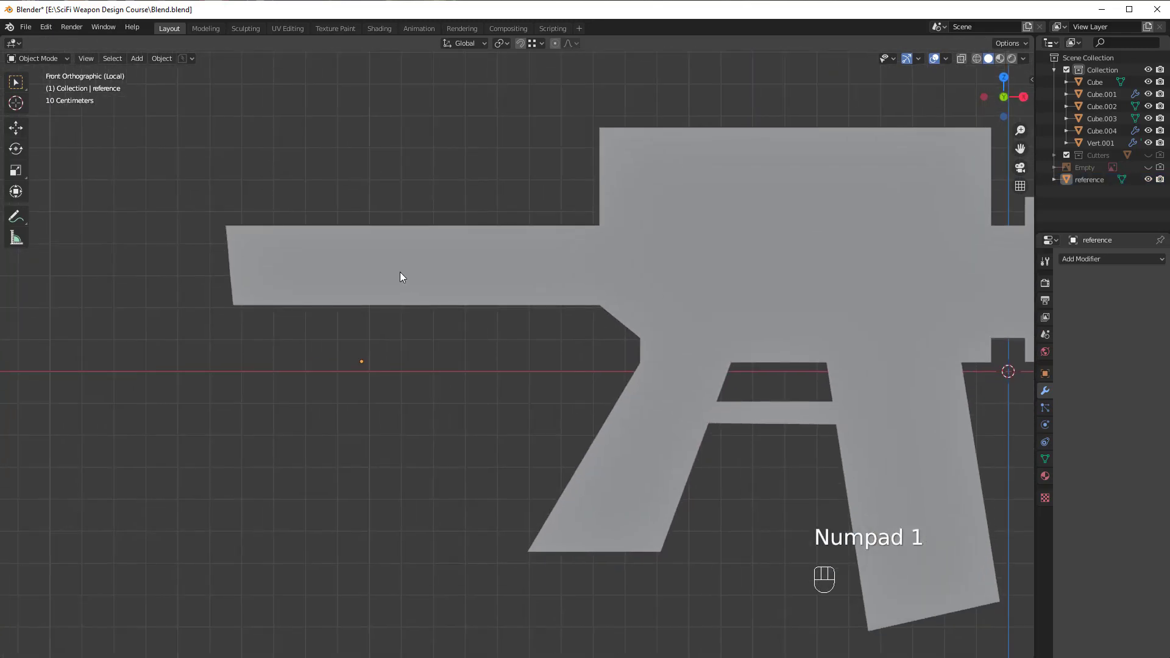
scroll(464, 298, "down", 3)
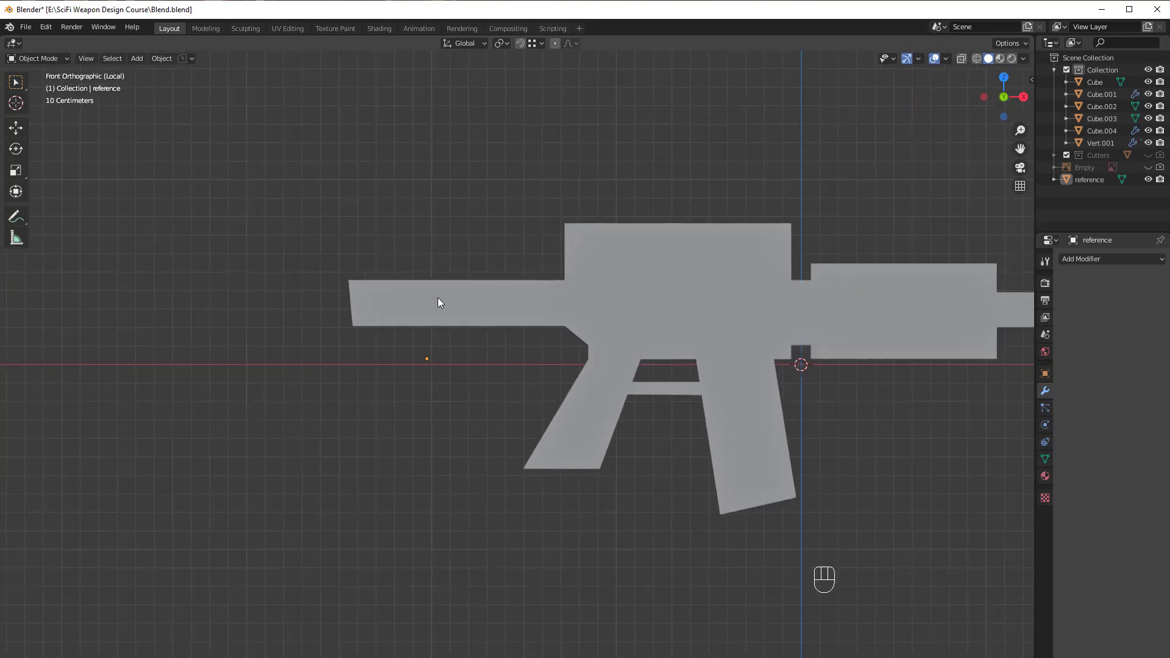
middle_click_drag(595, 315, 581, 372, "shift")
scroll(627, 345, "up", 2)
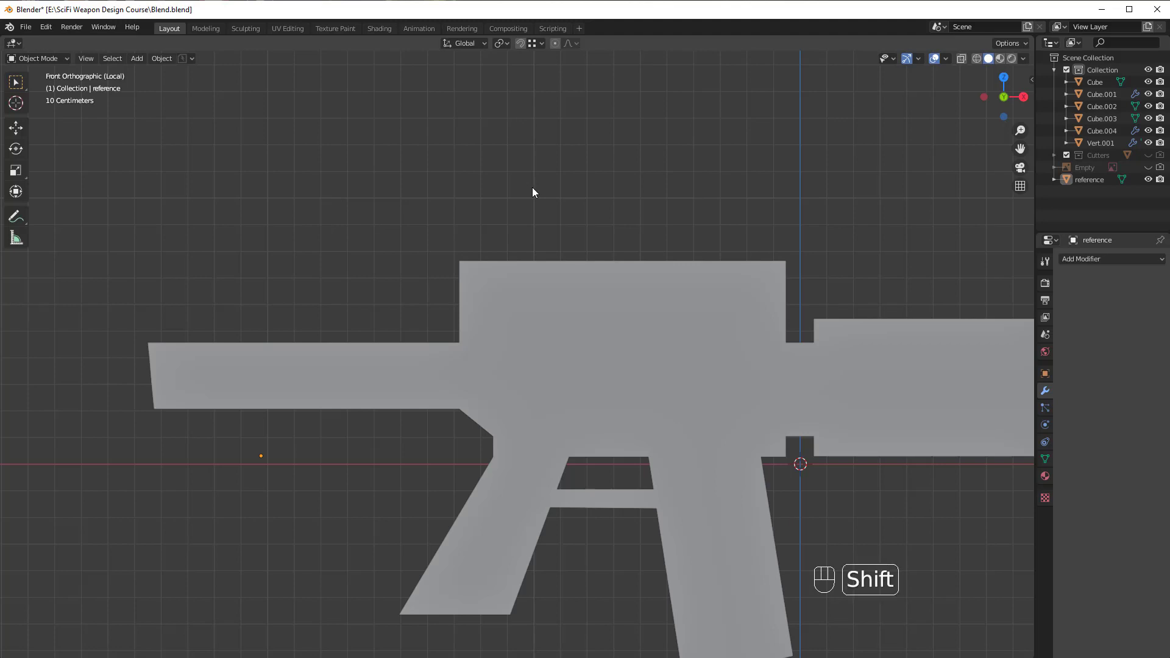
Step: Add a cube, place it below the stock, and scale it down uniformly by a factor of about 0.201
key("shift+a")
mouse_move(532, 188)
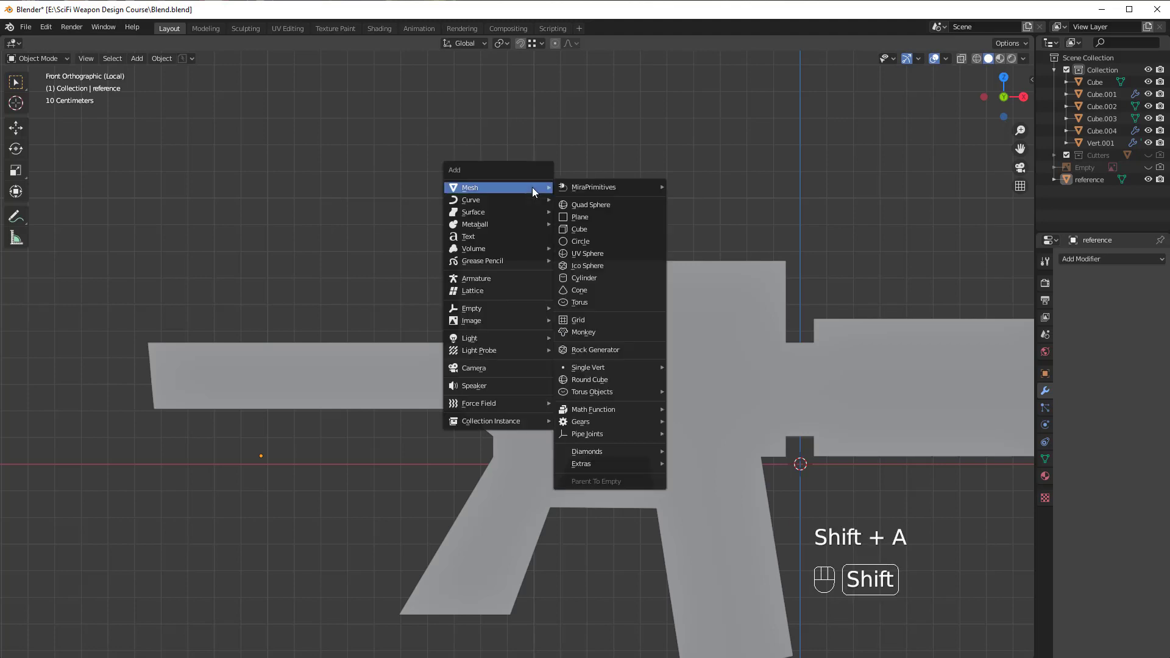
left_click(579, 230)
scroll(653, 345, "down", 4)
key("g")
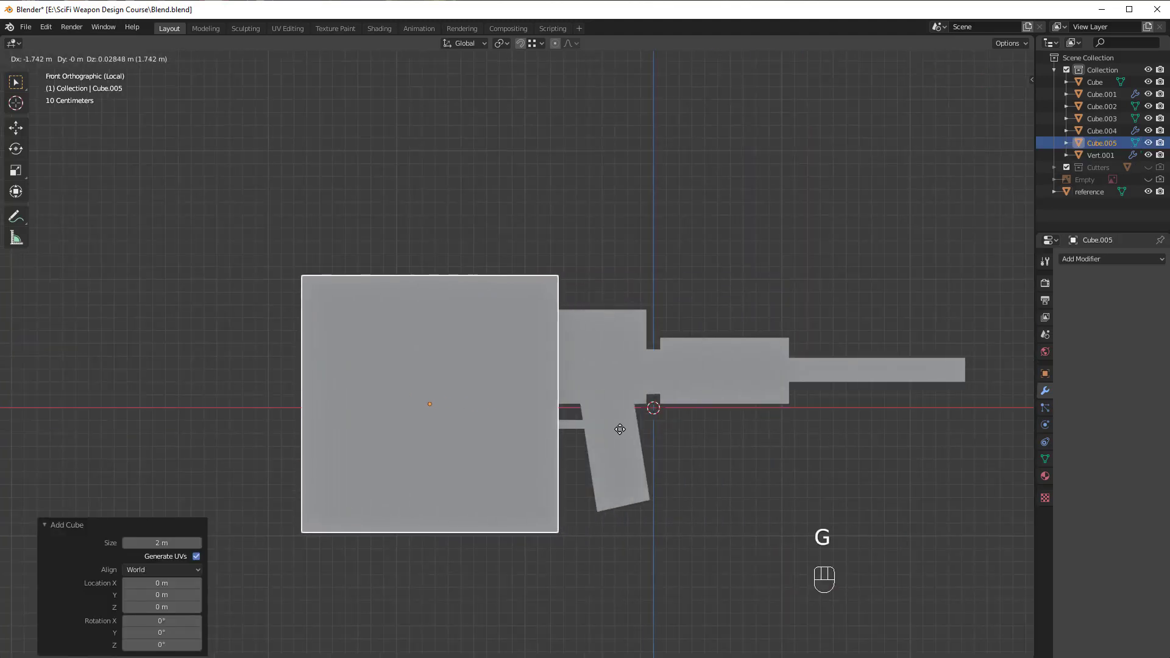
left_click(597, 426)
key("s")
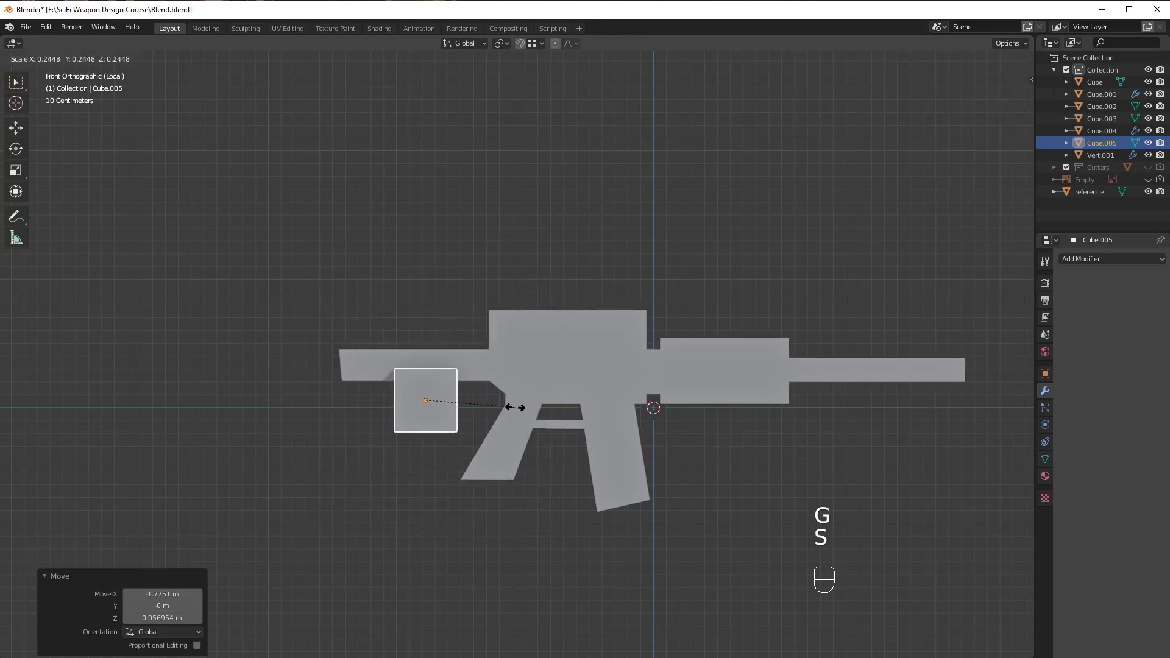
left_click(495, 404)
Step: Flatten the cube by a factor of about 0.502 along Z and position it so it overlaps the stock's lower edge
scroll(495, 404, "up", 5)
middle_click_drag(520, 410, 611, 353, "shift")
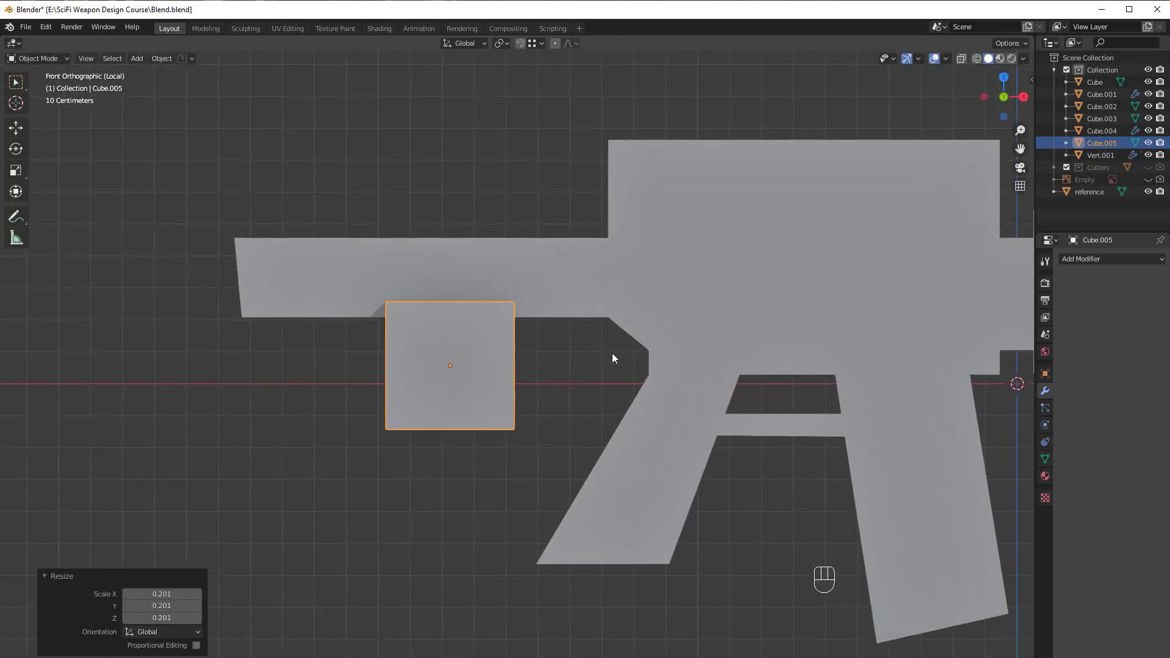
key("g")
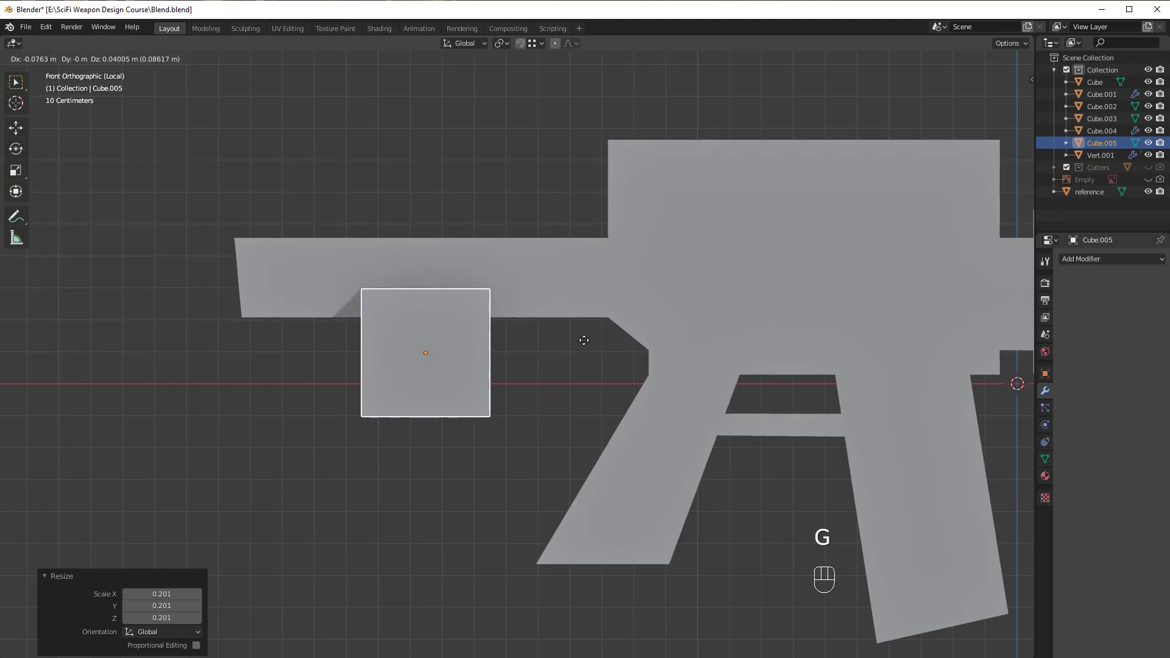
left_click(585, 298)
key("s")
key("z")
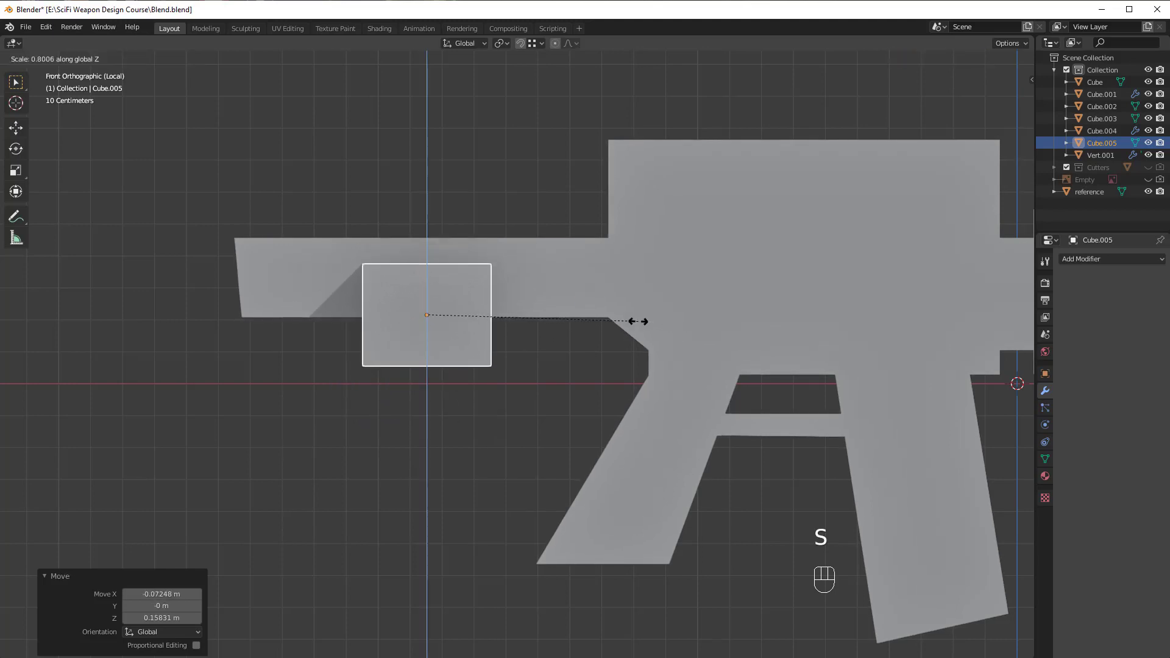
left_click(560, 315)
key("g")
key("z")
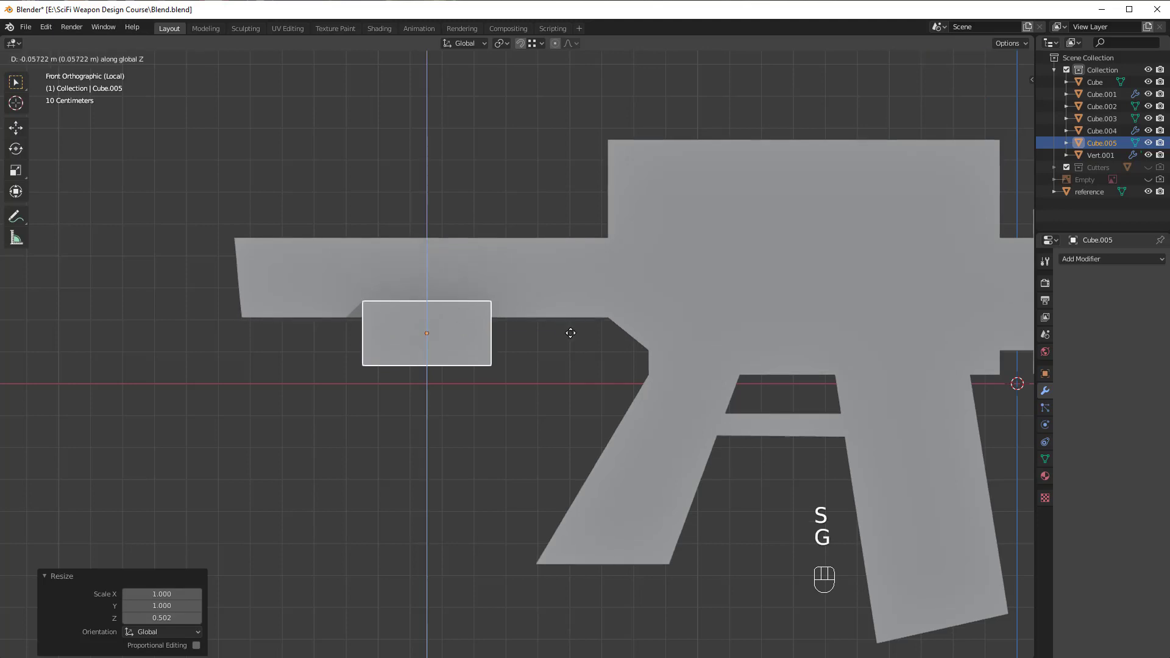
left_click(558, 364)
Step: Stretch the block along X to about 1.61 m long so it extends past the stock's rear and into the body
key("s")
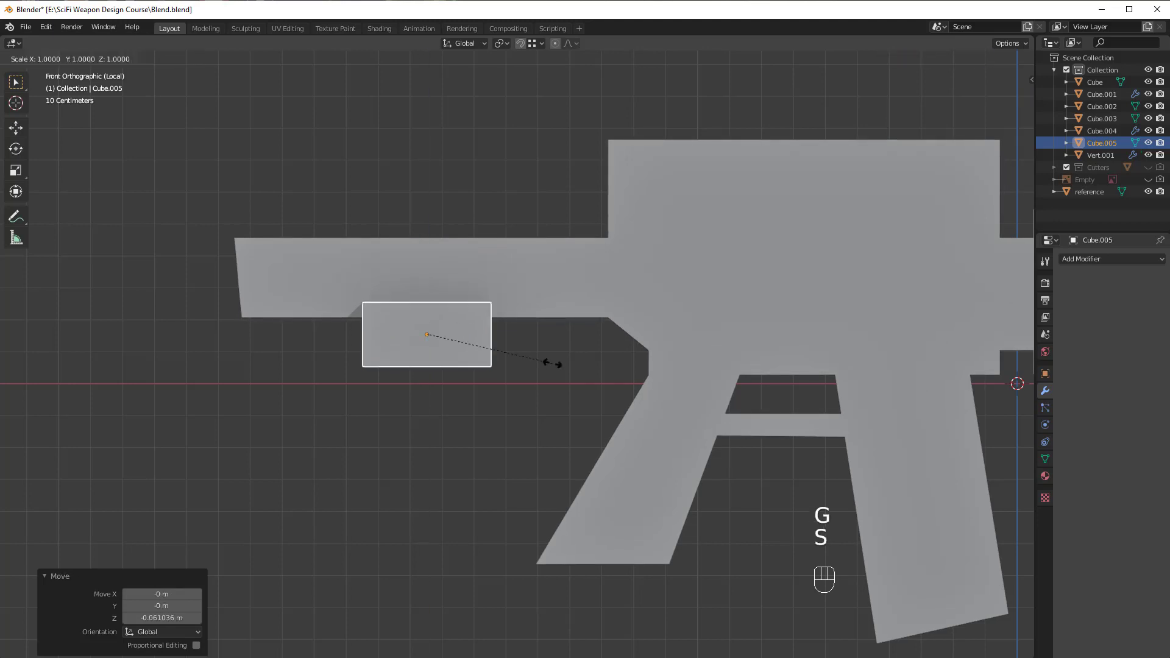
key("x")
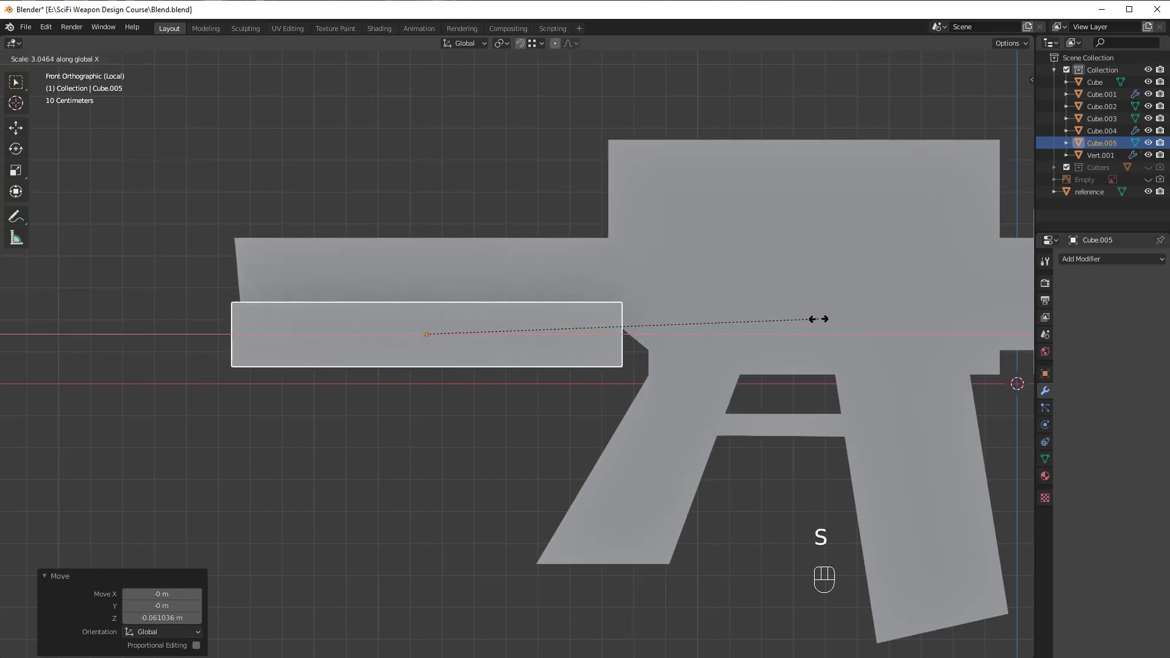
left_click(907, 311)
key("s")
key("x")
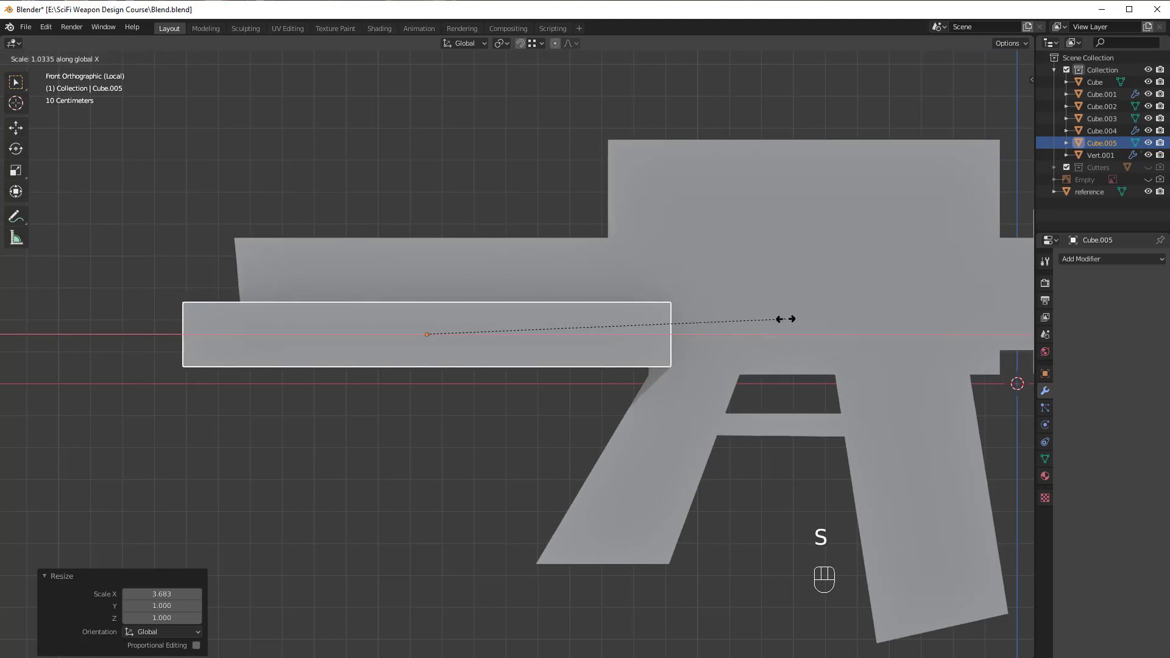
left_click(799, 319)
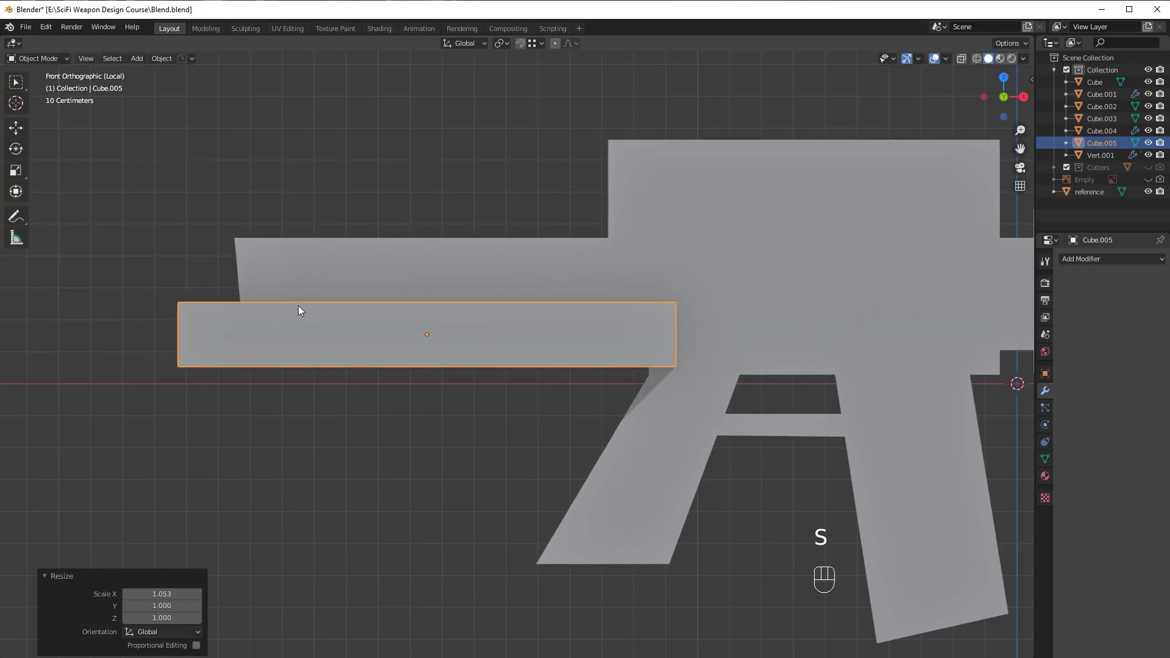
key("s")
key("x")
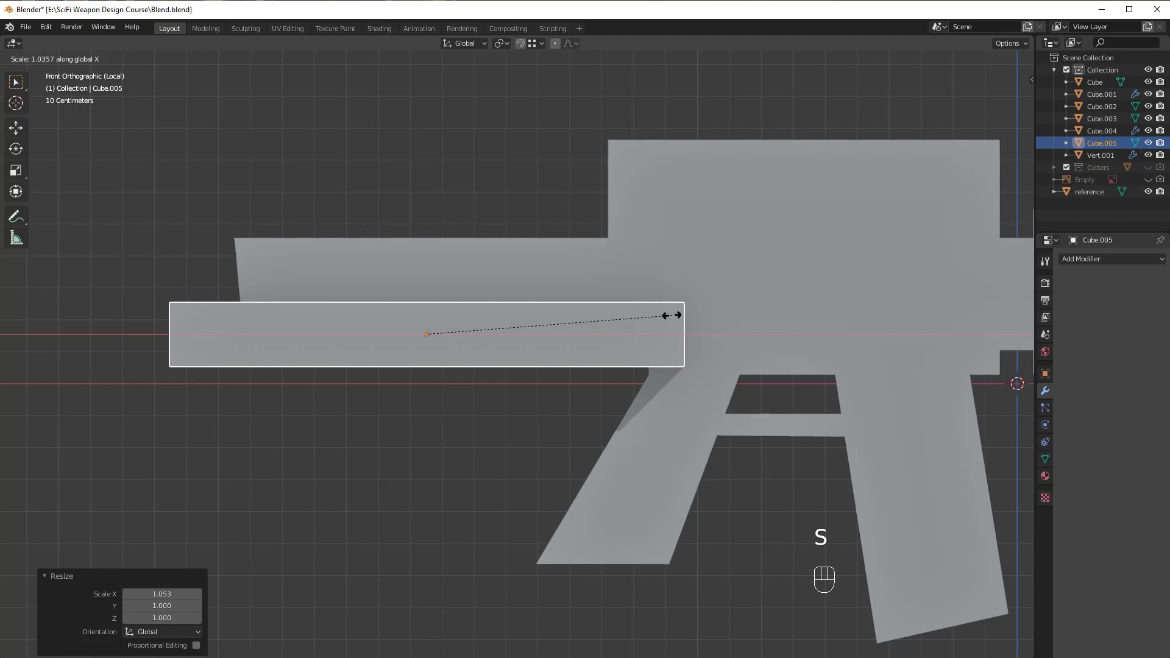
left_click(672, 315)
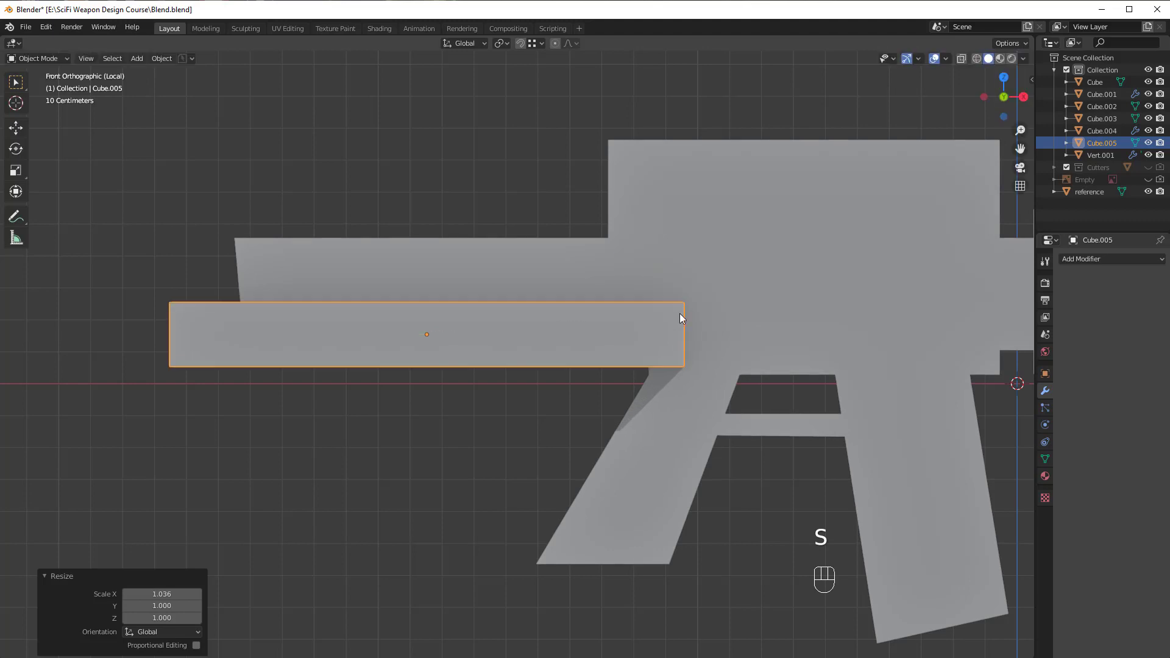
Step: Narrow the block along Y by a factor of about 0.371 and display its transform values
middle_click_drag(681, 317, 787, 342)
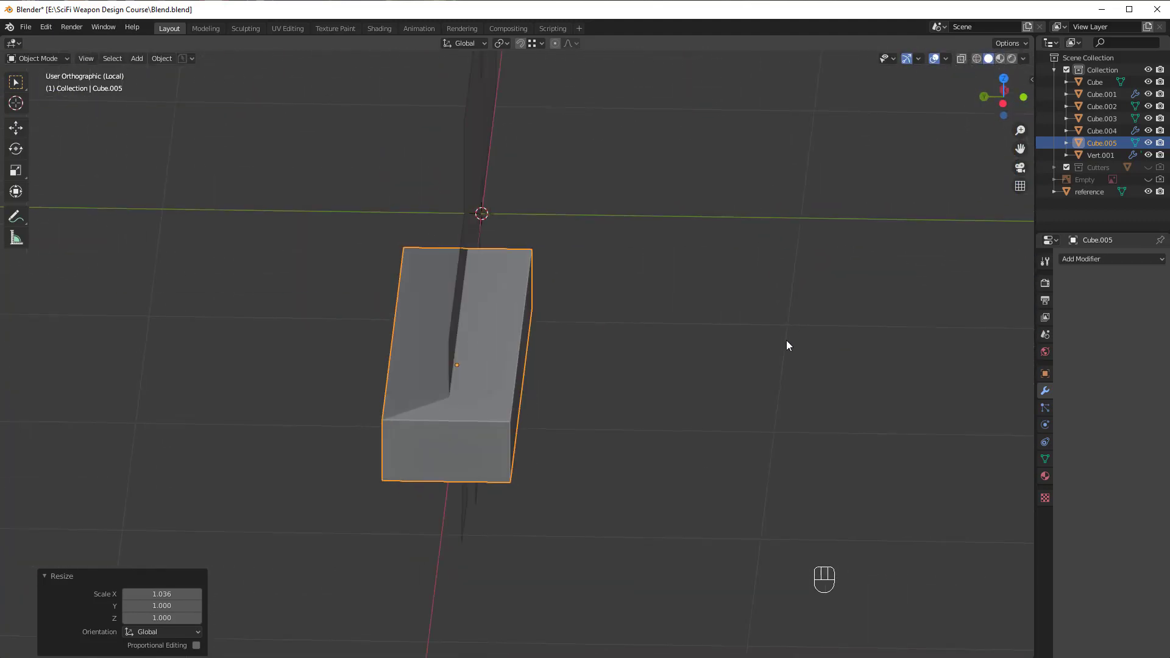
key("s")
key("y")
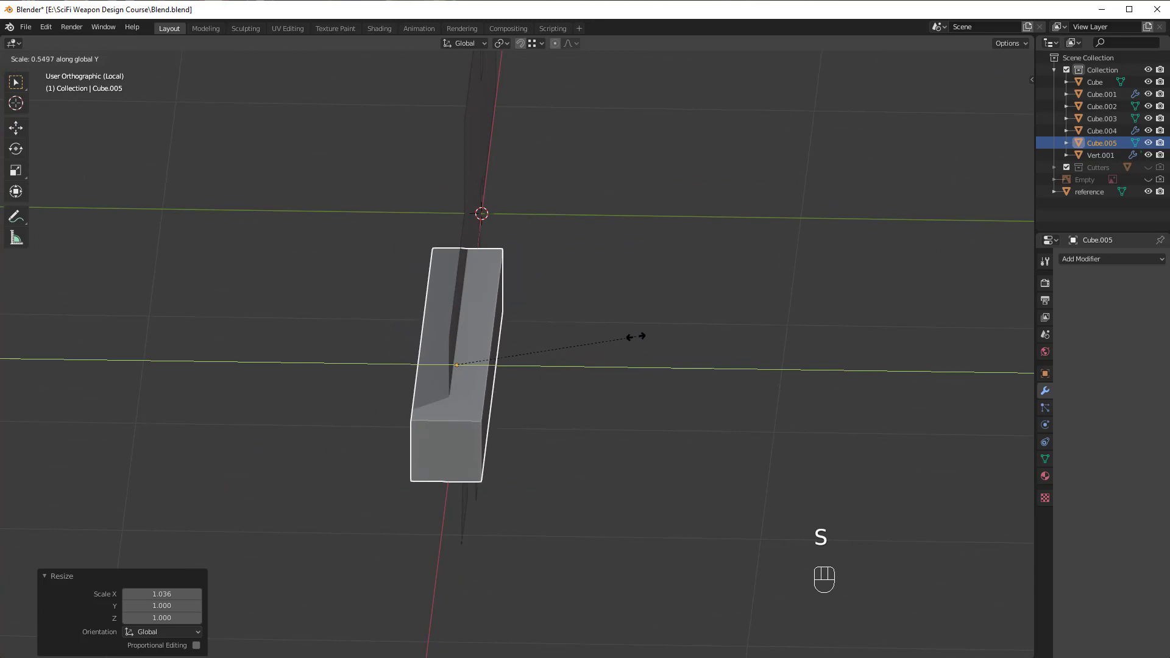
left_click(577, 341)
middle_click_drag(577, 342, 541, 342)
middle_click_drag(714, 432, 760, 412)
middle_click_drag(411, 336, 502, 345)
key("n")
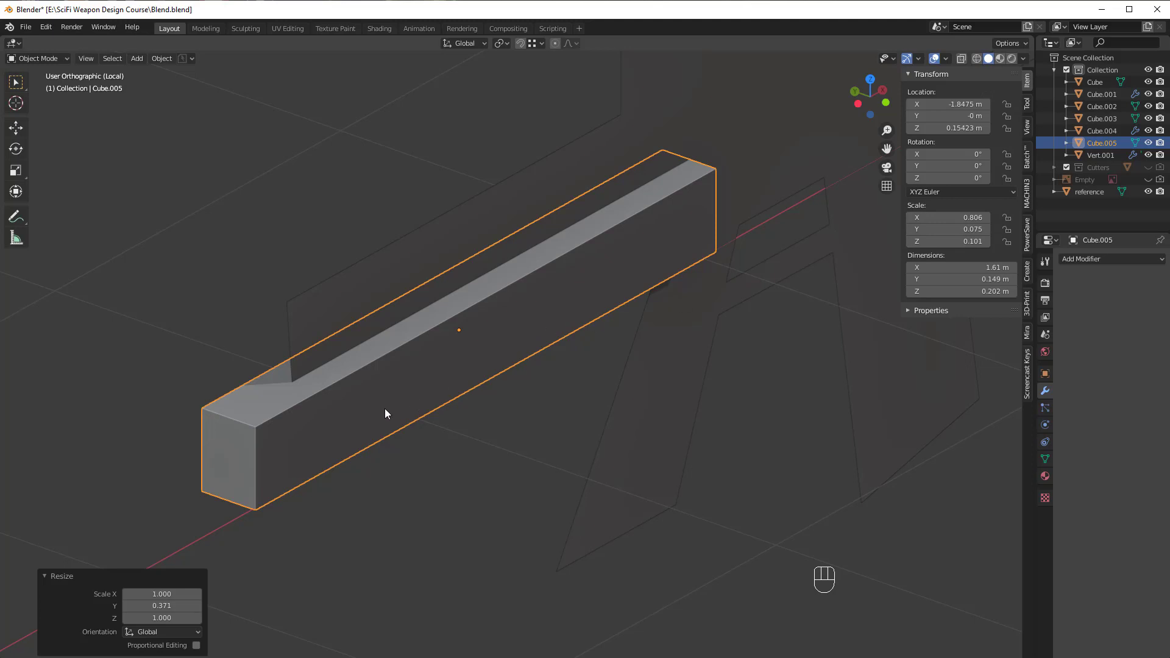
key("Tab")
left_click(247, 387)
key("ctrl+b")
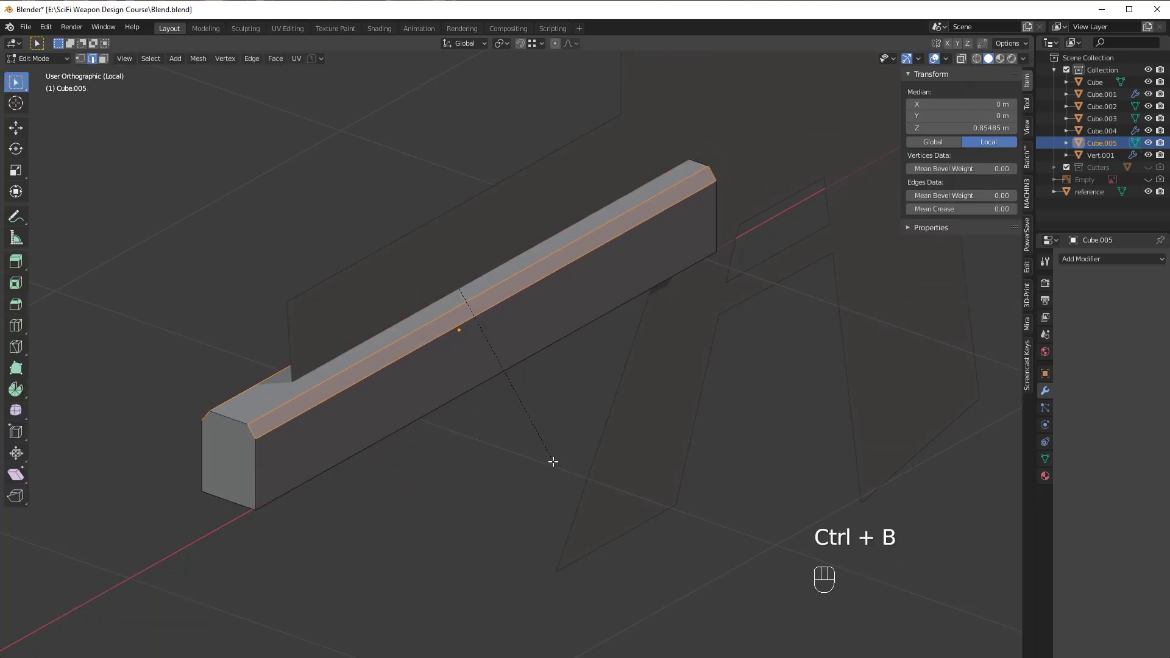
right_click(604, 490)
key("Tab")
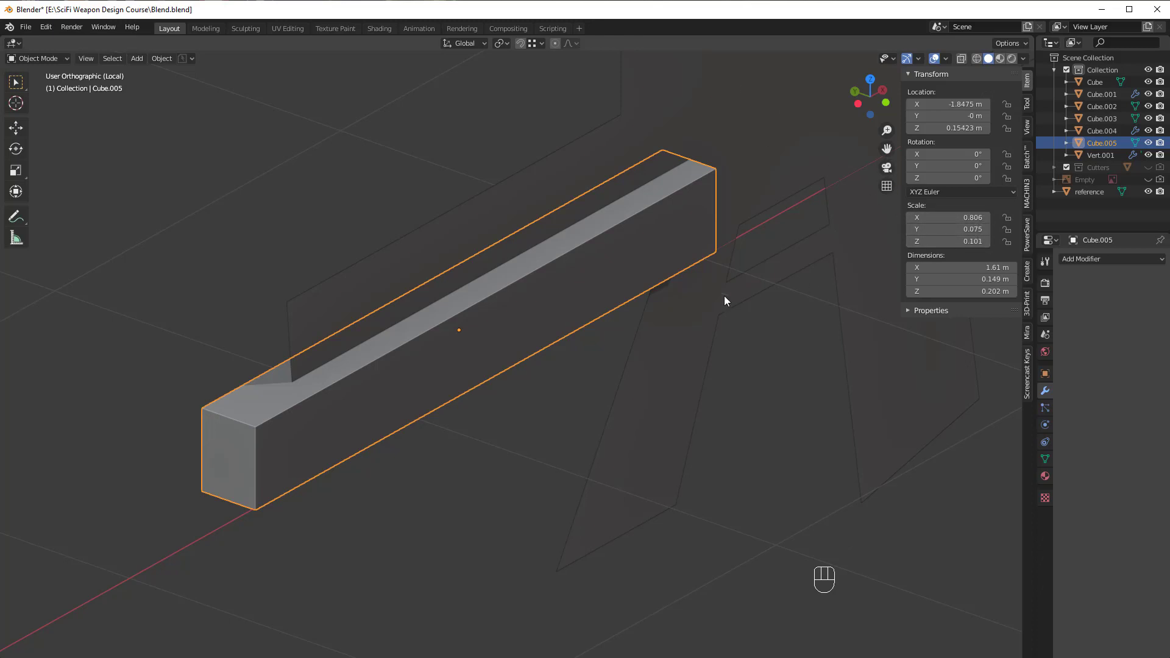
Step: Apply the block's scale and return to editing its mesh
key("ctrl+a")
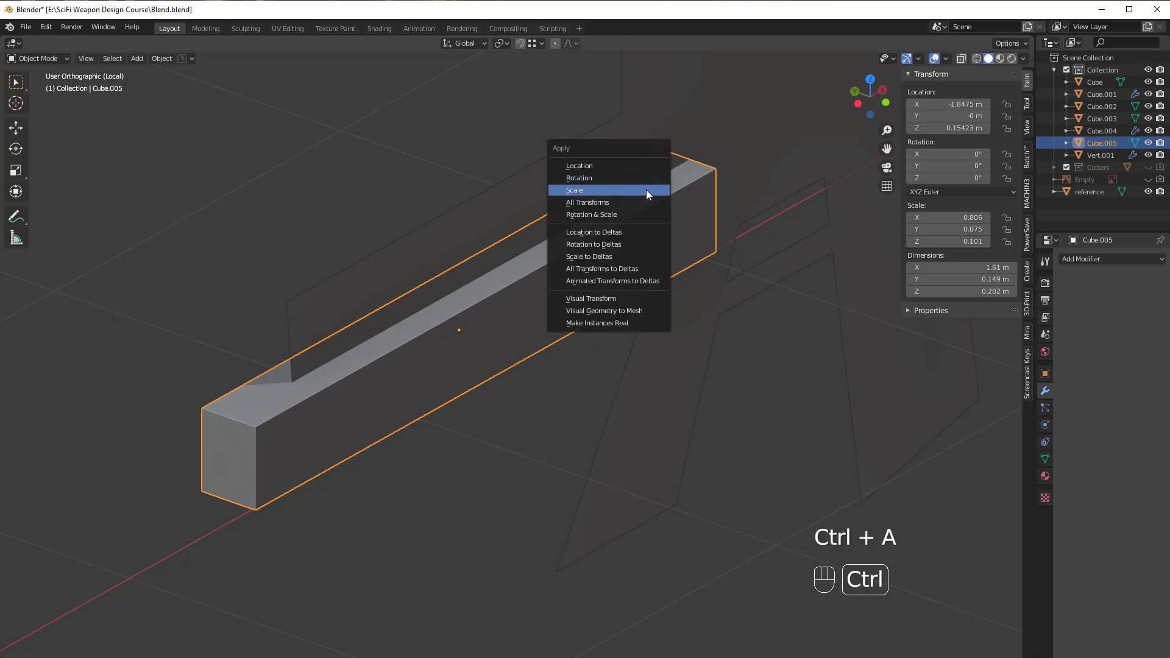
left_click(575, 192)
key("Tab")
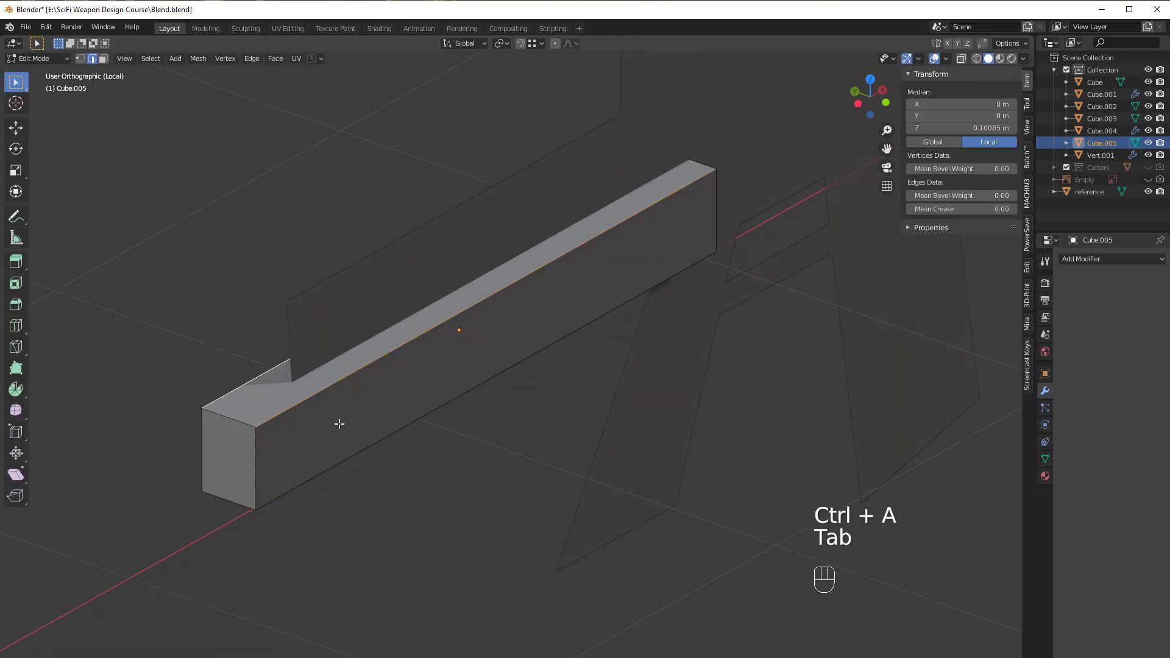
Step: Bevel the block's two upper long edges into flat chamfers
key("ctrl+b")
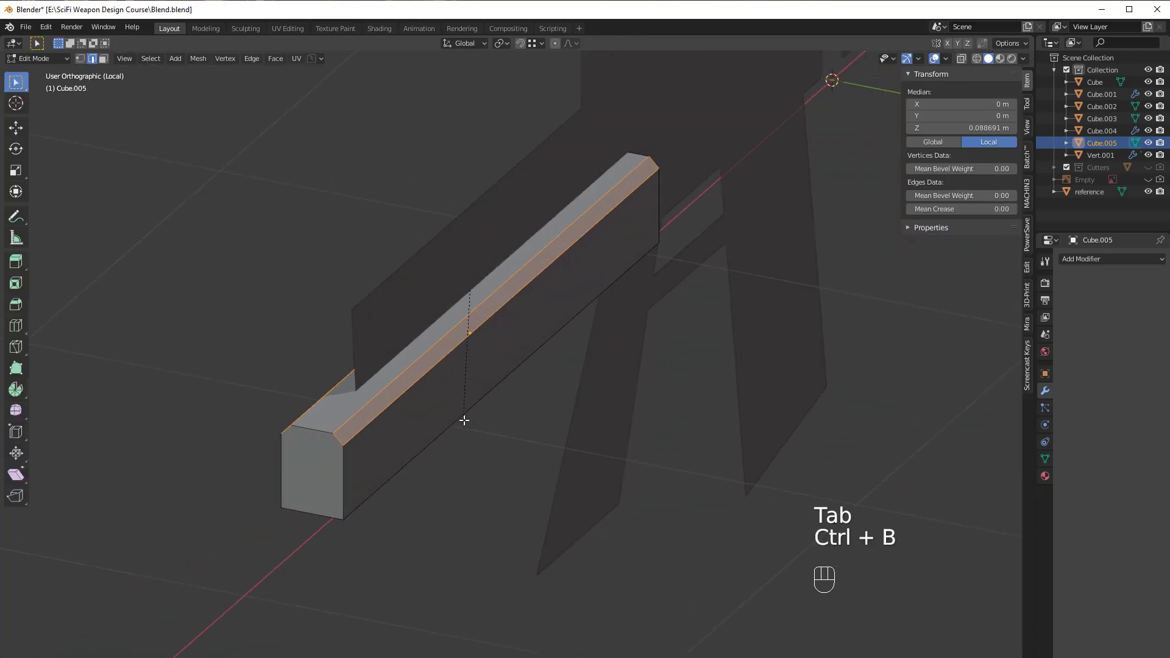
right_click(454, 406)
left_click(322, 394)
left_click(420, 390, "shift")
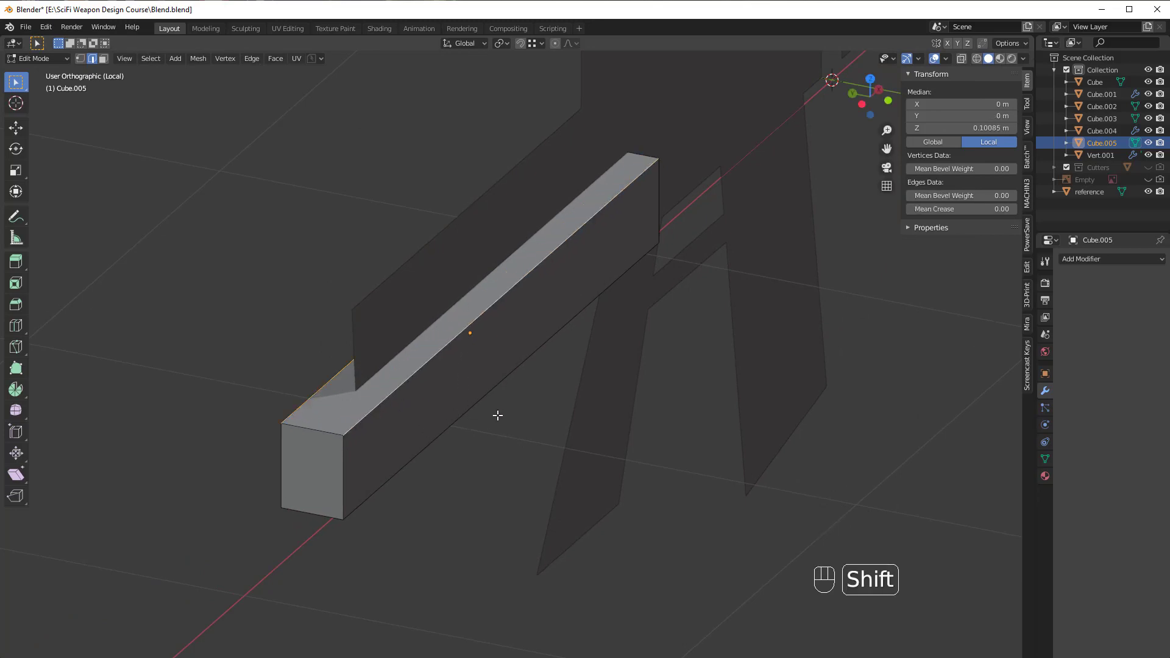
key("ctrl+b")
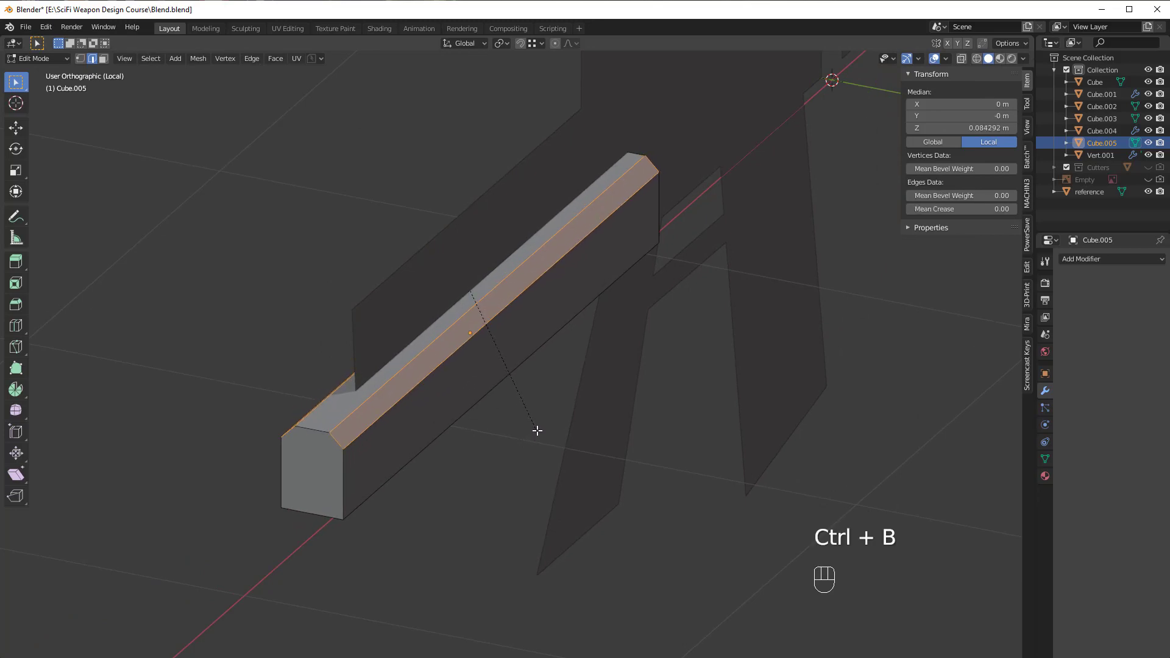
left_click(538, 431)
Step: Slant the block's rear end by moving its lower rear edge about 0.127 m forward along X
mouse_move(538, 432)
middle_mouse_down()
mouse_move(465, 364)
mouse_move(569, 371)
mouse_move(617, 301)
mouse_move(481, 507)
mouse_move(676, 477)
mouse_move(528, 431)
middle_mouse_up()
left_click(479, 474)
key("g")
key("x")
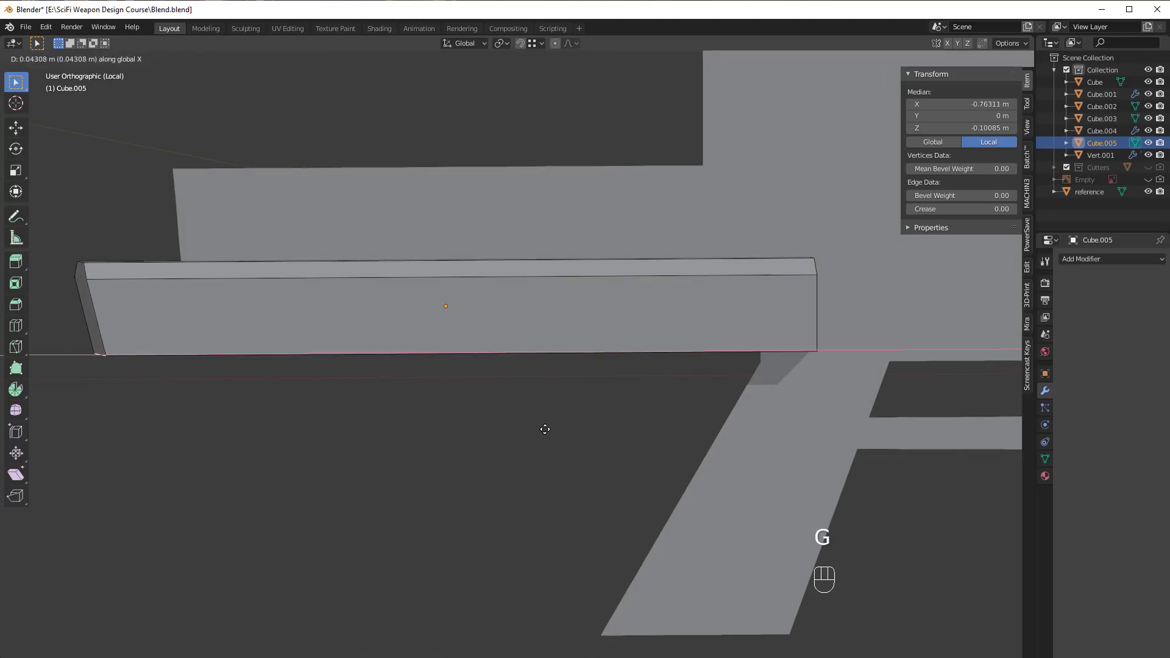
left_click(583, 421)
middle_click_drag(418, 410, 488, 443)
scroll(544, 454, "up", 1)
Step: Examine the block's slanted rear face in face selection mode and clear the selection
key("Tab")
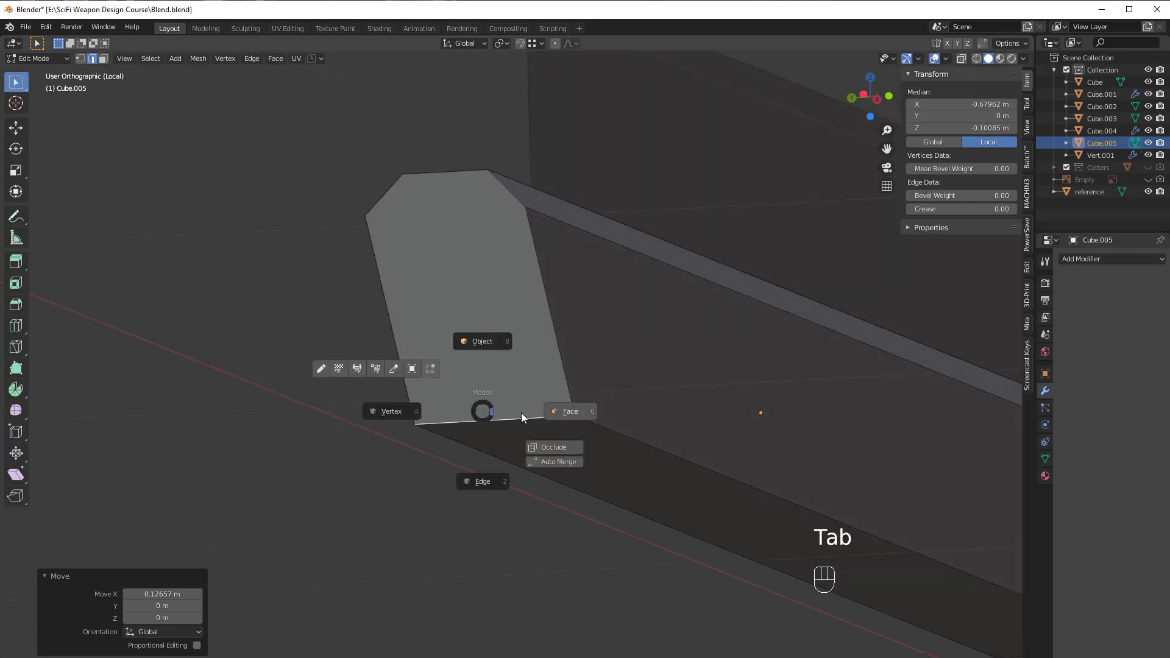
left_click(549, 413)
left_click(502, 342)
middle_click_drag(502, 342, 347, 323)
scroll(523, 333, "up", 1)
key("alt+a")
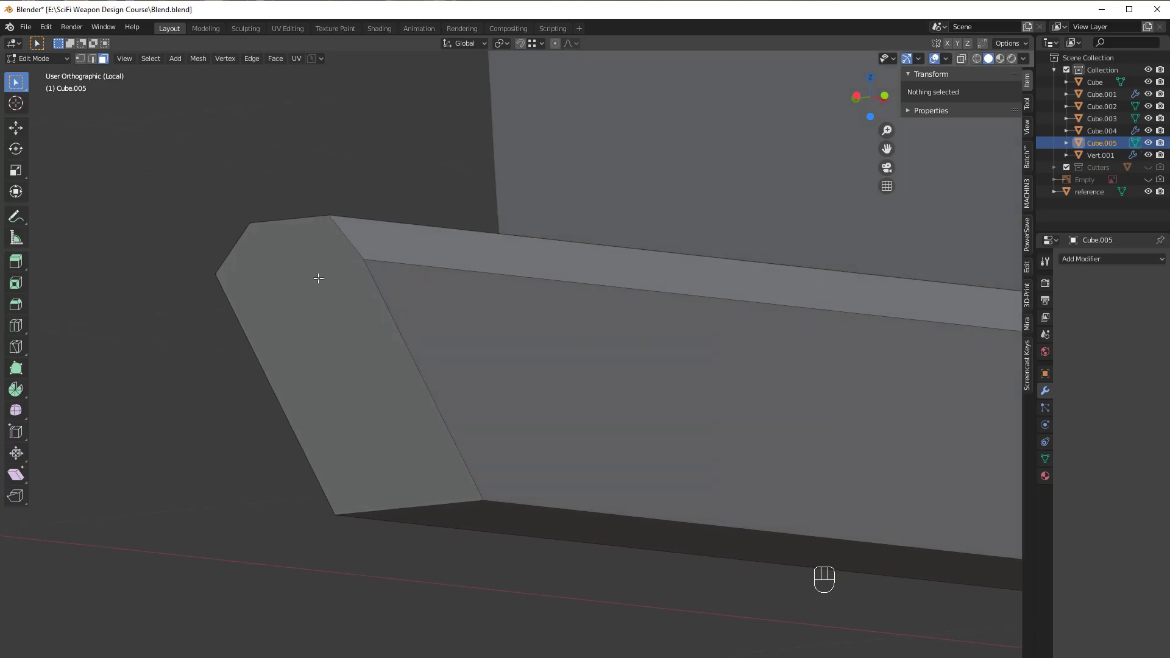
left_click(290, 255)
middle_click_drag(461, 328, 496, 327)
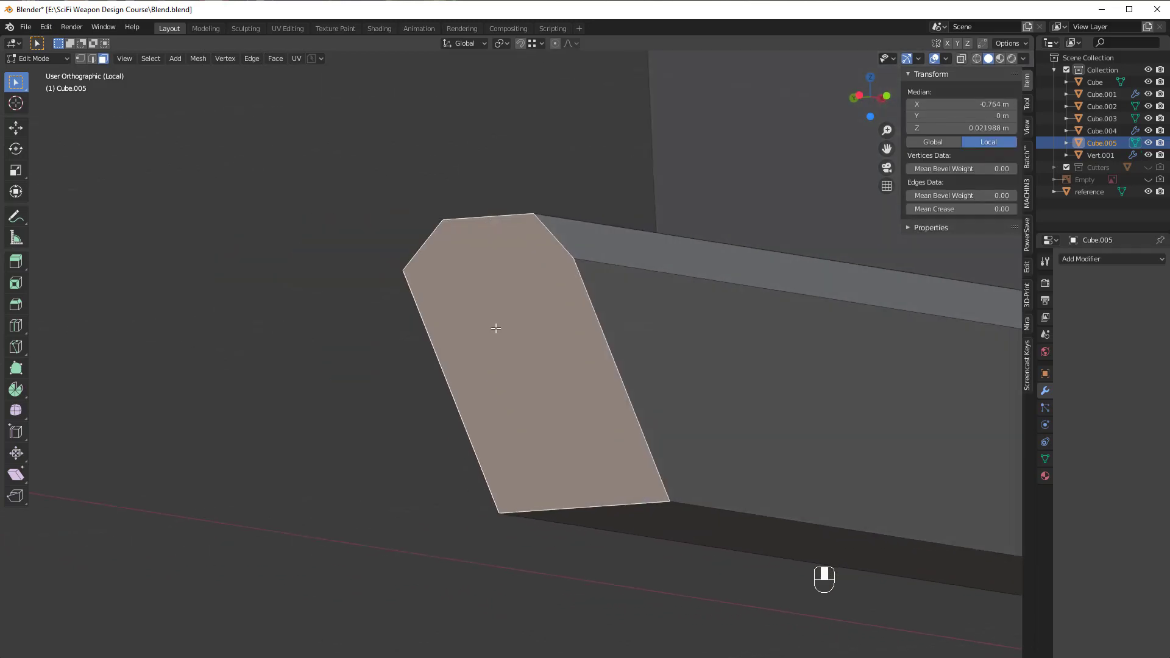
key("alt+a")
middle_click_drag(490, 287, 347, 289)
Step: Connect the two chamfer-base corner vertices across the rear face with an edge and return to object mode
key("Tab")
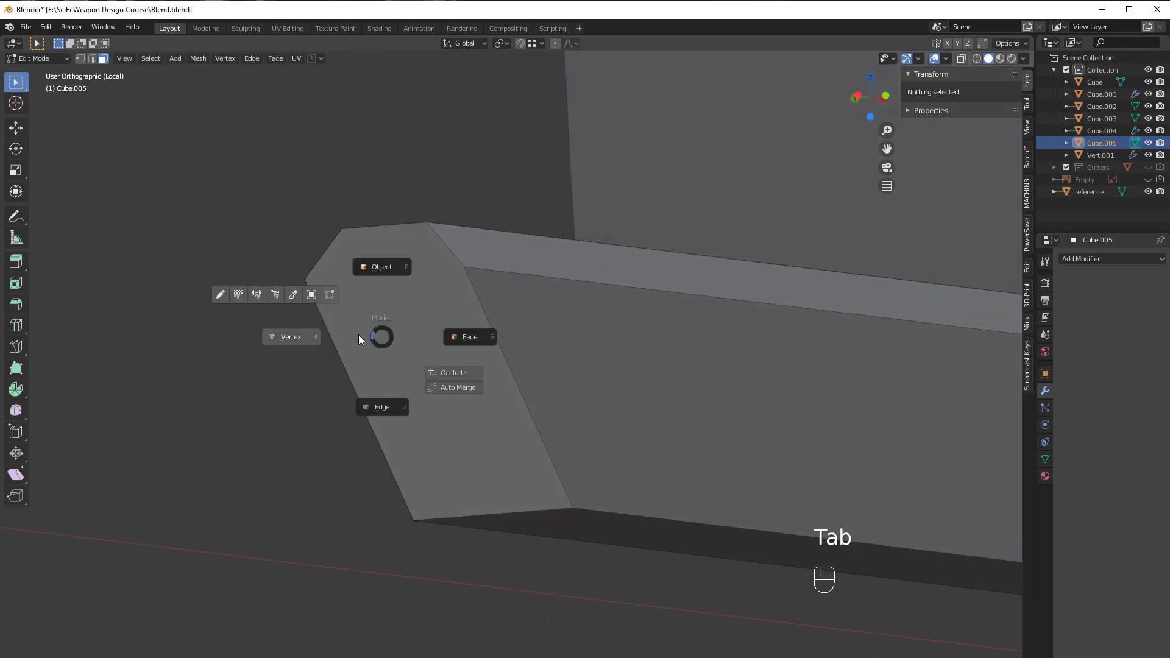
left_click(301, 338)
left_click(305, 279)
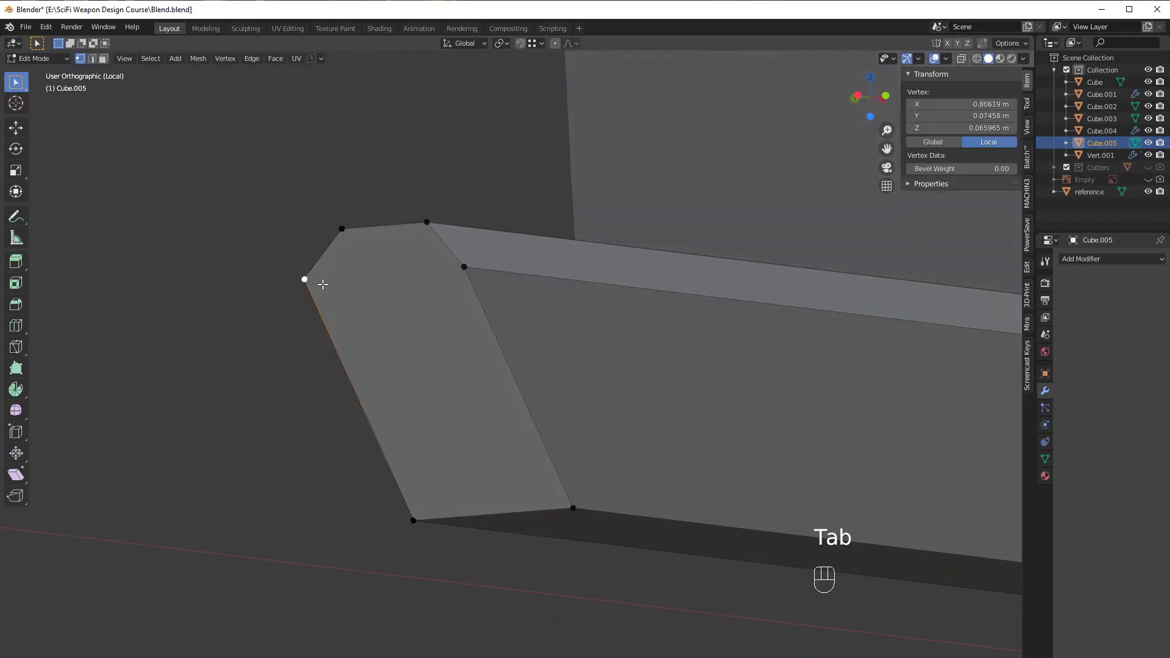
left_click(465, 267, "shift")
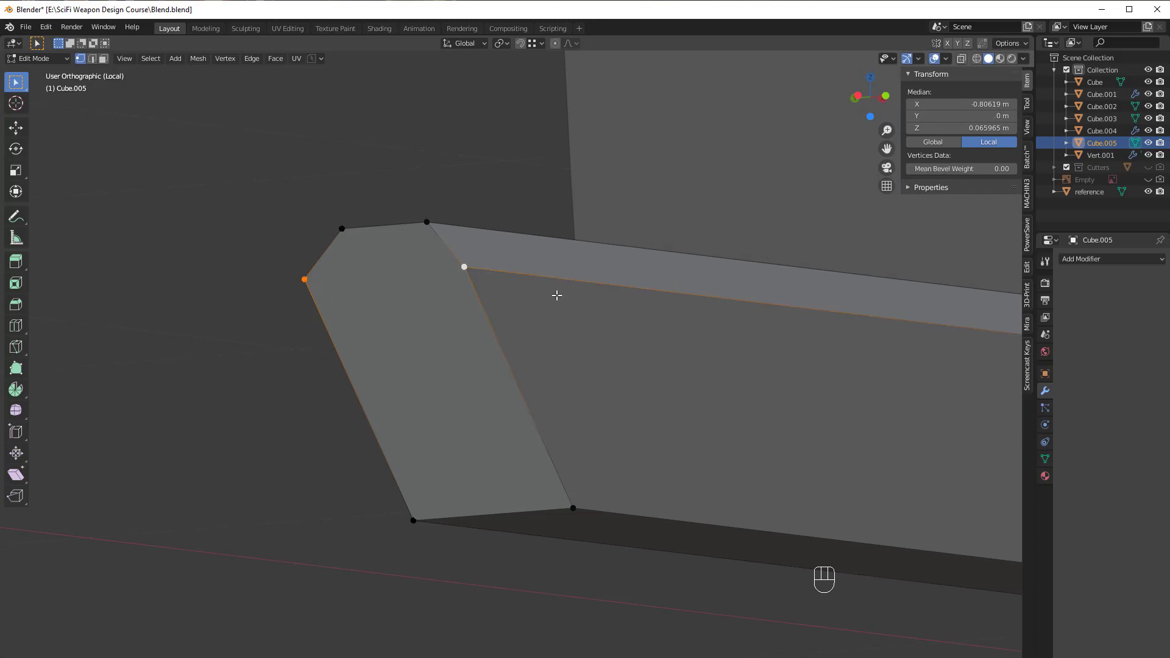
key("j")
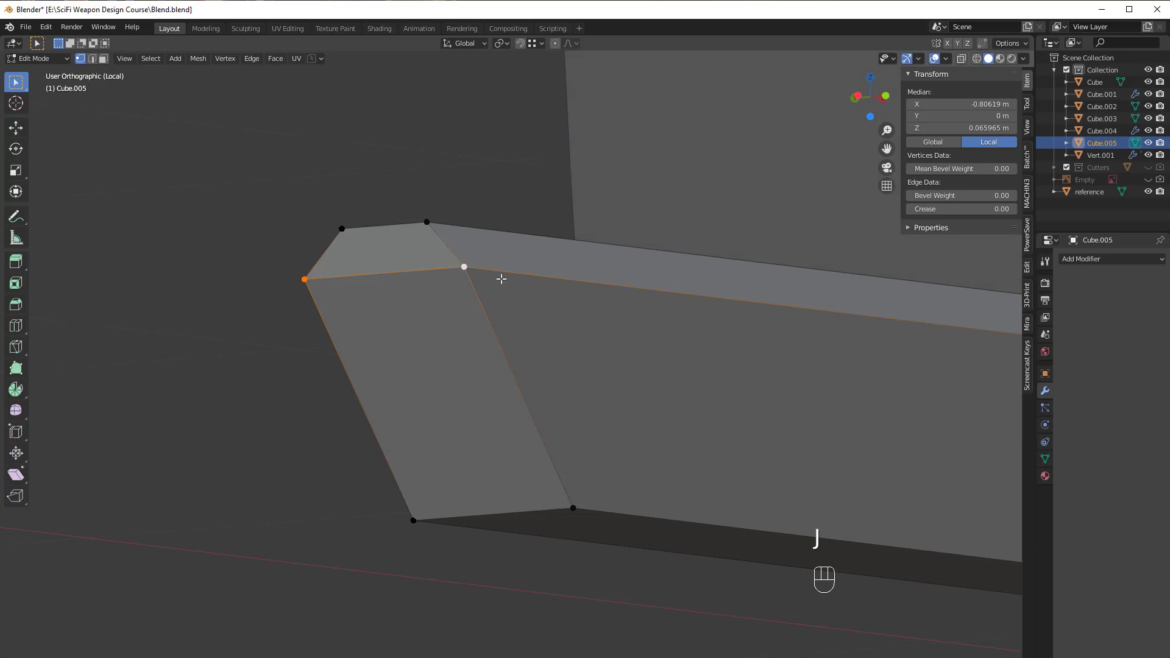
middle_click_drag(501, 279, 316, 455)
key("Tab")
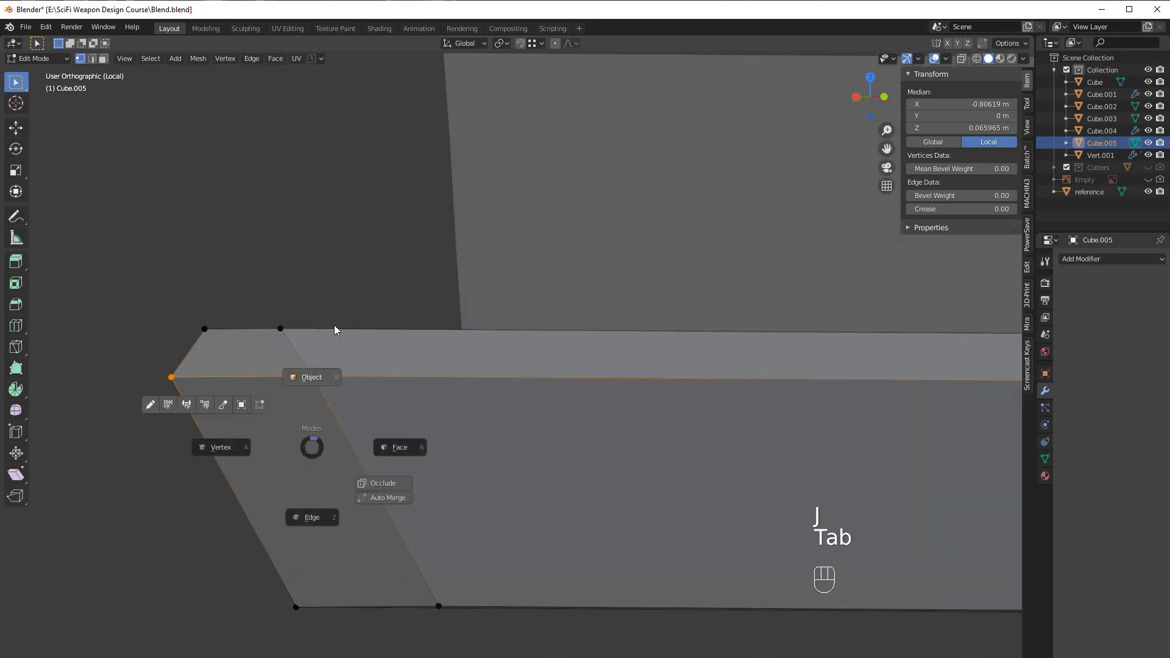
left_click(334, 324)
Step: Examine the stock block against the rifle silhouette, deselecting it for a clear look
scroll(315, 440, "down", 5)
middle_click_drag(637, 417, 744, 508)
scroll(594, 431, "down", 3)
scroll(627, 463, "down", 4)
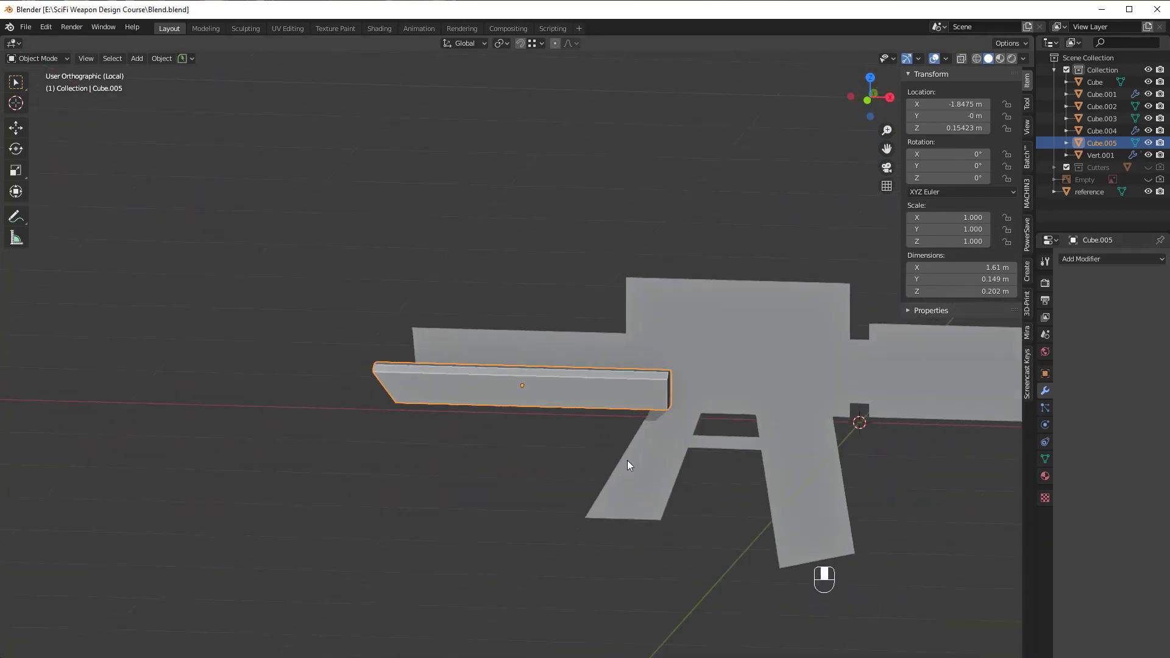
middle_click_drag(627, 464, 647, 448)
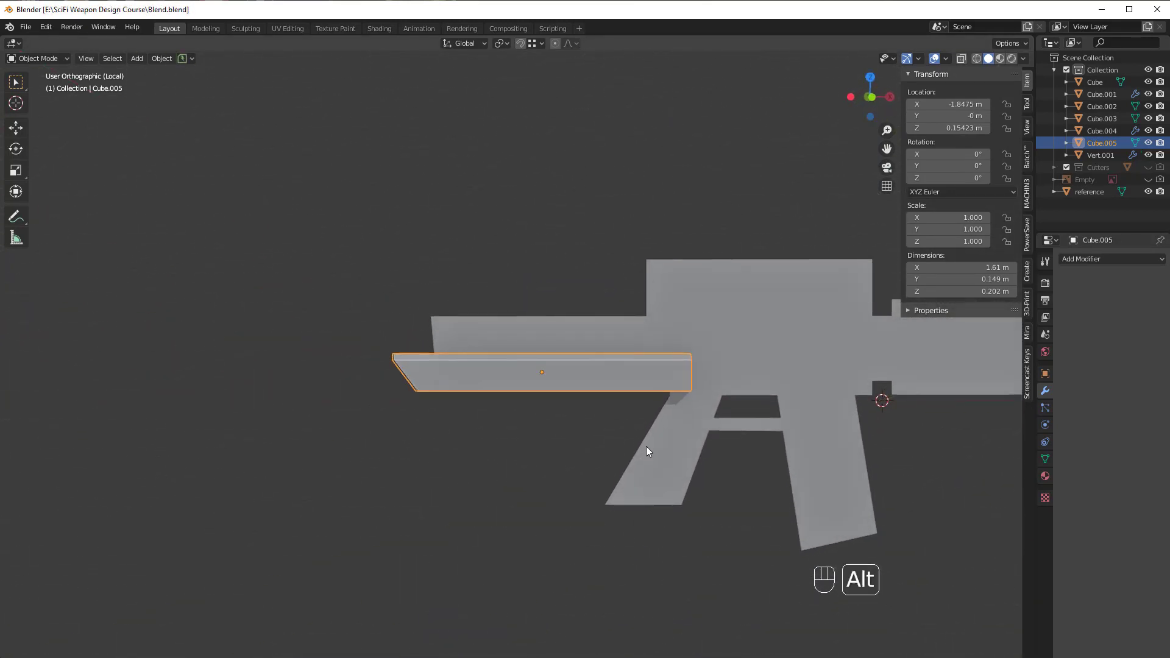
key("alt+a")
scroll(652, 362, "up", 1)
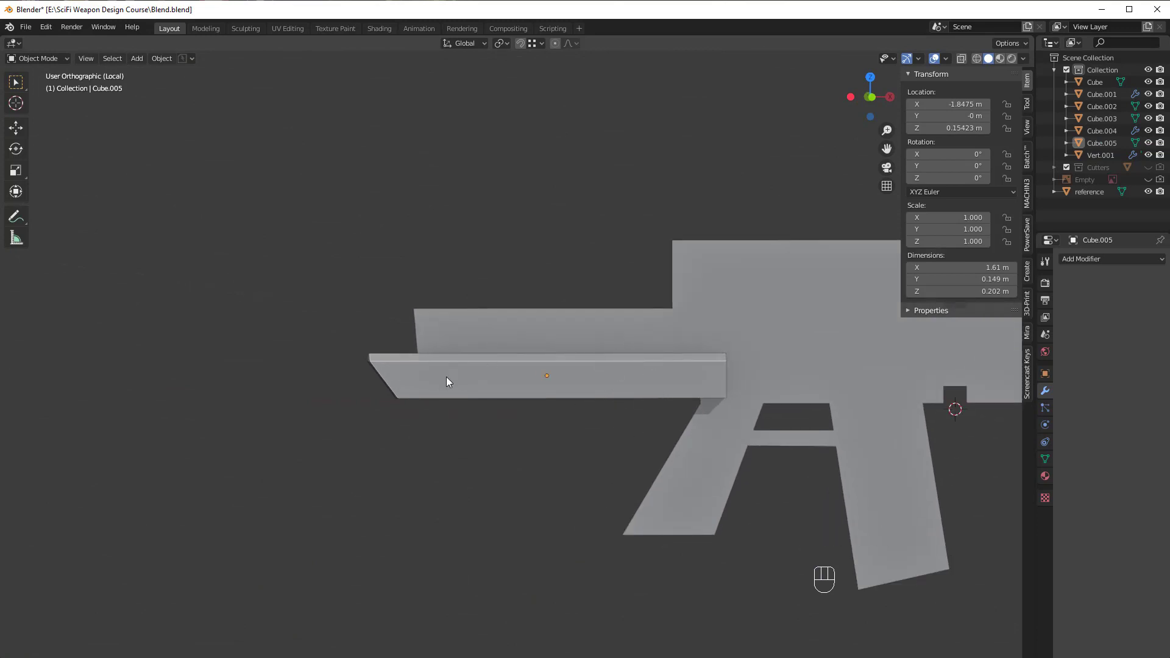
scroll(453, 399, "up", 2)
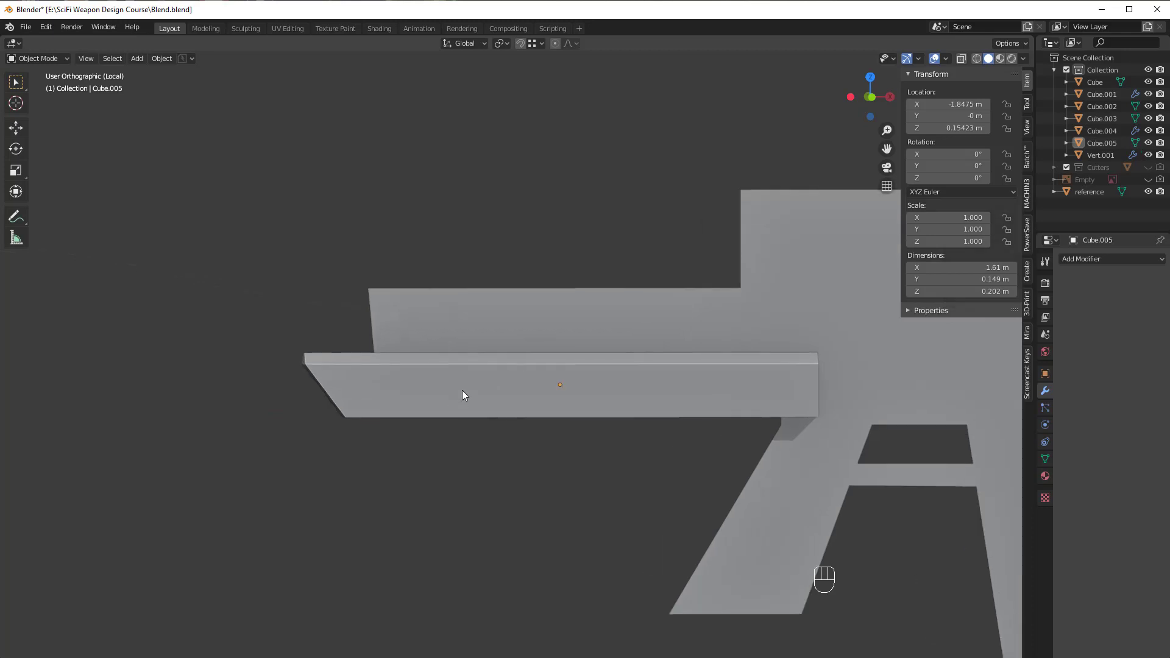
middle_click_drag(616, 333, 295, 198, "shift")
middle_click_drag(580, 272, 576, 286)
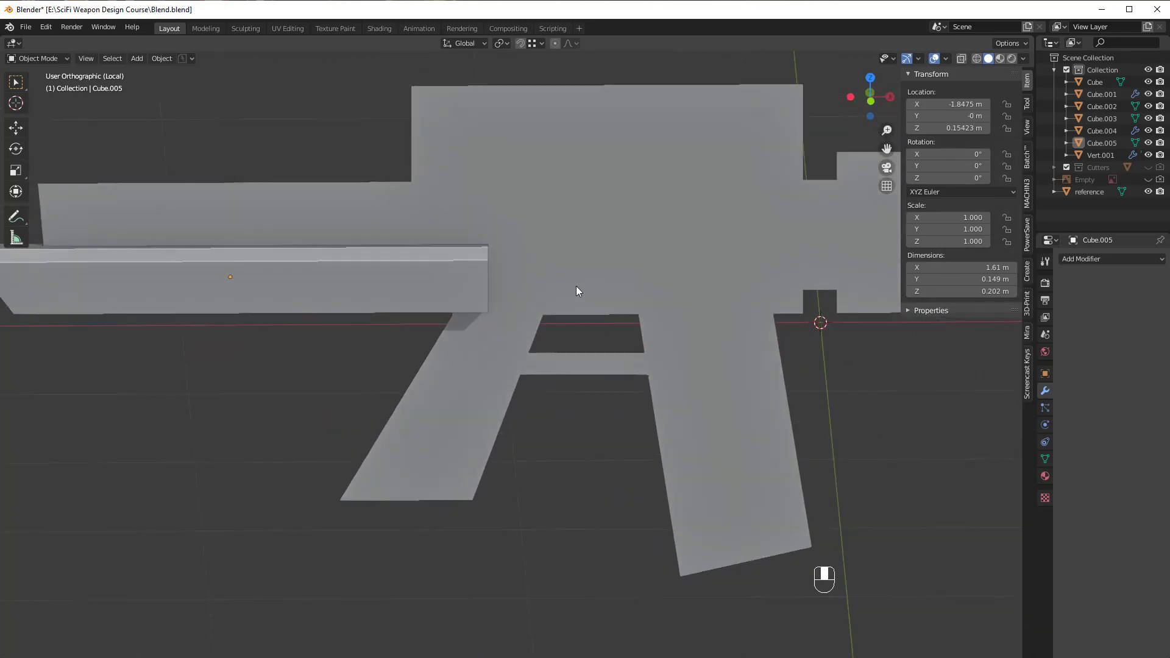
Step: Open the flat reference silhouette for mesh editing with face selection
left_click(510, 378)
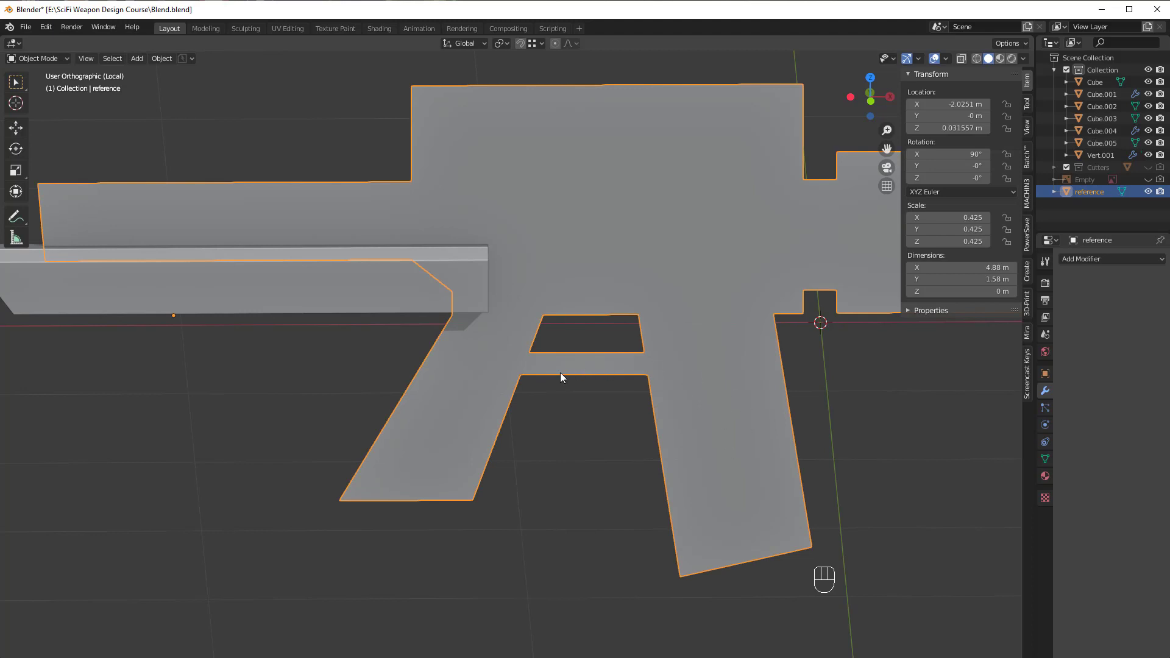
scroll(613, 364, "down", 5)
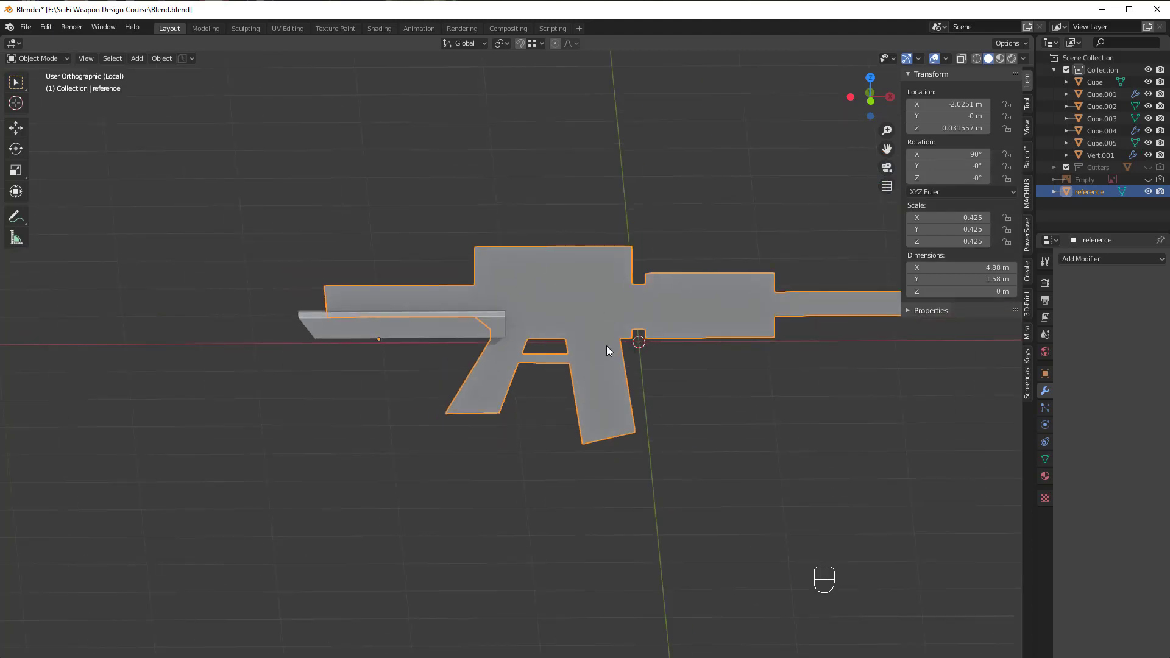
scroll(606, 345, "up", 2)
key("Tab")
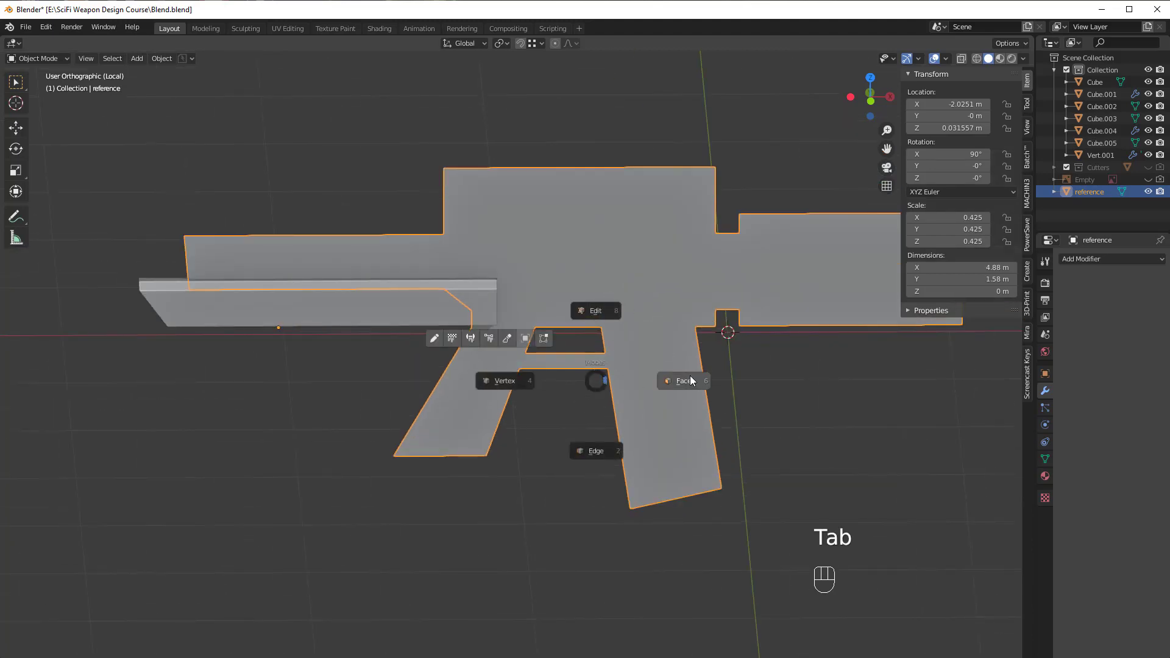
left_click(690, 376)
scroll(585, 433, "up", 3)
Step: Separate the silhouette's grip, trigger guard and magazine faces into their own object and return to object mode
left_click(496, 335)
left_click(501, 361, "shift")
left_click(486, 402, "shift")
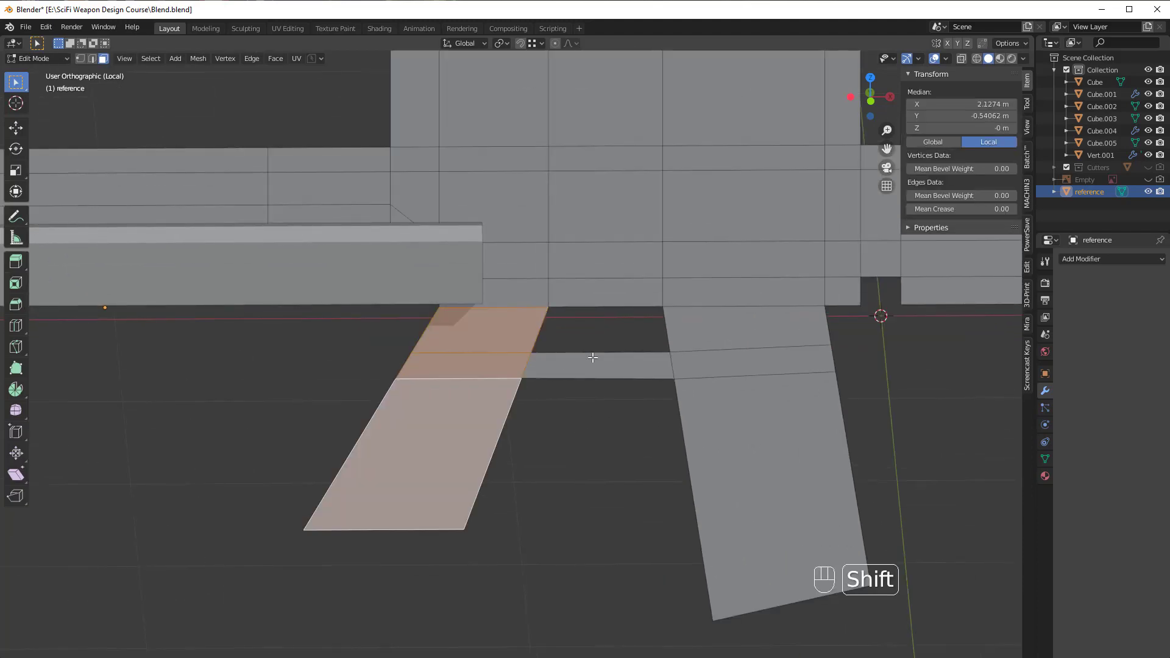
left_click(592, 358, "shift")
left_click(725, 329, "shift")
left_click(753, 360, "shift")
left_click(770, 418, "shift")
middle_click_drag(770, 418, 731, 403)
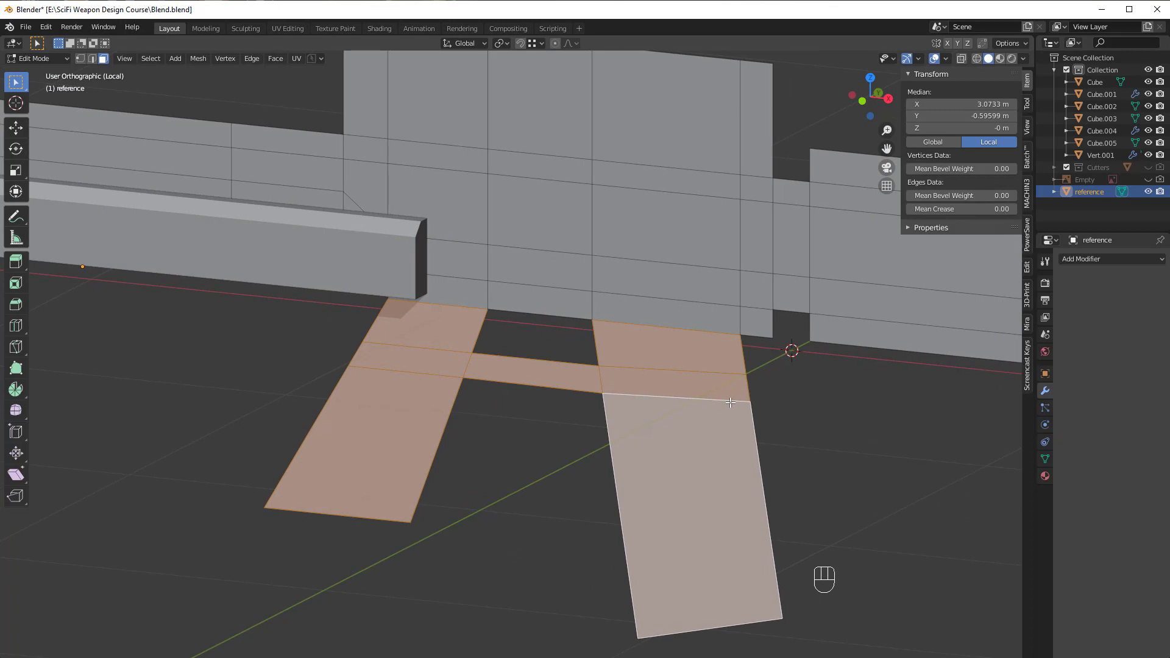
key("p")
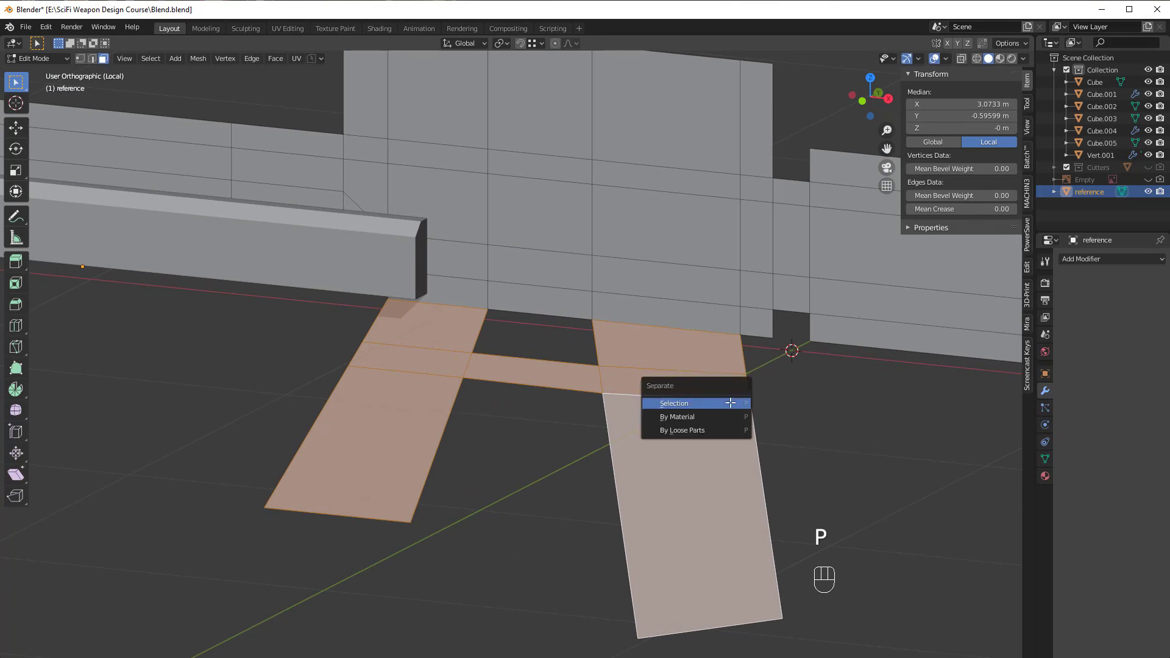
left_click(674, 403)
key("Tab")
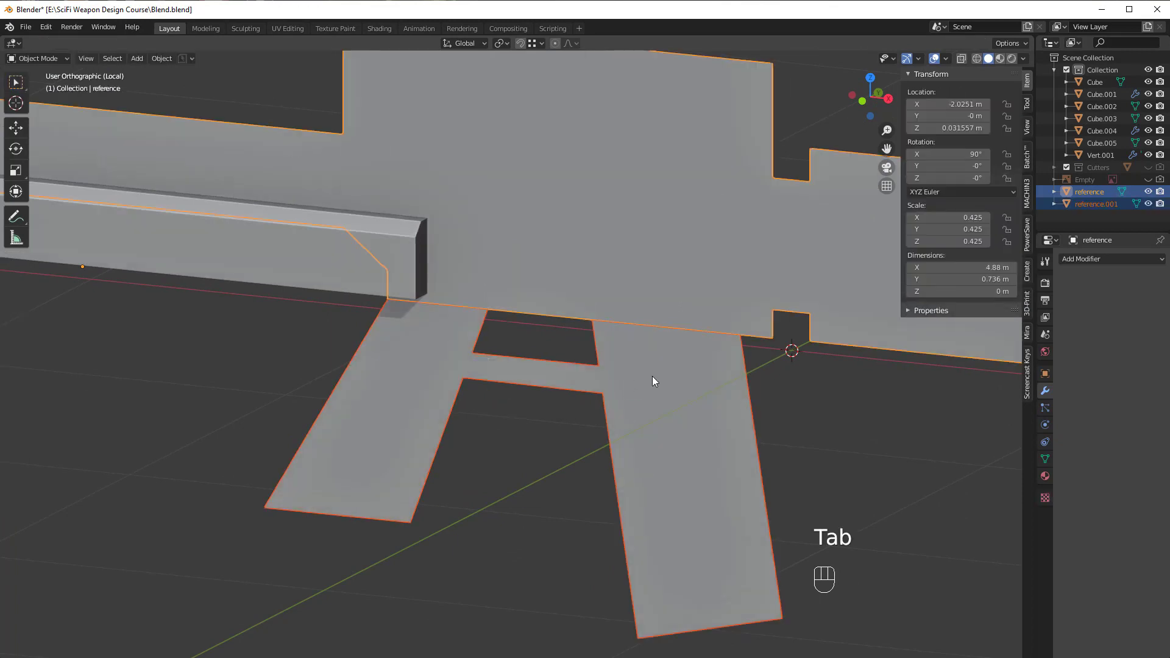
Step: Try moving the grip-and-magazine piece and the body silhouette individually, cancelling each trial move
scroll(690, 368, "down", 3)
key("alt+a")
middle_click_drag(689, 368, 663, 373)
left_click(664, 377)
key("g")
right_click(685, 384)
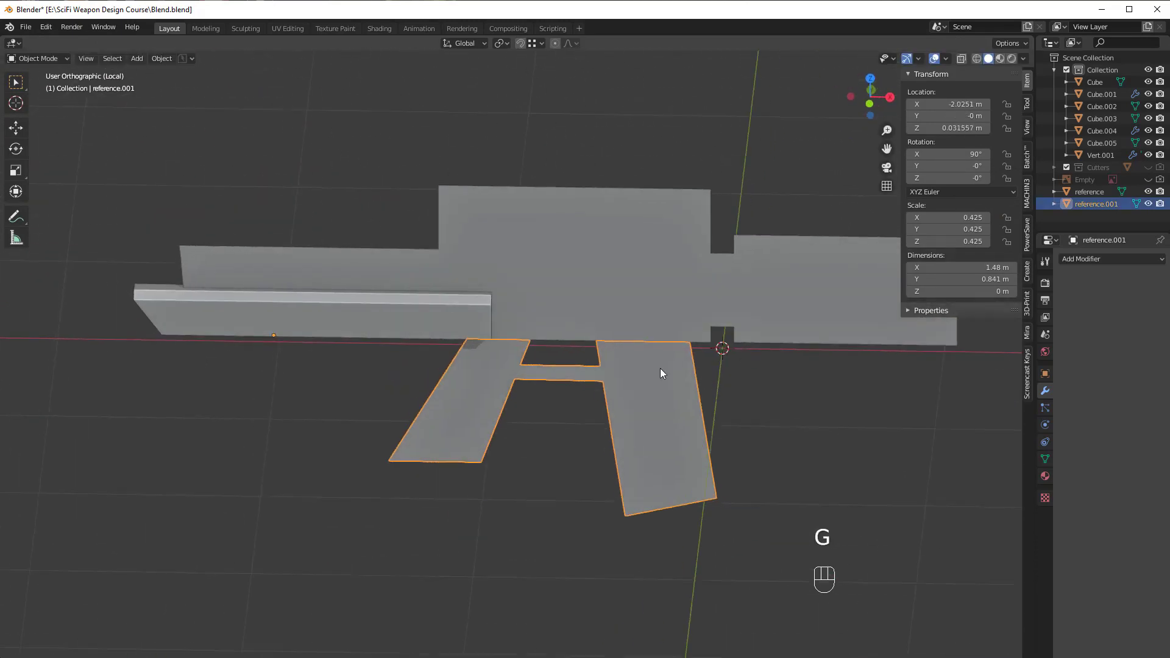
middle_click_drag(751, 361, 582, 360)
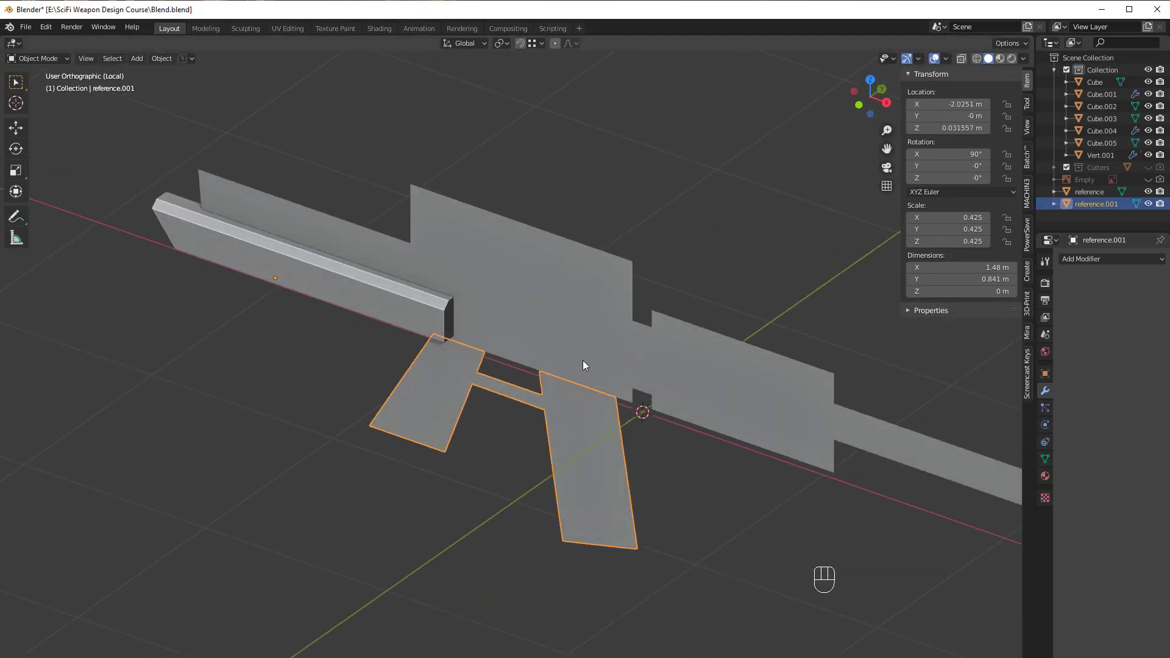
left_click(578, 328)
key("g")
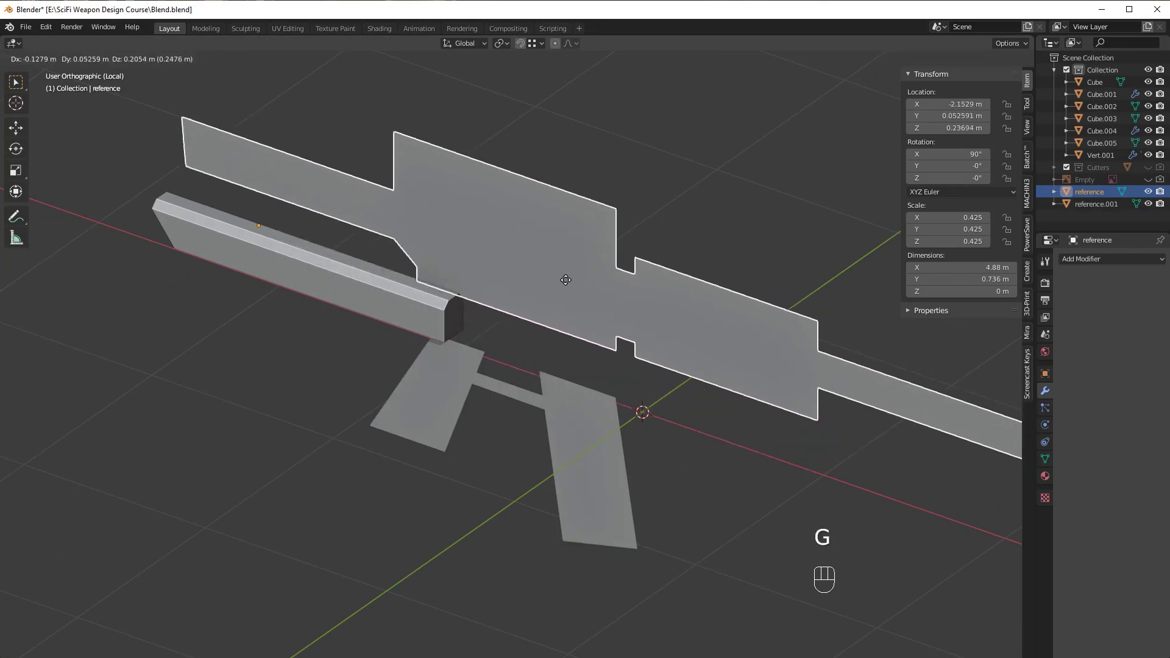
right_click(571, 304)
middle_click_drag(610, 418, 632, 393)
left_click(619, 391)
key("g")
right_click(577, 462)
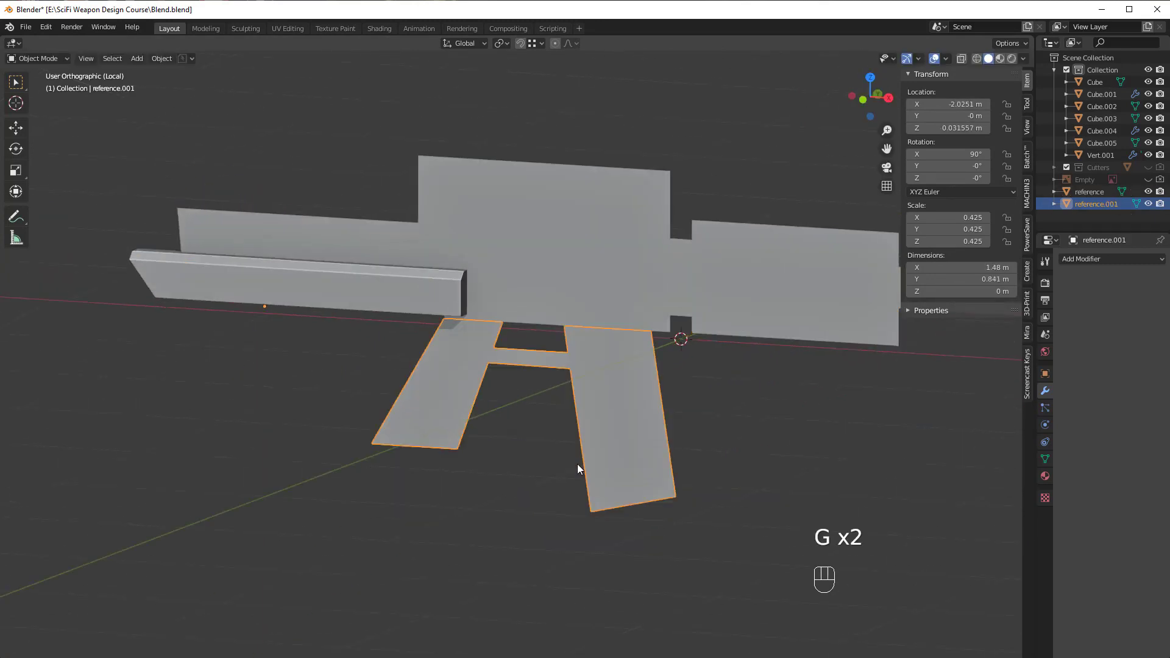
Step: Show the stock in the front orthographic view and clear the selection
middle_click_drag(586, 433, 640, 410)
middle_click_drag(469, 297, 584, 458, "shift")
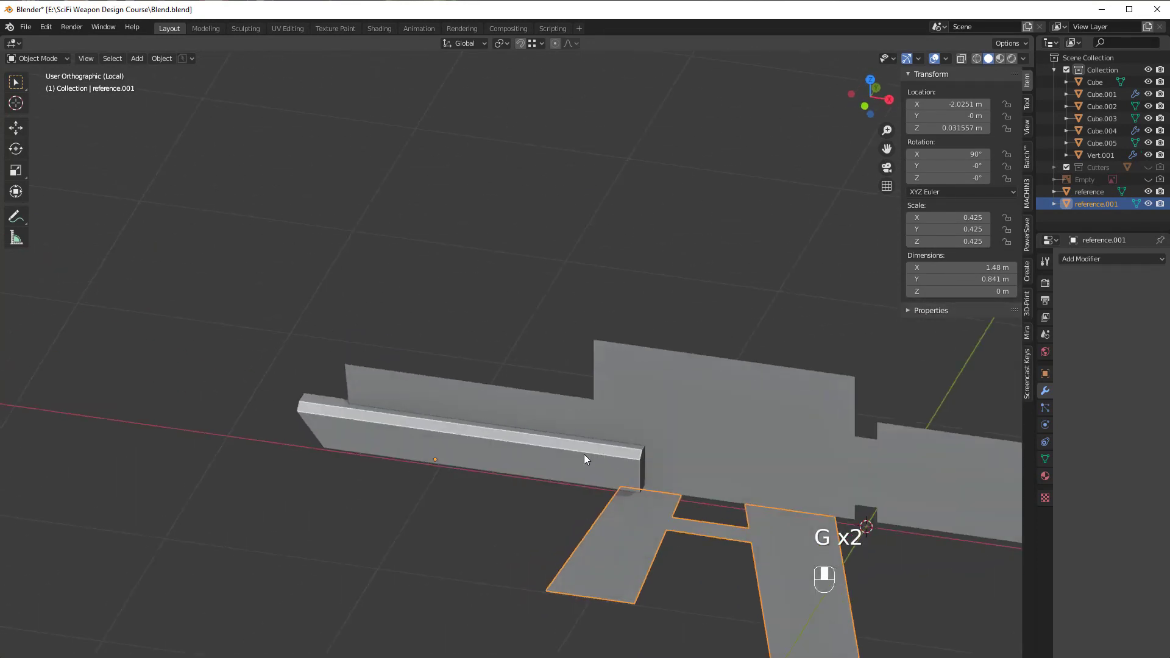
key("grave")
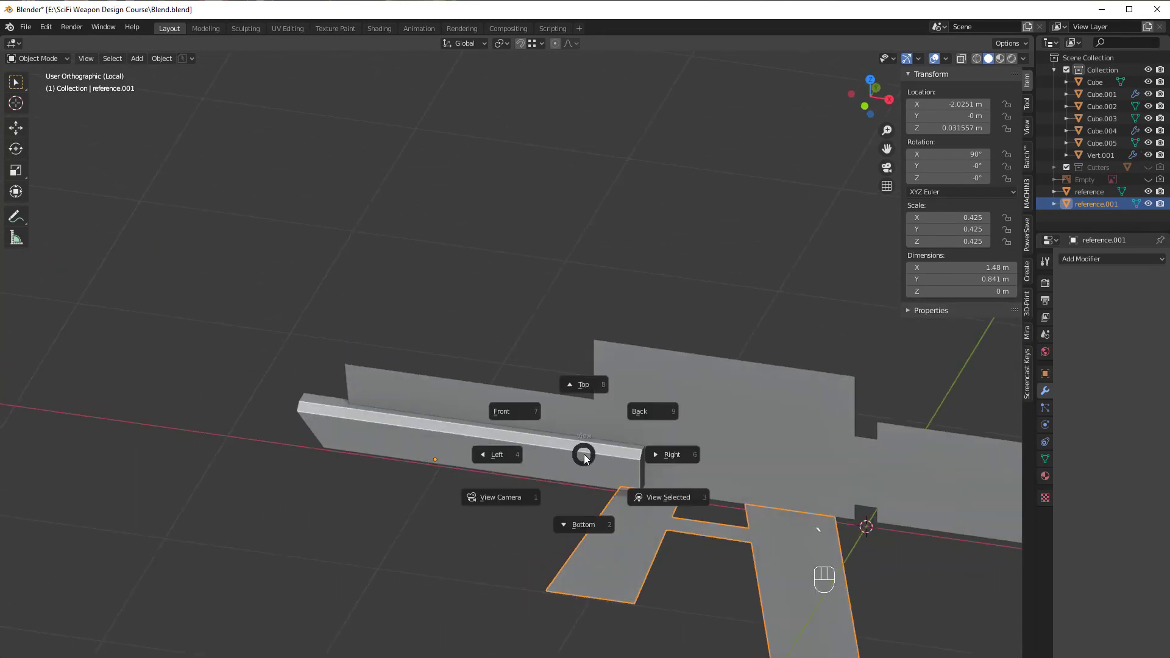
left_click(526, 408)
scroll(257, 437, "up", 3)
middle_click_drag(257, 437, 430, 440, "shift")
key("alt+a")
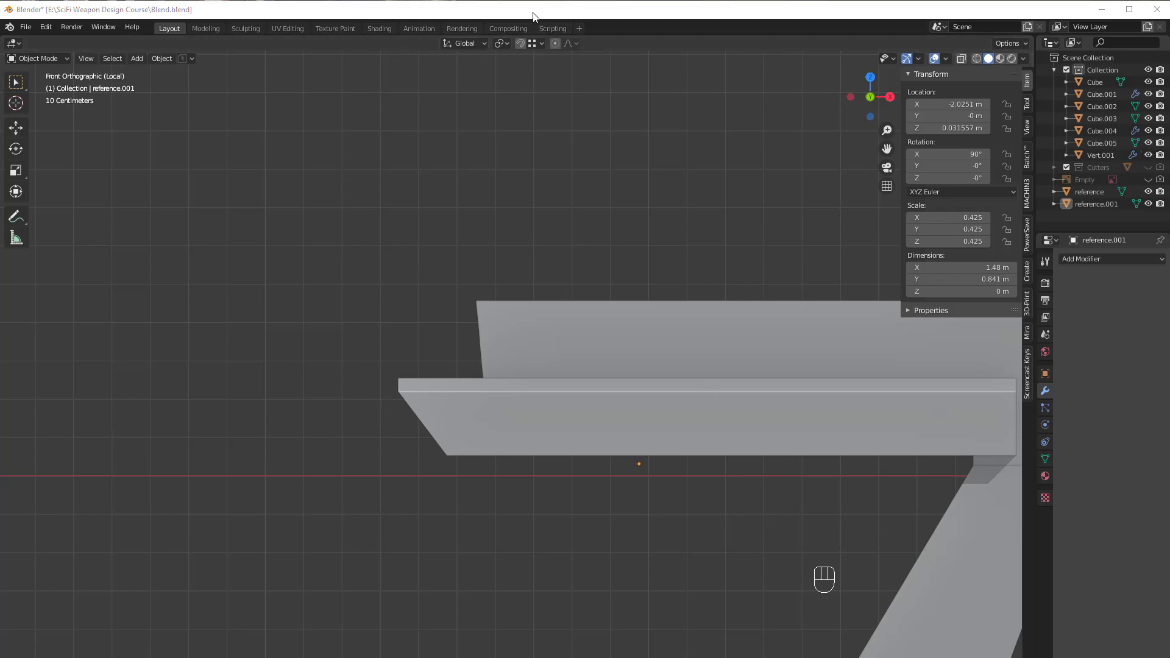
Step: Look up "extra" among the add-ons in the preferences to check the Extra Objects add-ons, clearing the search and closing the window
left_click(45, 26)
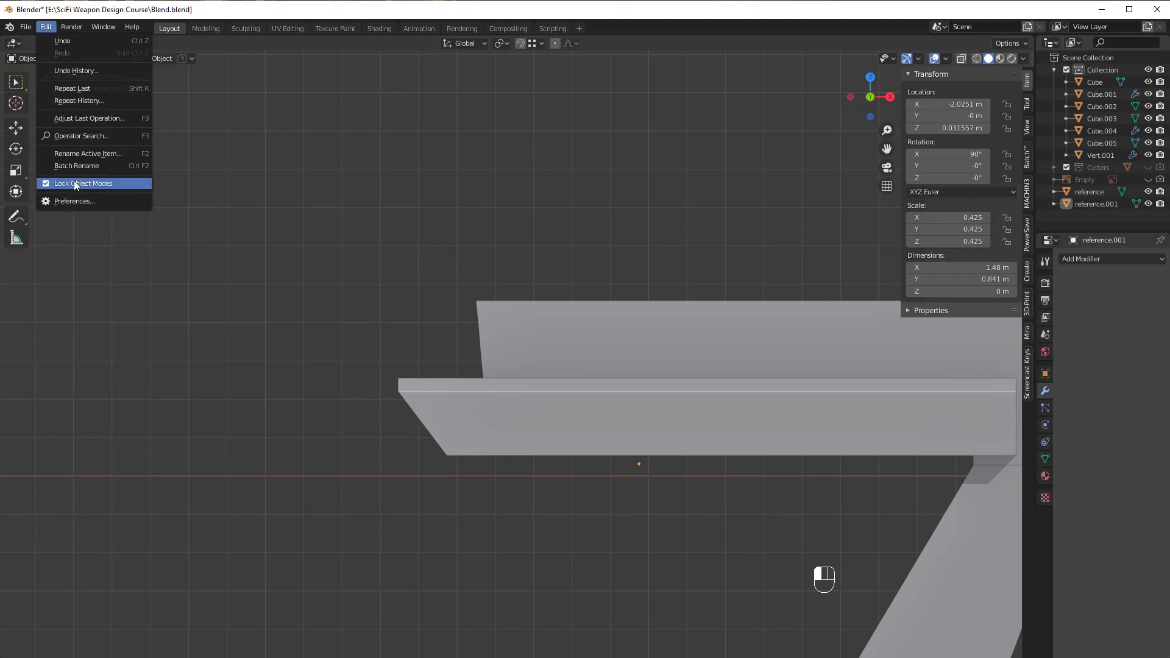
left_click(86, 202)
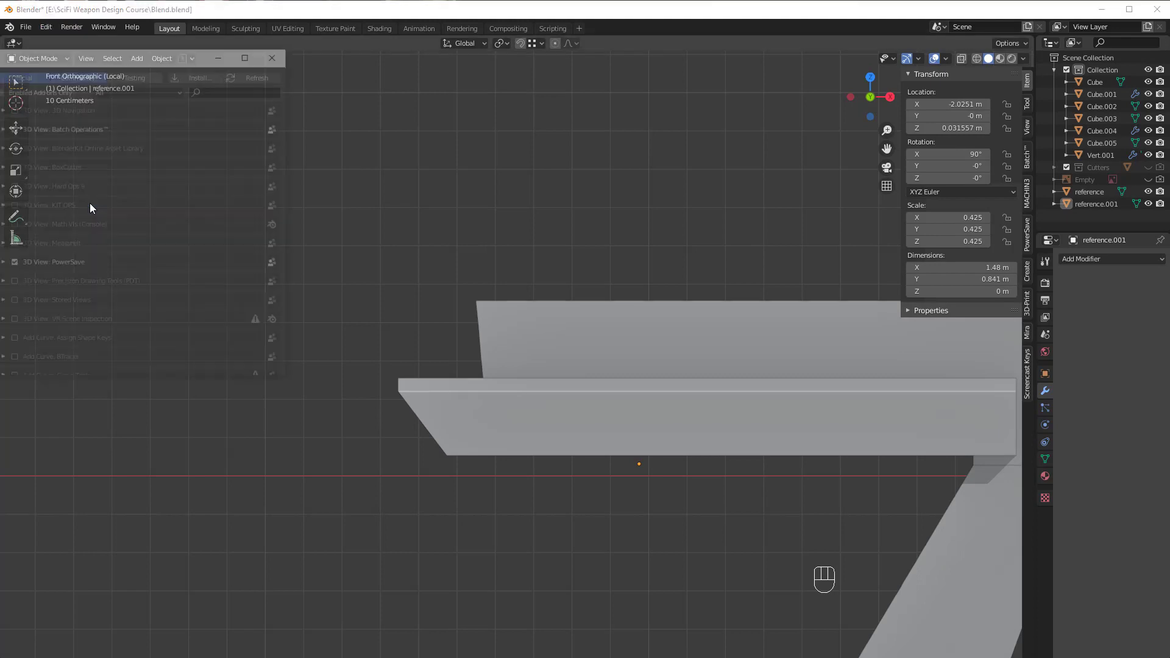
type("extra")
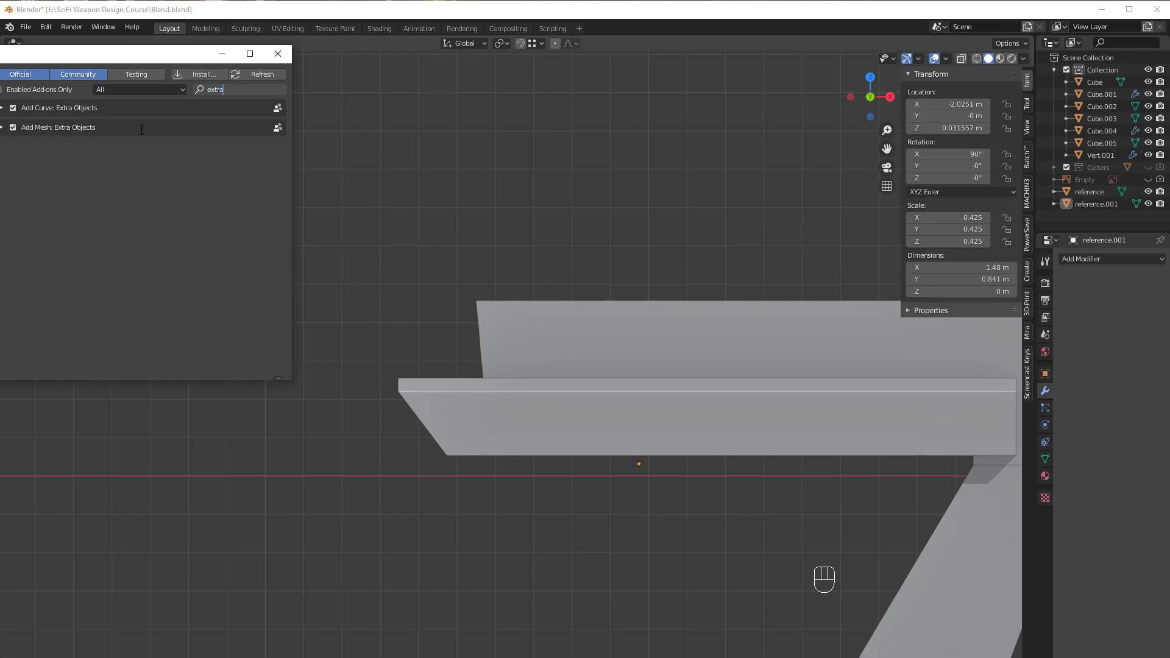
key("Return")
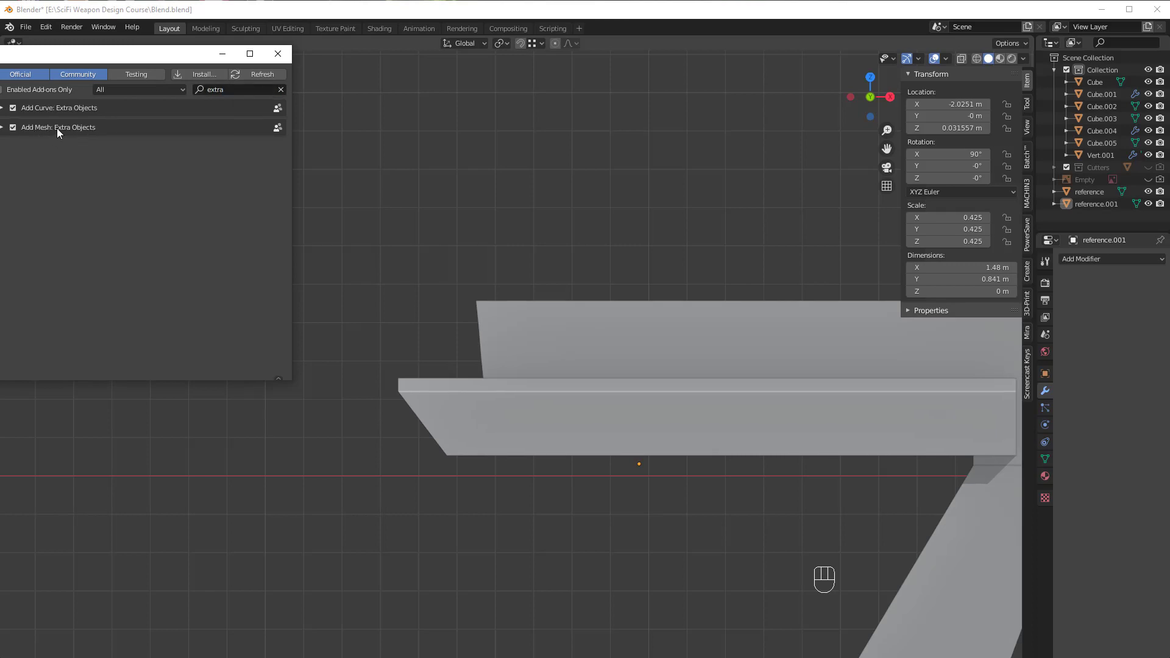
left_click(282, 90)
left_click(278, 54)
Step: Add a single-vertex mesh to the scene in the front orthographic view
scroll(674, 290, "down", 3)
middle_click_drag(674, 291, 525, 303, "shift")
scroll(524, 303, "up", 3)
middle_click_drag(340, 264, 475, 266, "shift")
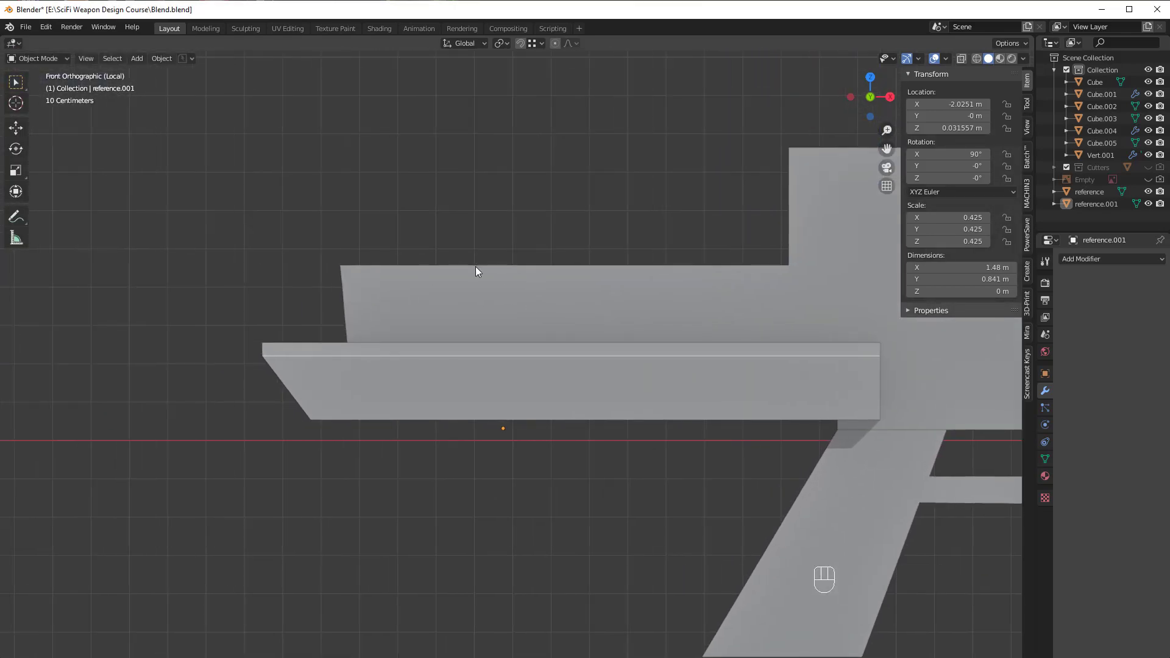
key("shift+a")
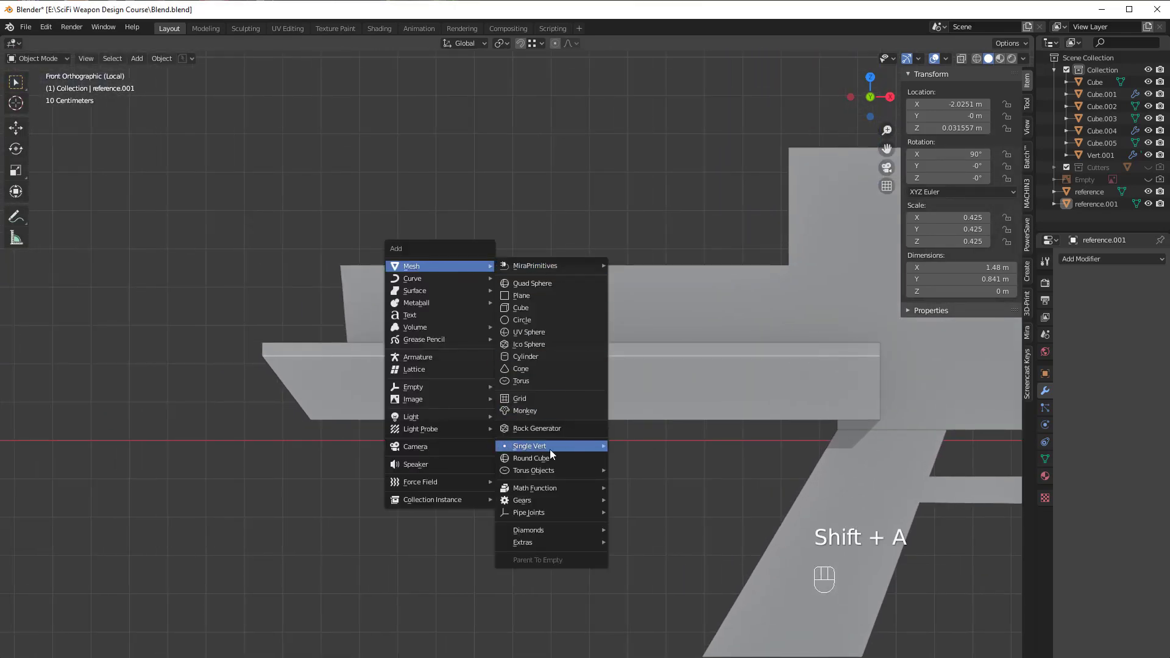
mouse_move(522, 451)
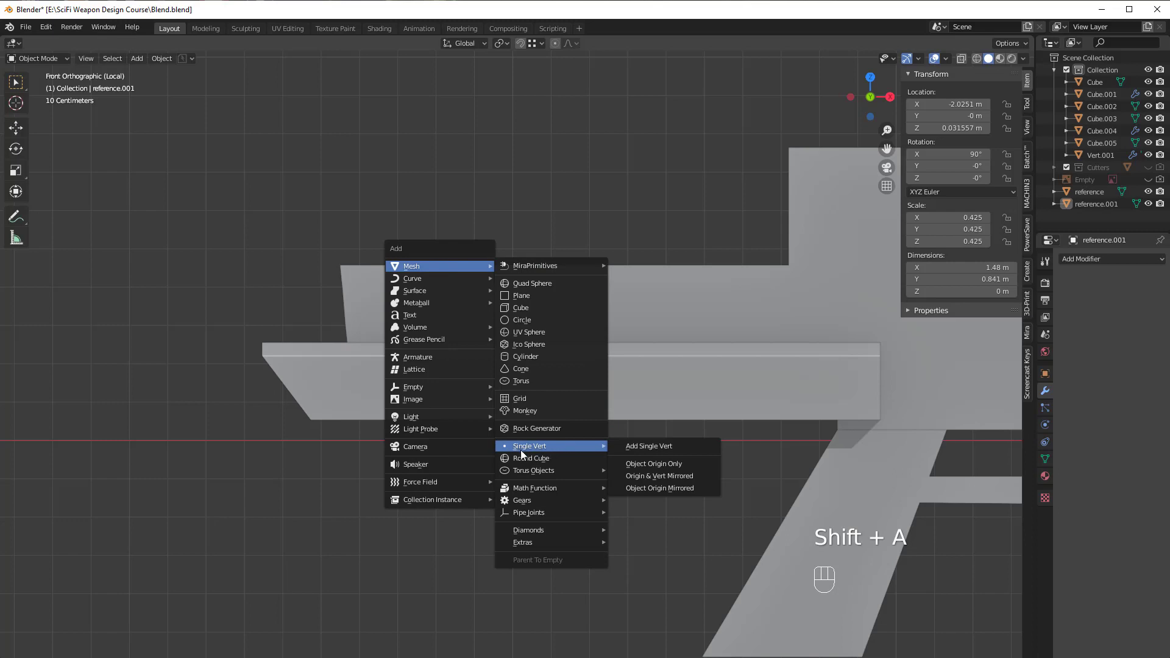
left_click(668, 445)
Step: Switch to vertex selection and move the new vertex to just behind the stock's lower rear corner
scroll(669, 444, "down", 4)
middle_click_drag(759, 433, 590, 452, "shift")
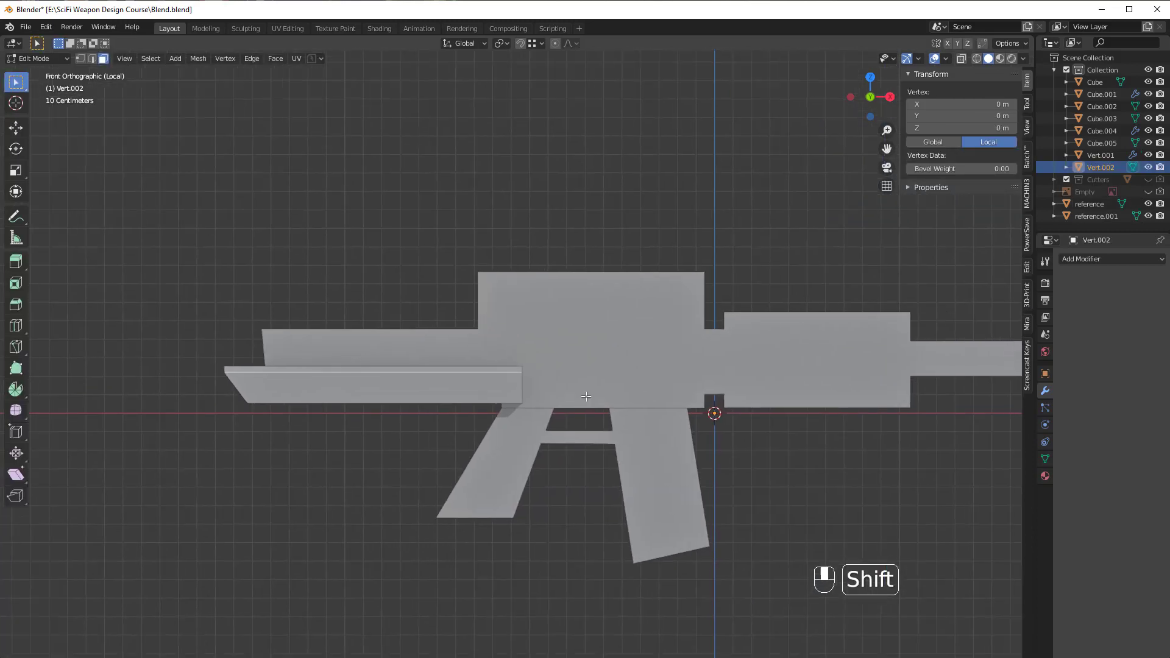
key("g")
right_click(694, 439)
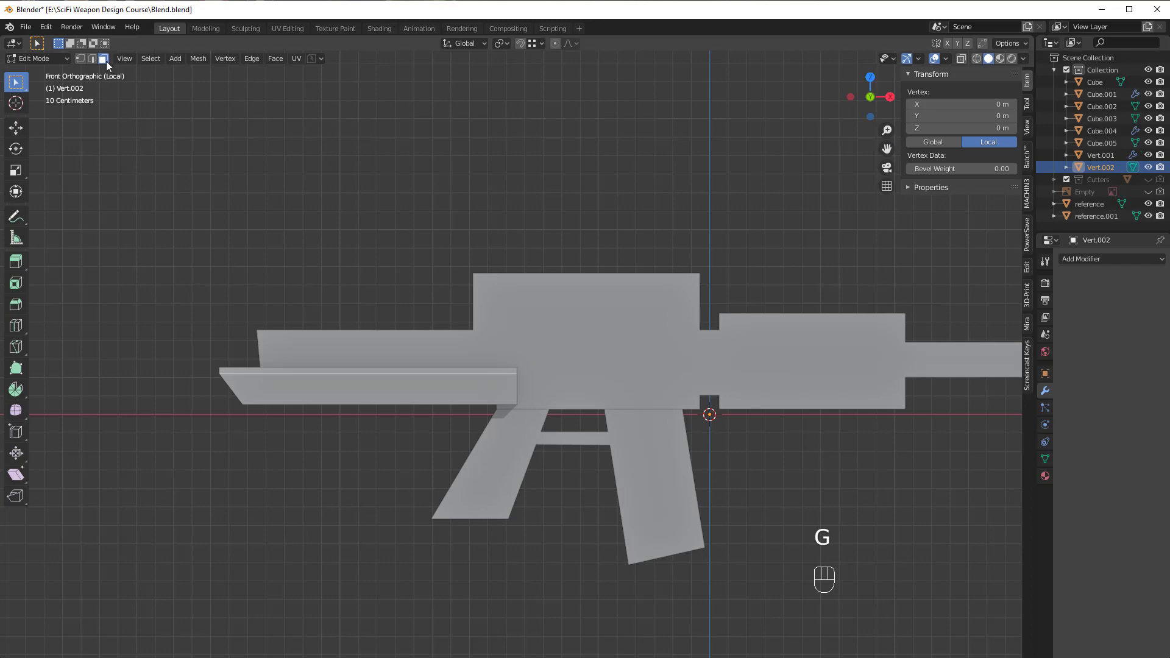
key("g")
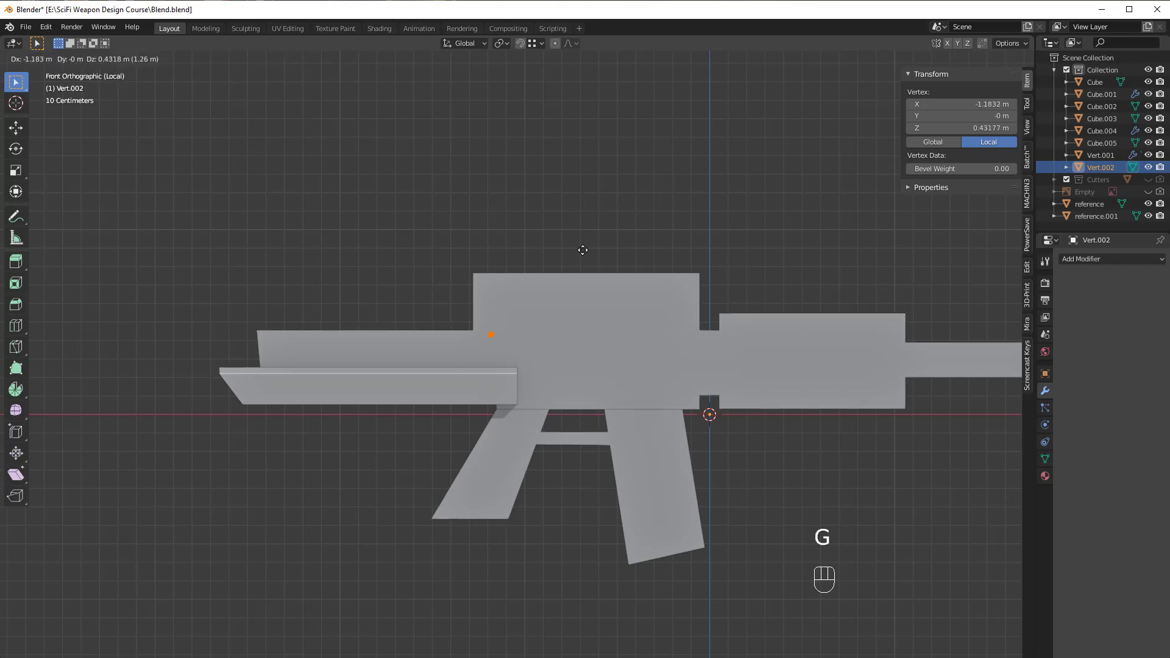
left_click(314, 318)
Step: Snap the vertex onto the stock block's lower rear corner
scroll(201, 396, "up", 2)
middle_click_drag(177, 410, 678, 259, "shift")
scroll(640, 271, "up", 3)
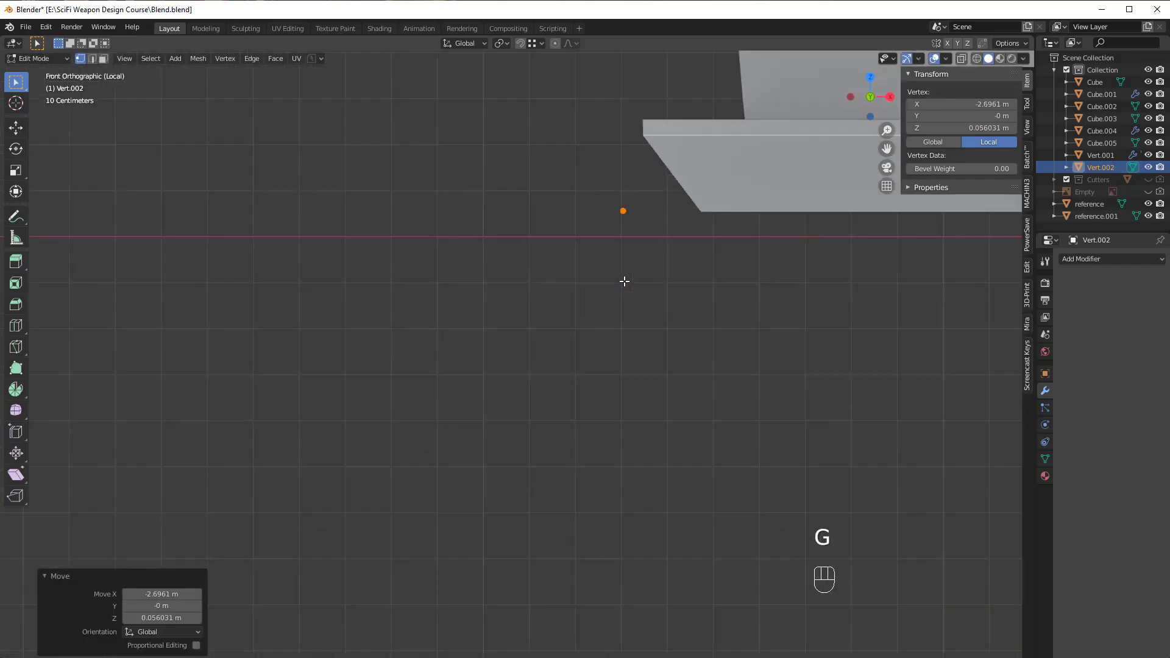
middle_click_drag(674, 211, 482, 429, "shift")
scroll(483, 429, "up", 4)
middle_click_drag(521, 537, 534, 448, "shift")
scroll(534, 448, "up", 3)
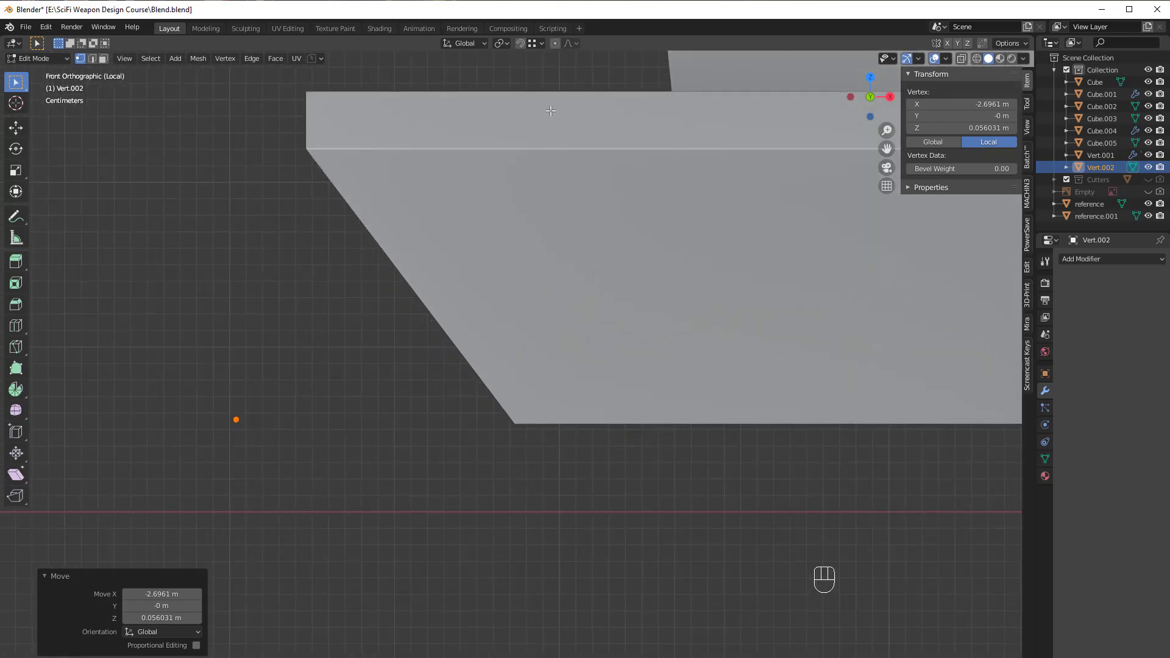
left_click(532, 45)
key("g")
left_click(515, 425)
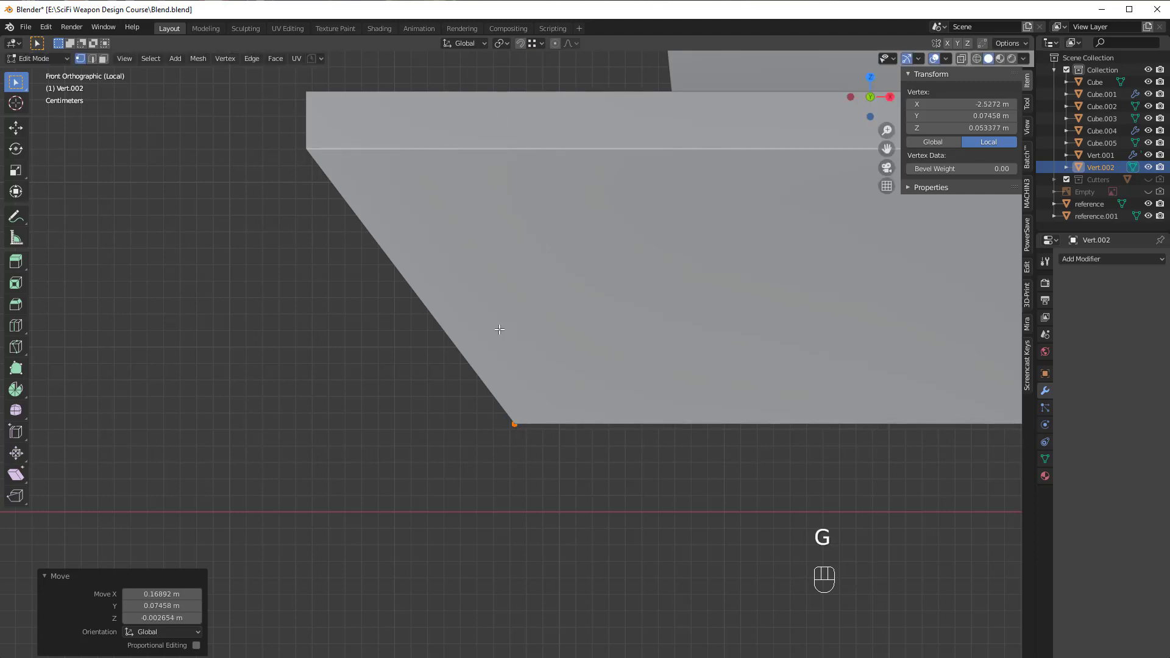
Step: Extrude the vertex along the stock's slanted rear edge, snapping it to the corner at the top of the slant
middle_click_drag(386, 190, 448, 268, "shift")
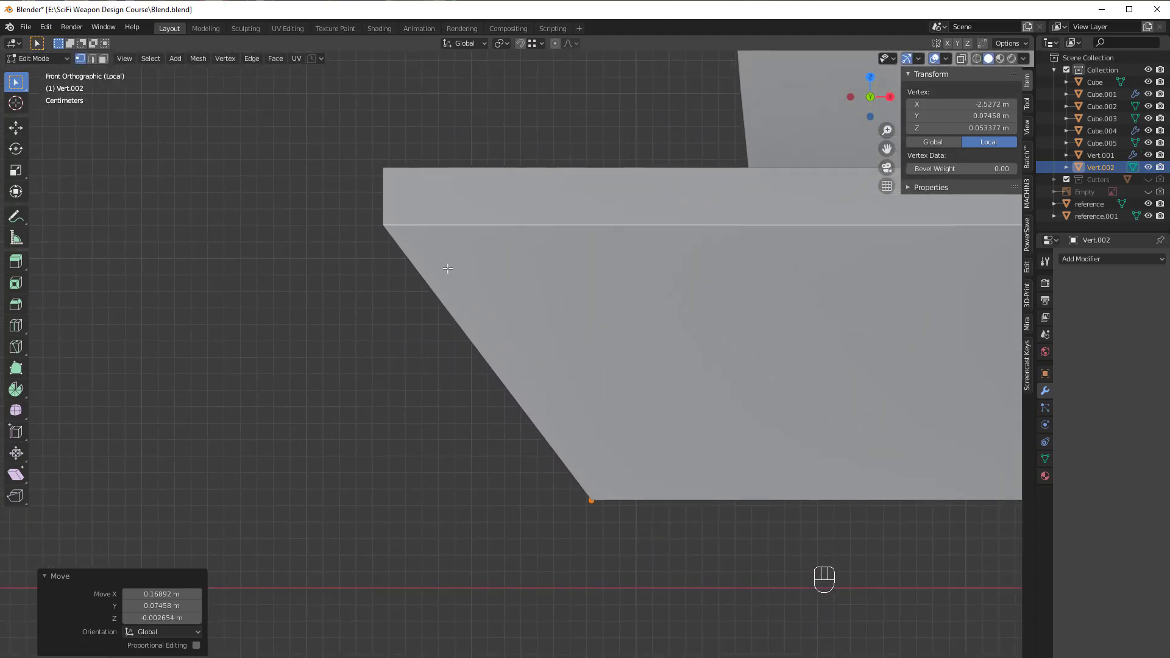
key("e")
key("ctrl")
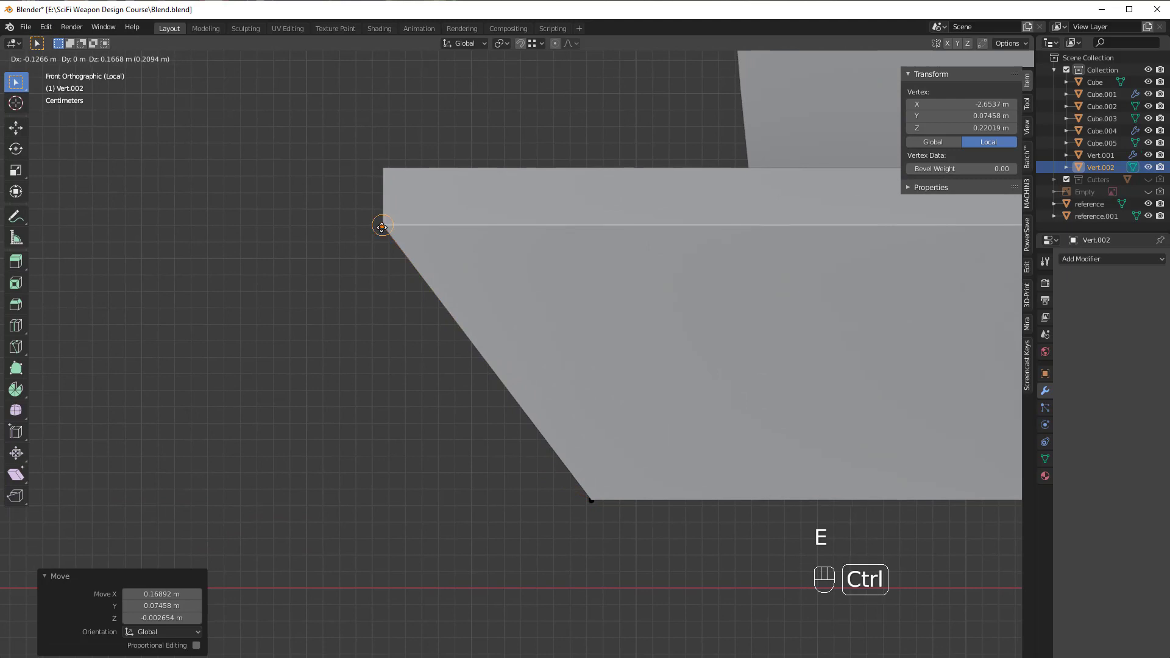
left_click(382, 227)
Step: Extrude the corner vertex straight up about 0.18 m and raise its end by about another 0.17 m
middle_click_drag(385, 143, 372, 411, "shift")
key("e")
middle_click(378, 314)
left_click(387, 114)
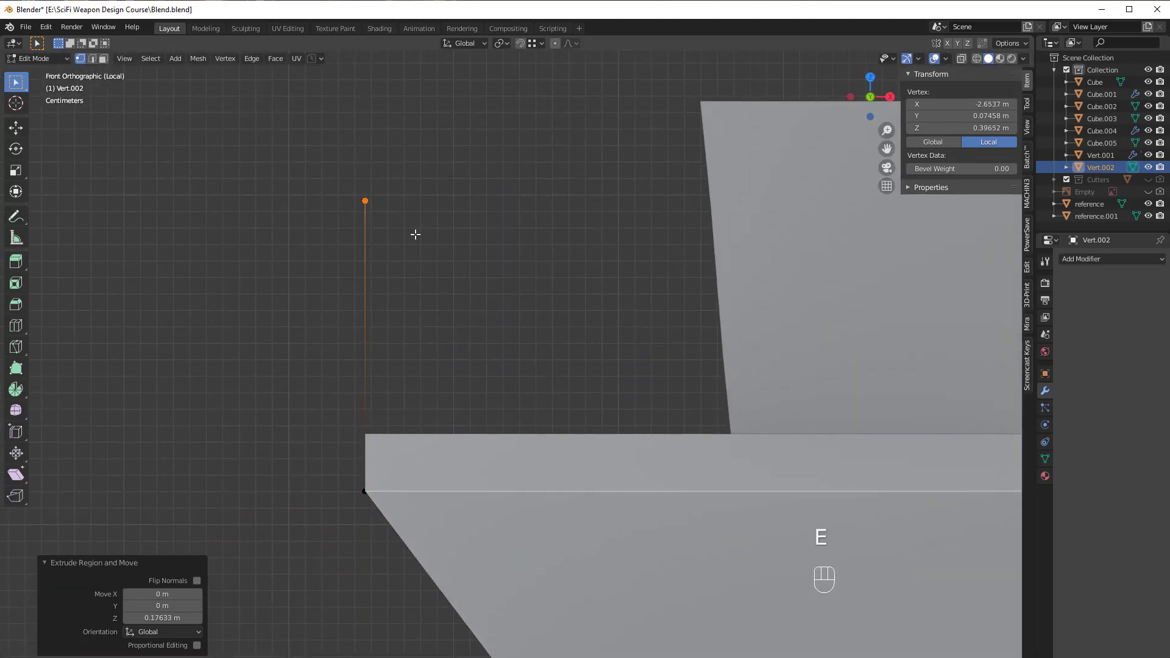
scroll(451, 298, "down", 5)
key("g")
middle_click(515, 362)
left_click(522, 288)
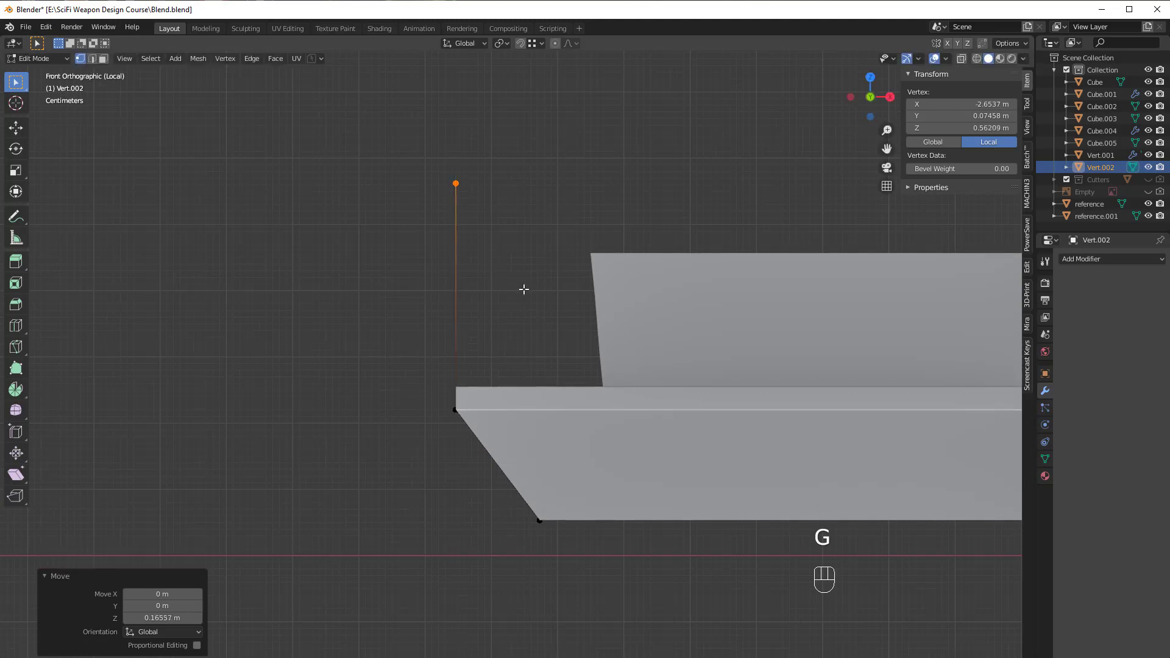
Step: Raise the top vertex of the vertical edge about 0.11 m further along Z
scroll(538, 282, "down", 3)
middle_click_drag(538, 282, 610, 263)
key("KP_1")
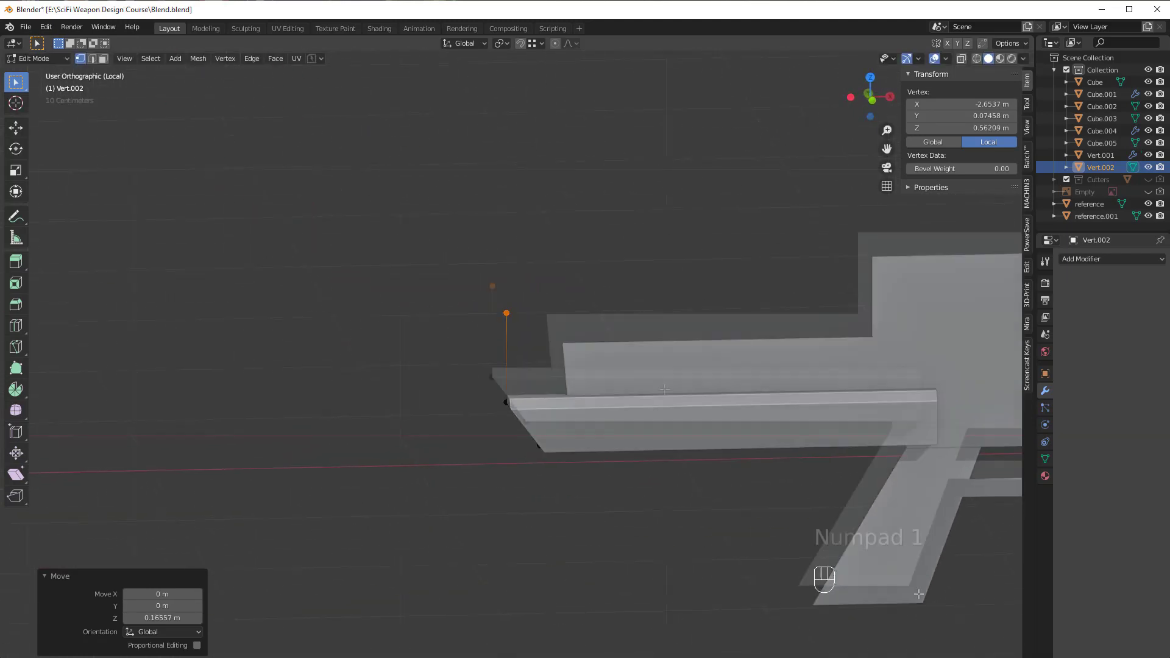
middle_click_drag(680, 224, 610, 293, "shift")
scroll(616, 335, "down", 2)
scroll(621, 339, "up", 2)
key("g")
key("z")
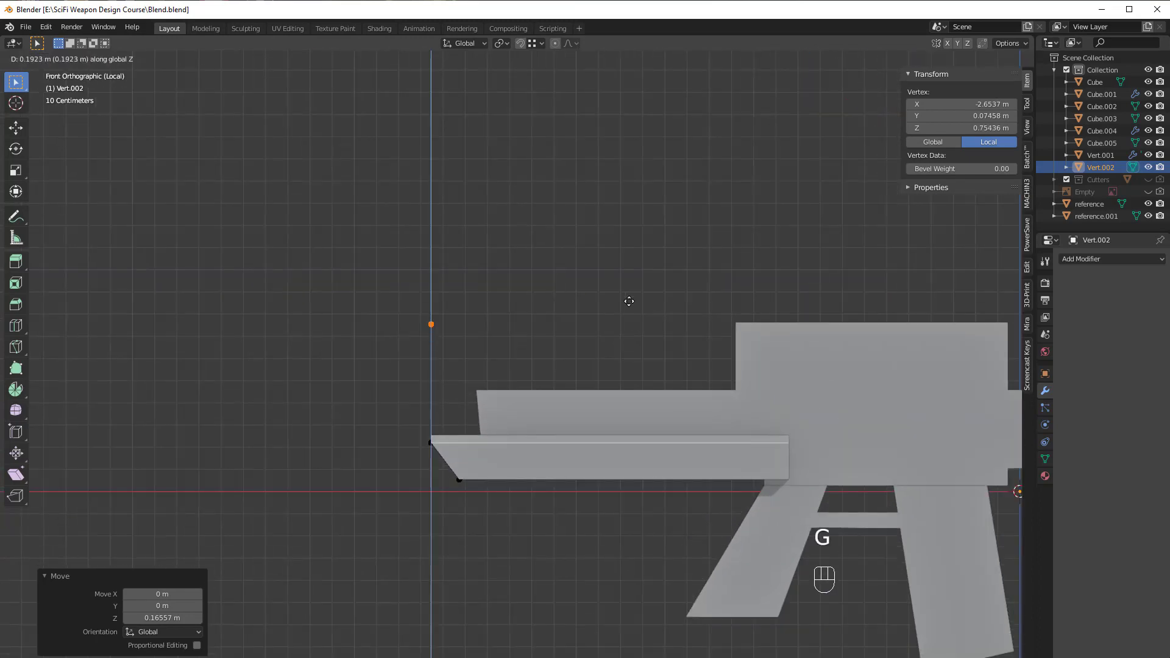
left_click(647, 322)
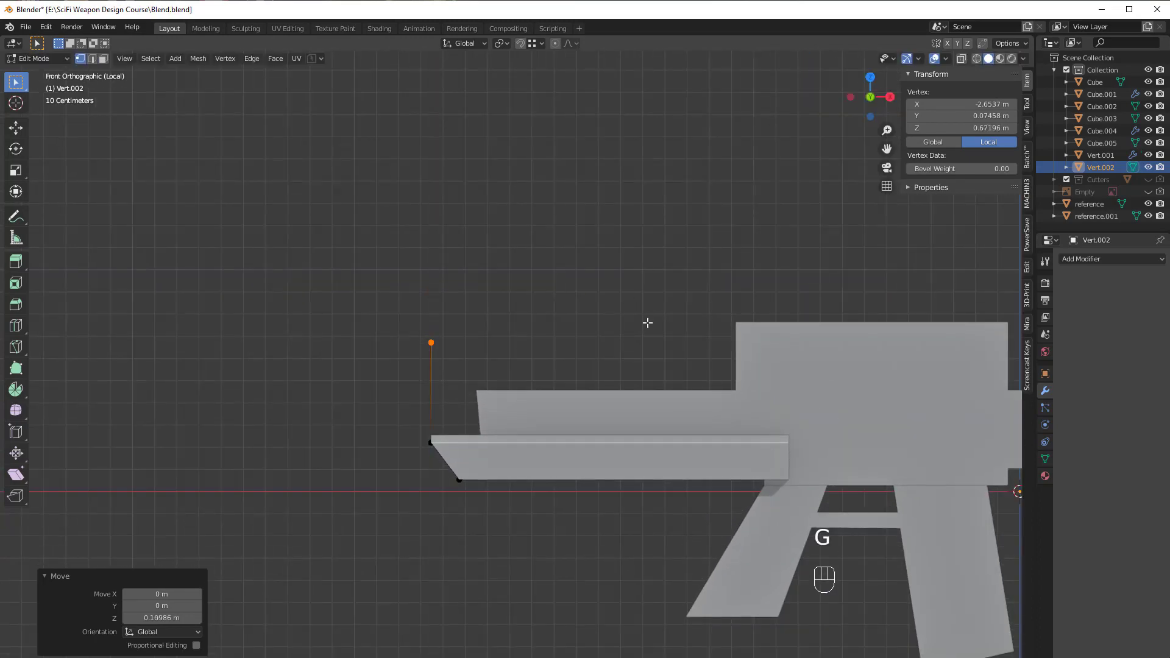
Step: Extrude the whole edge profile about 0.09 m rearward along X to form the butt plate faces
scroll(610, 377, "up", 2)
key("a")
key("e")
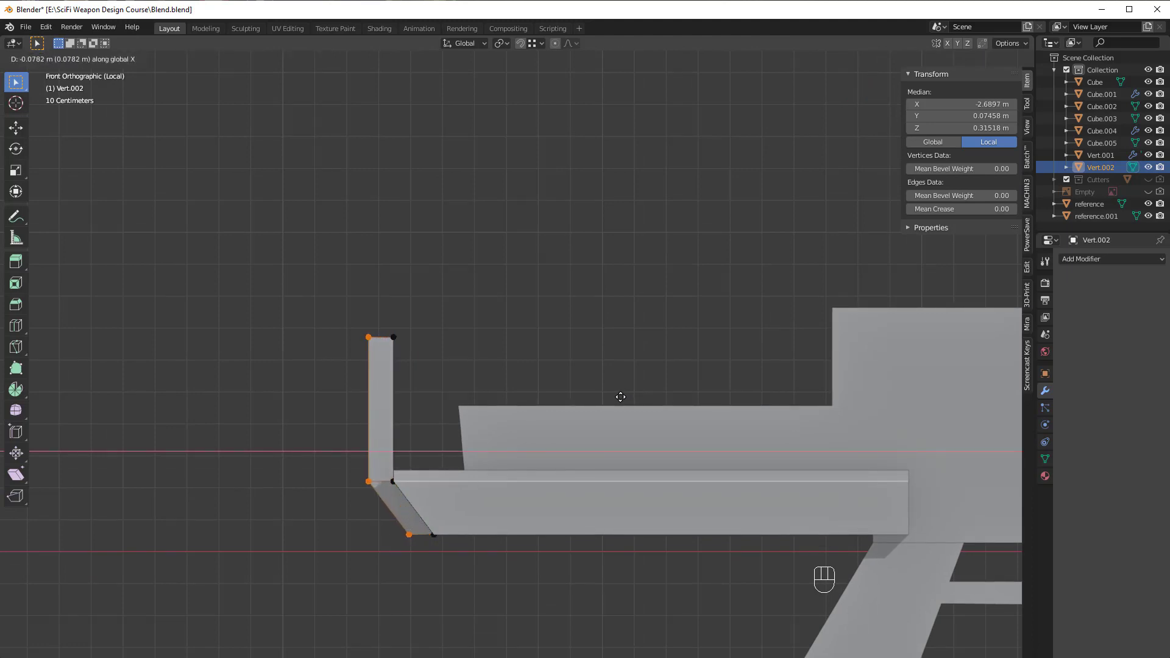
left_click(616, 397)
Step: Extrude the butt plate's top edge upward about 0.084 m along Z
middle_click_drag(575, 437, 419, 479)
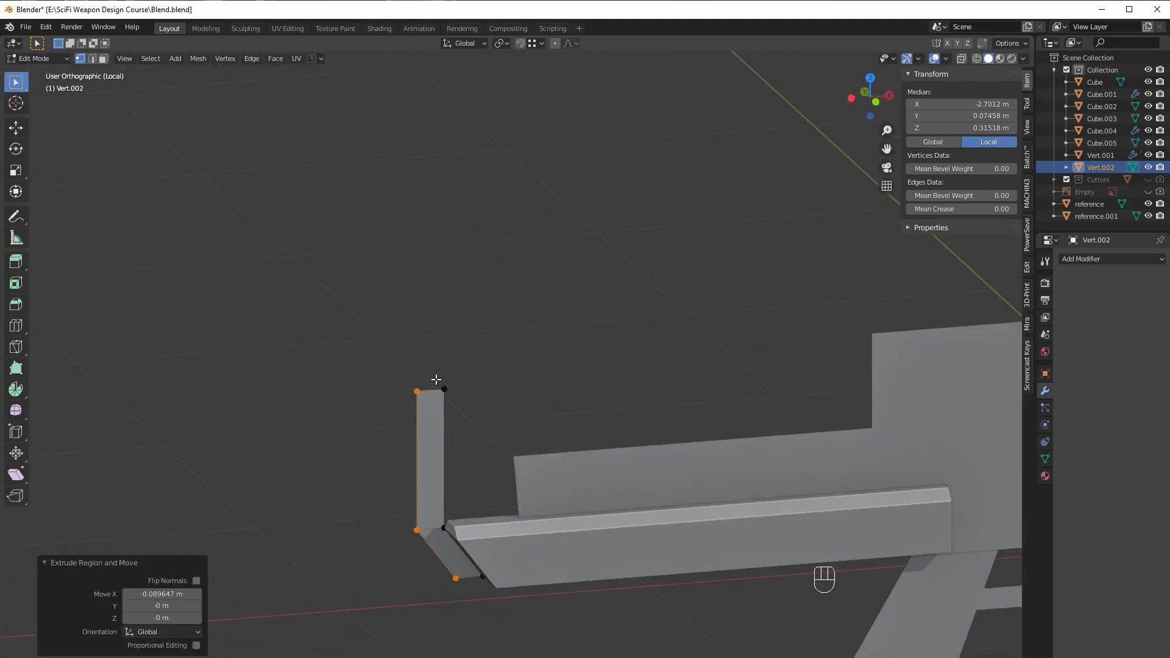
middle_click_drag(436, 379, 412, 334)
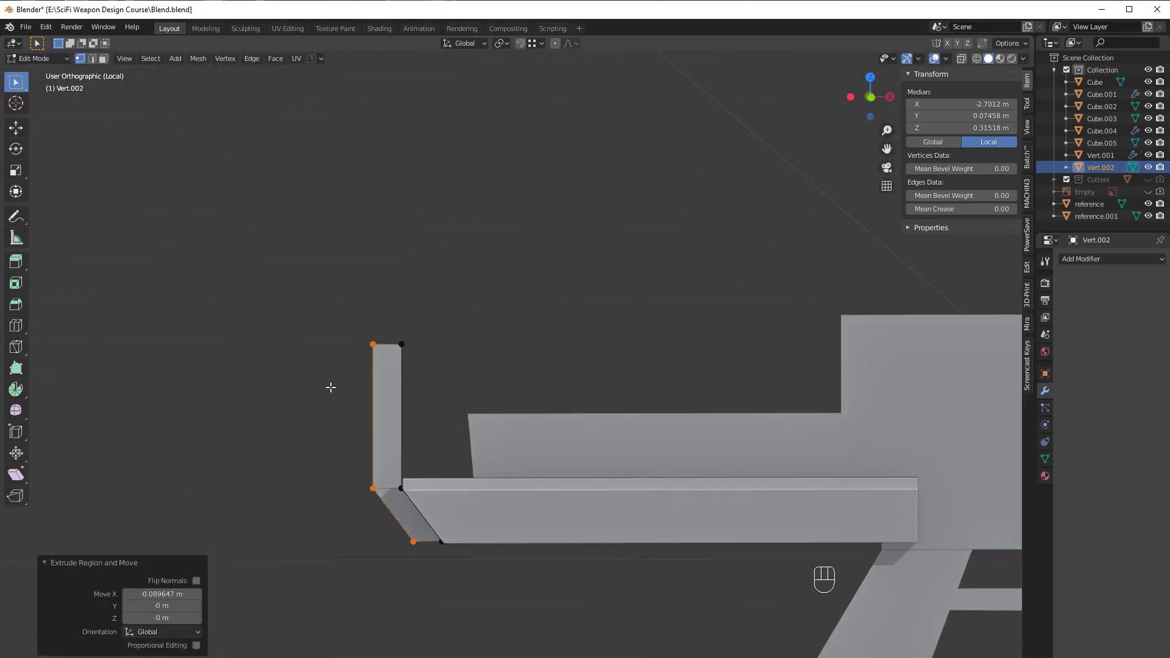
key("KP_1")
scroll(384, 411, "up", 3)
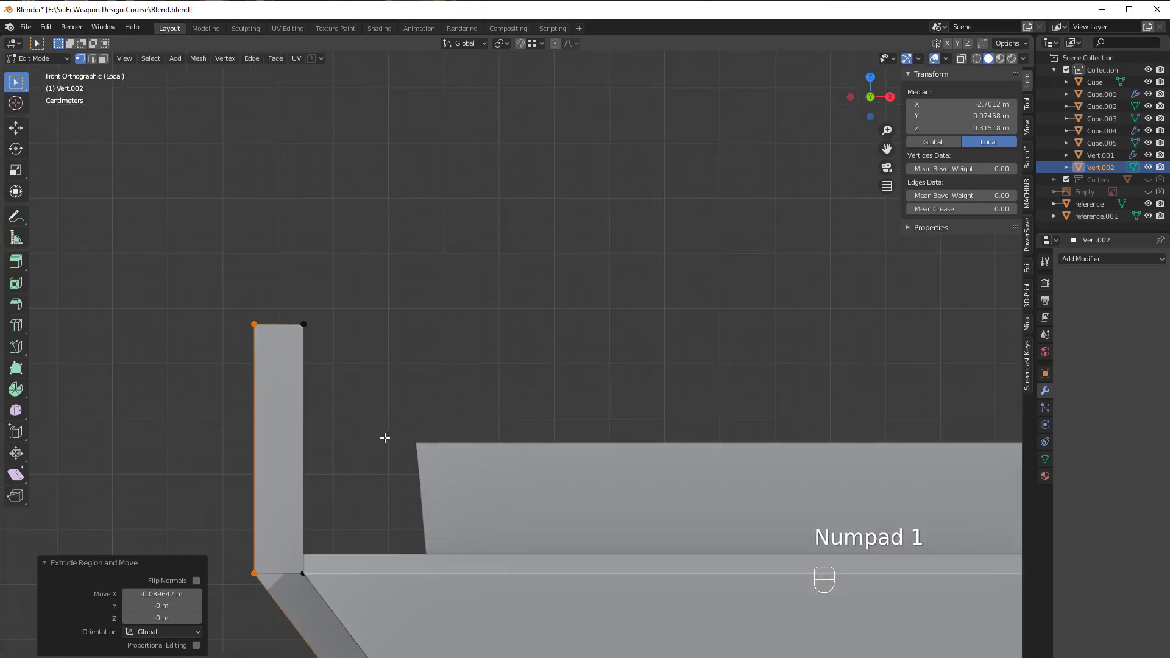
middle_click_drag(385, 437, 404, 382, "shift")
left_click(384, 367)
scroll(434, 391, "down", 3)
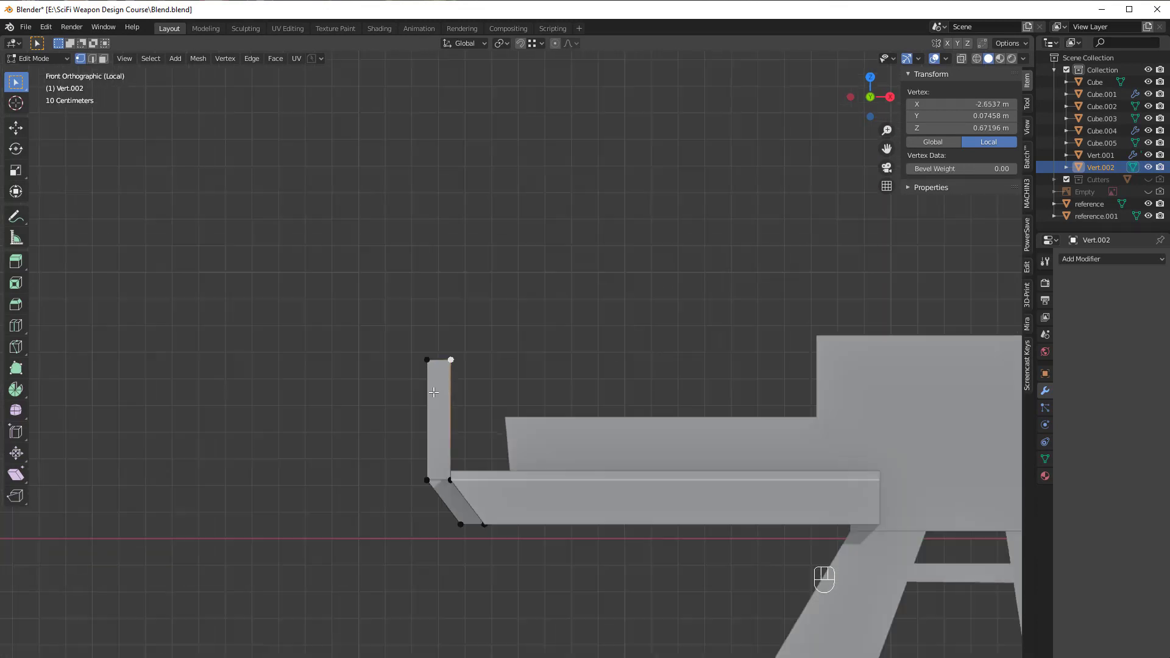
scroll(475, 404, "up", 2)
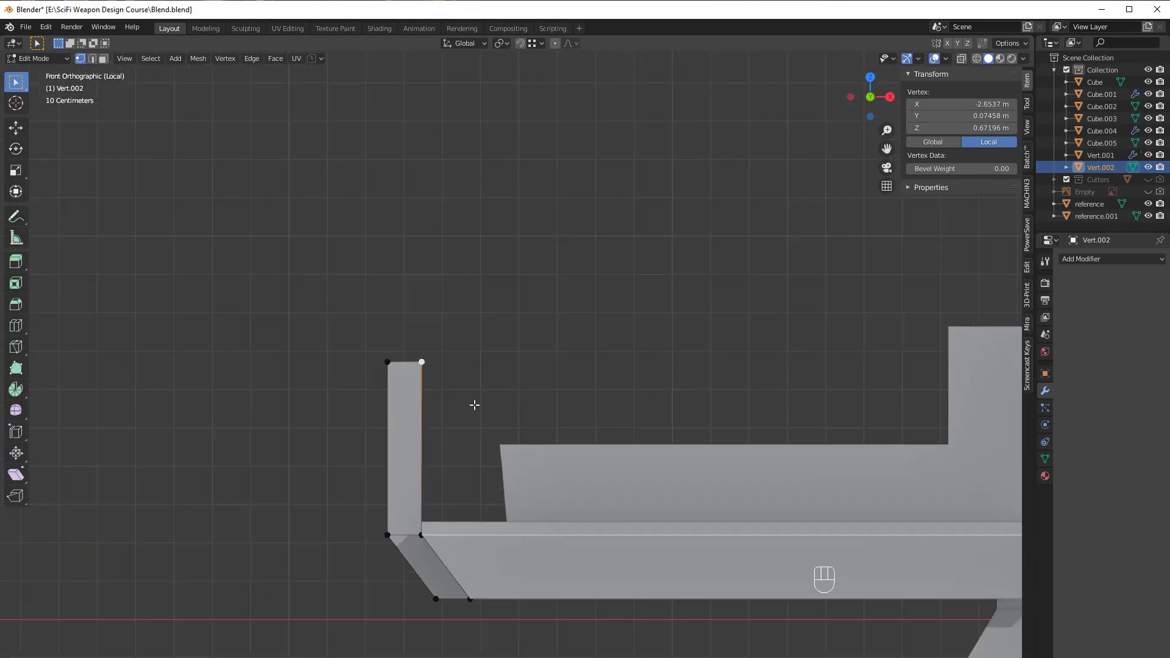
left_click(387, 367, "shift")
key("e")
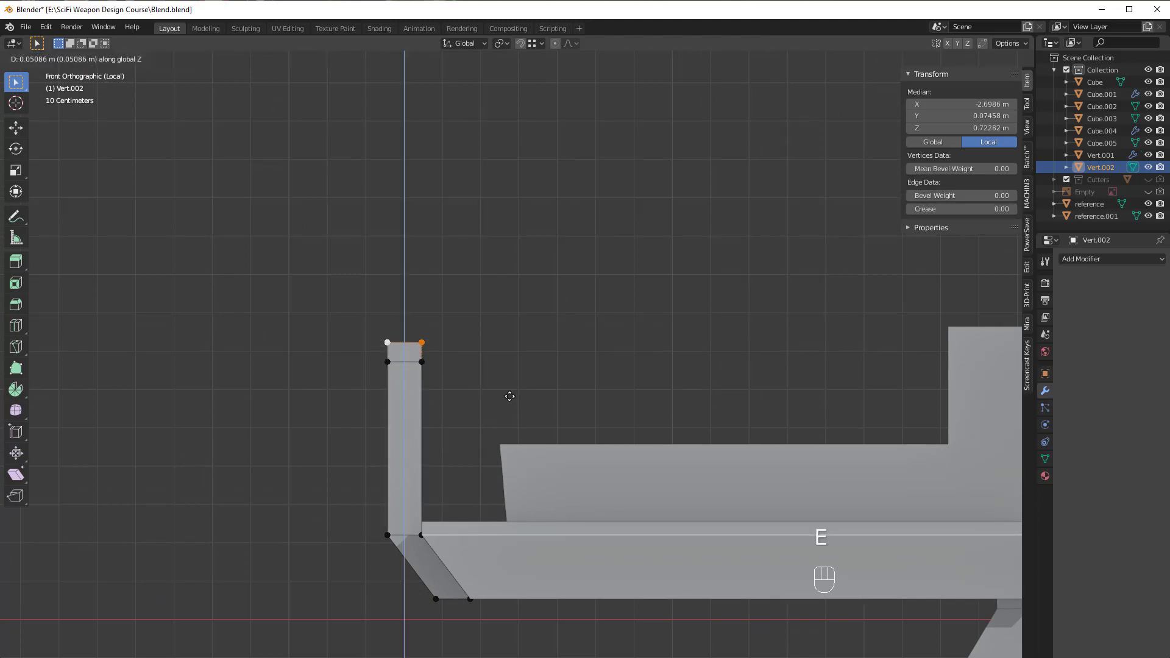
left_click(512, 383)
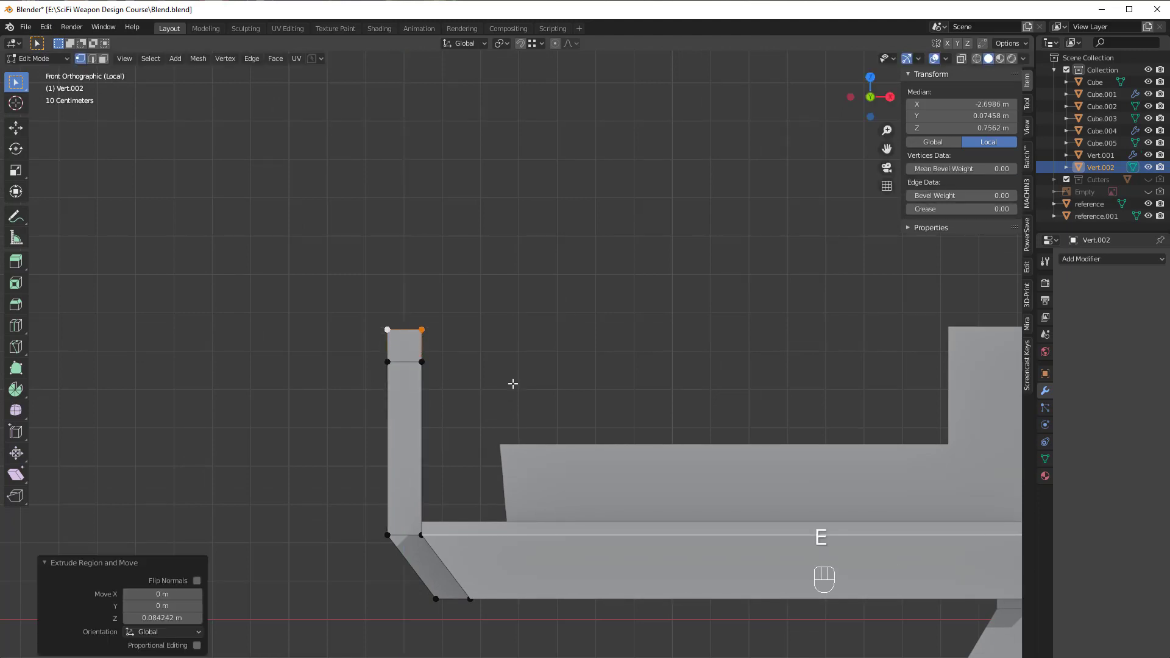
Step: Extrude the front edge of the butt plate's top section about 0.99 m along X toward the rifle body
left_click(425, 331)
left_click(424, 363, "shift")
key("e")
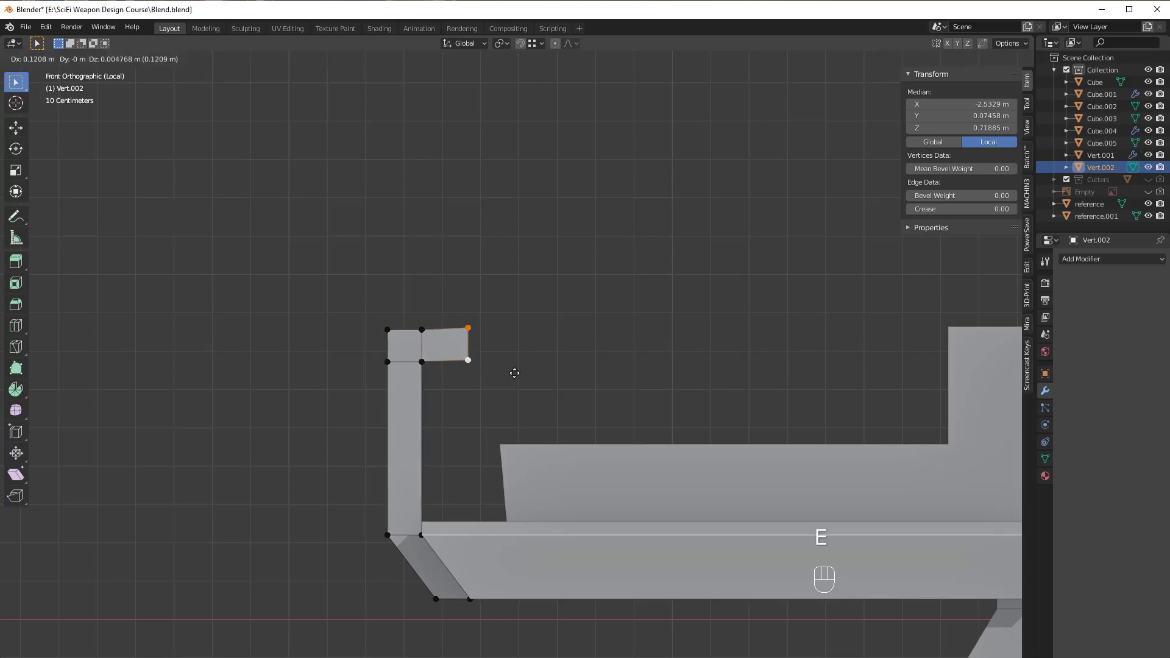
left_click(848, 386)
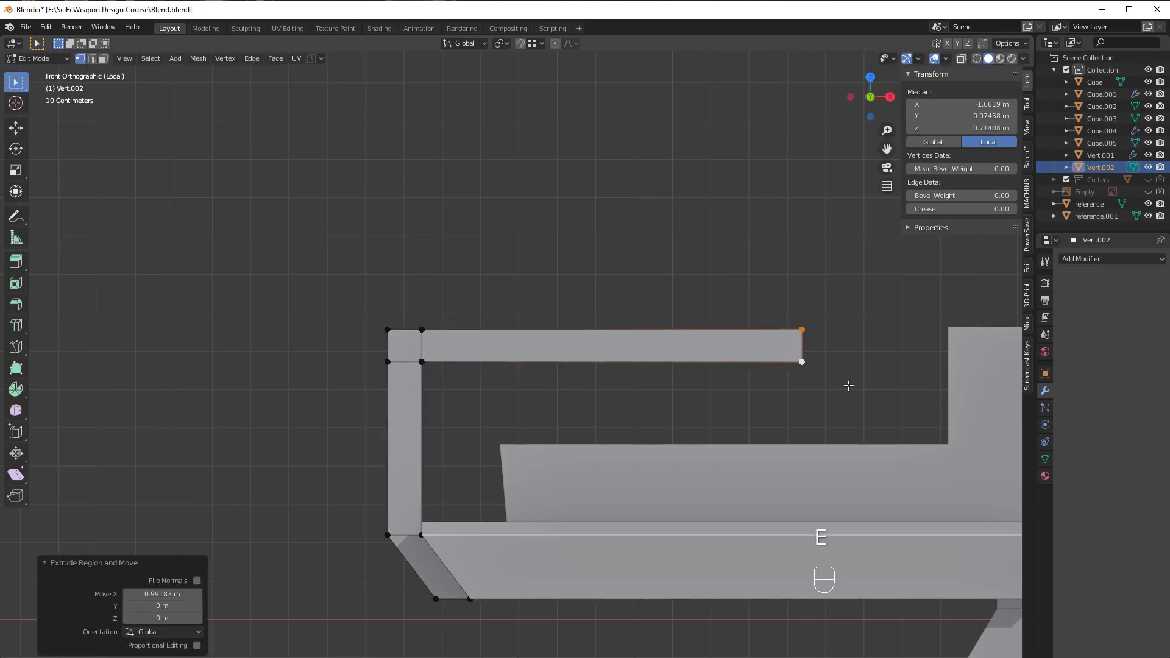
Step: Return to object mode and check the stock frame's outline against the rifle, leaving everything deselected
middle_click_drag(840, 382, 409, 295, "shift")
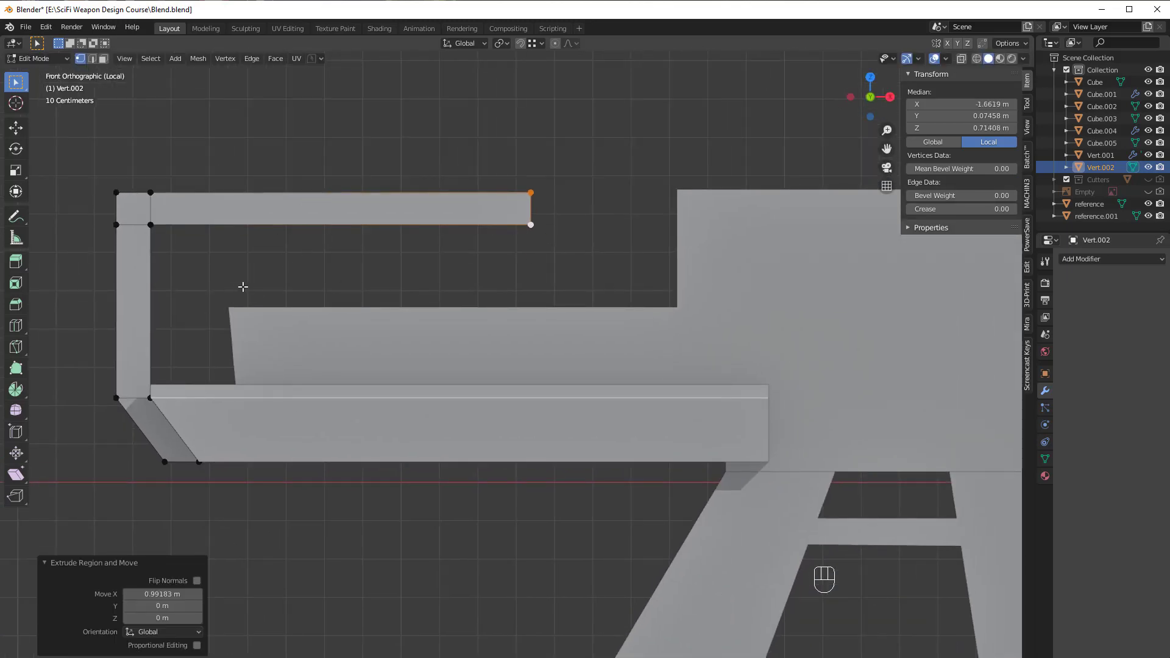
scroll(242, 286, "down", 3)
key("Tab")
key("alt+a")
scroll(473, 360, "down", 3)
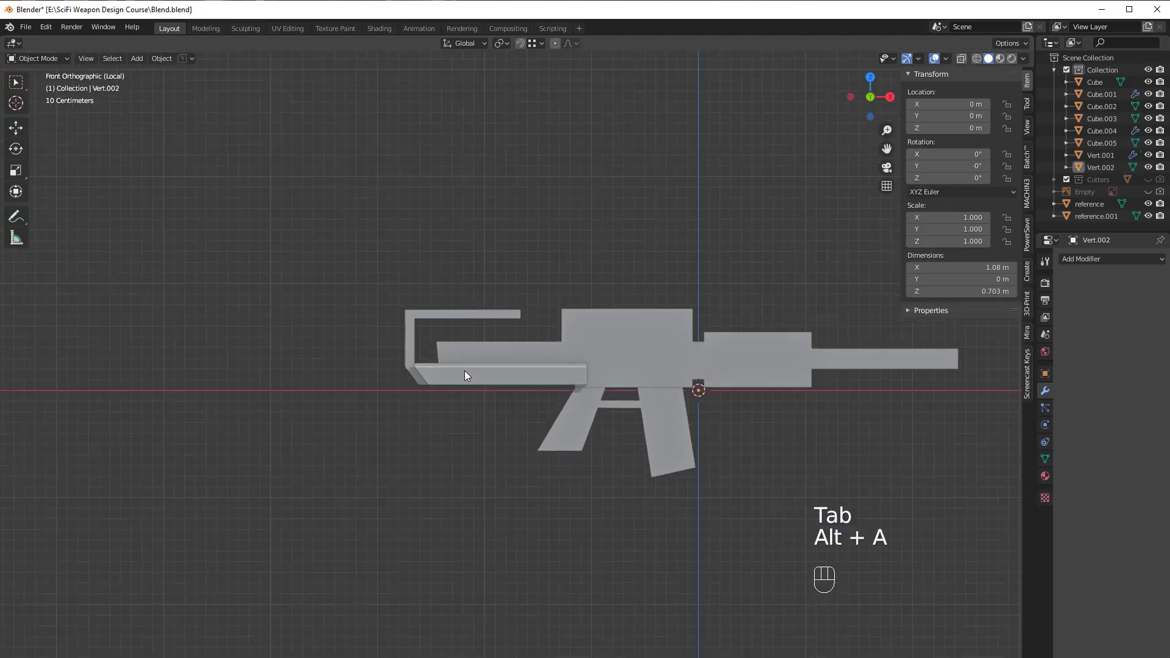
scroll(464, 376, "up", 4)
left_click(491, 269)
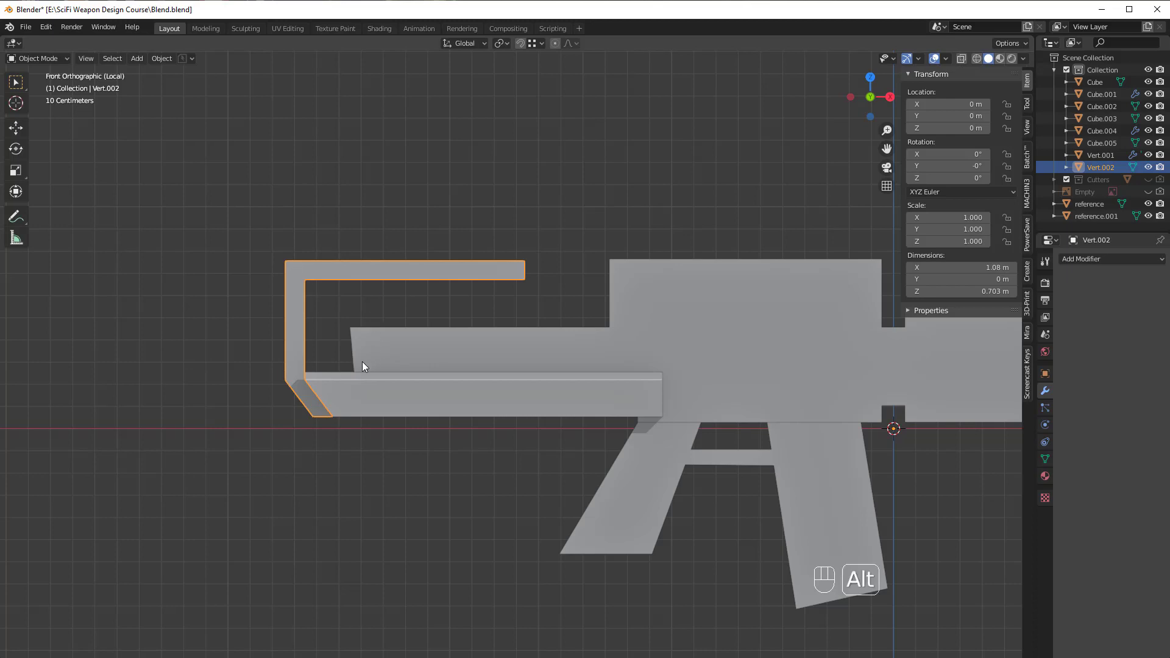
key("alt+a")
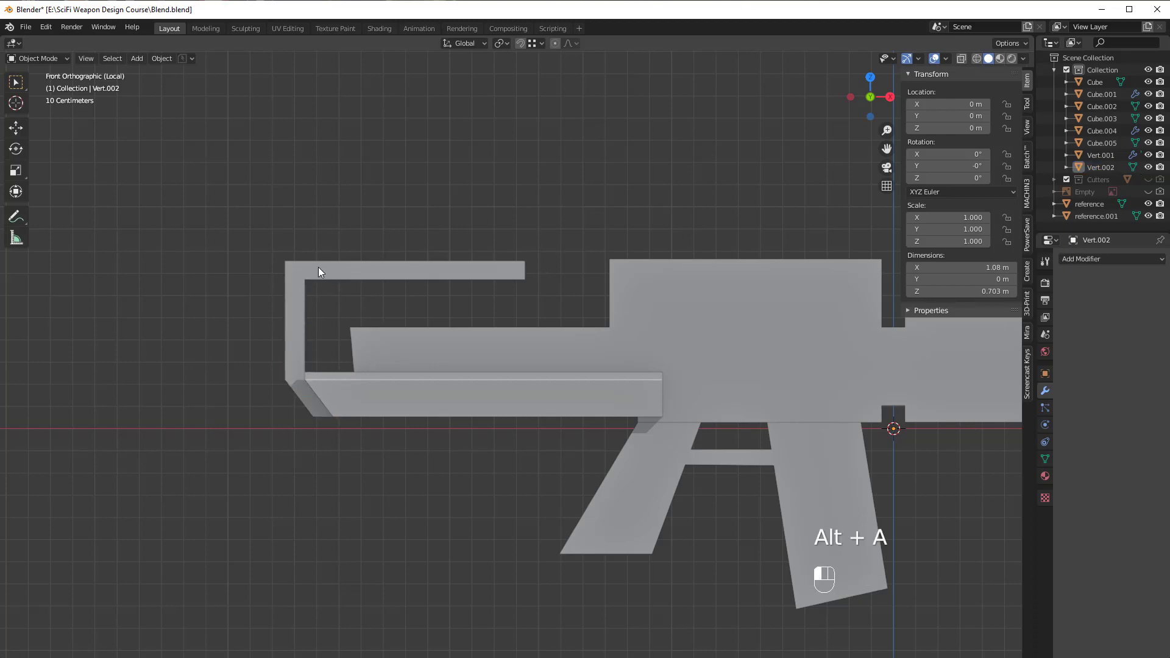
left_click(318, 268)
key("alt+a")
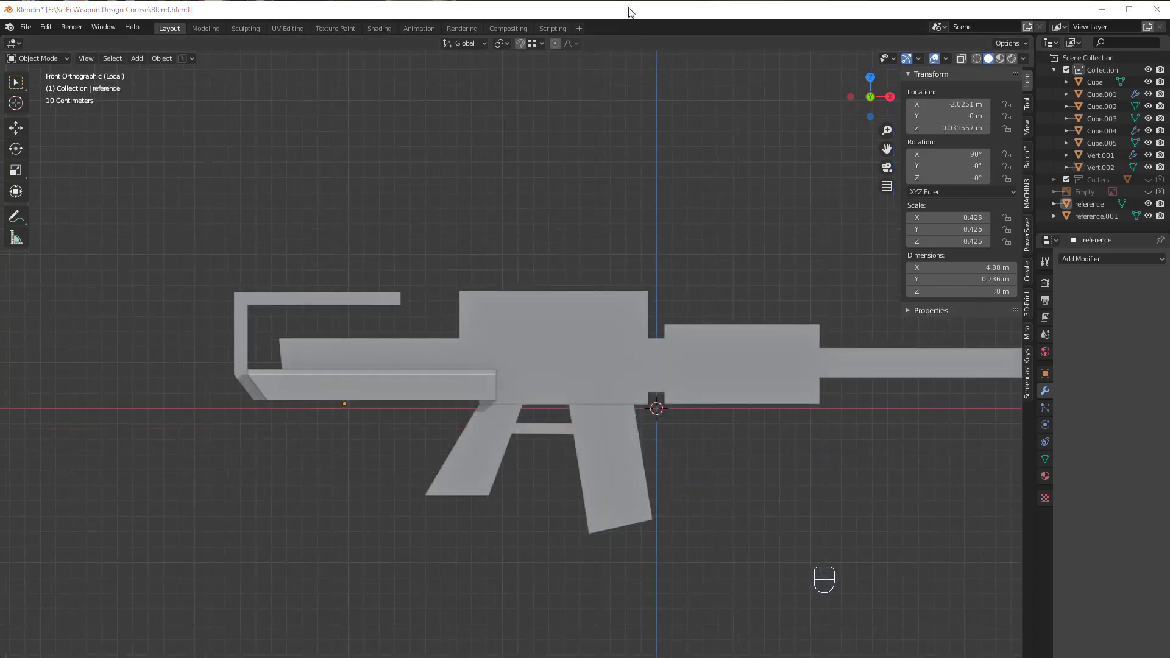
Step: Edit the body silhouette and fill a triangular face from its rear section's top edge to the receiver's upper rear corner
scroll(408, 421, "up", 3)
left_click(459, 320)
key("Tab")
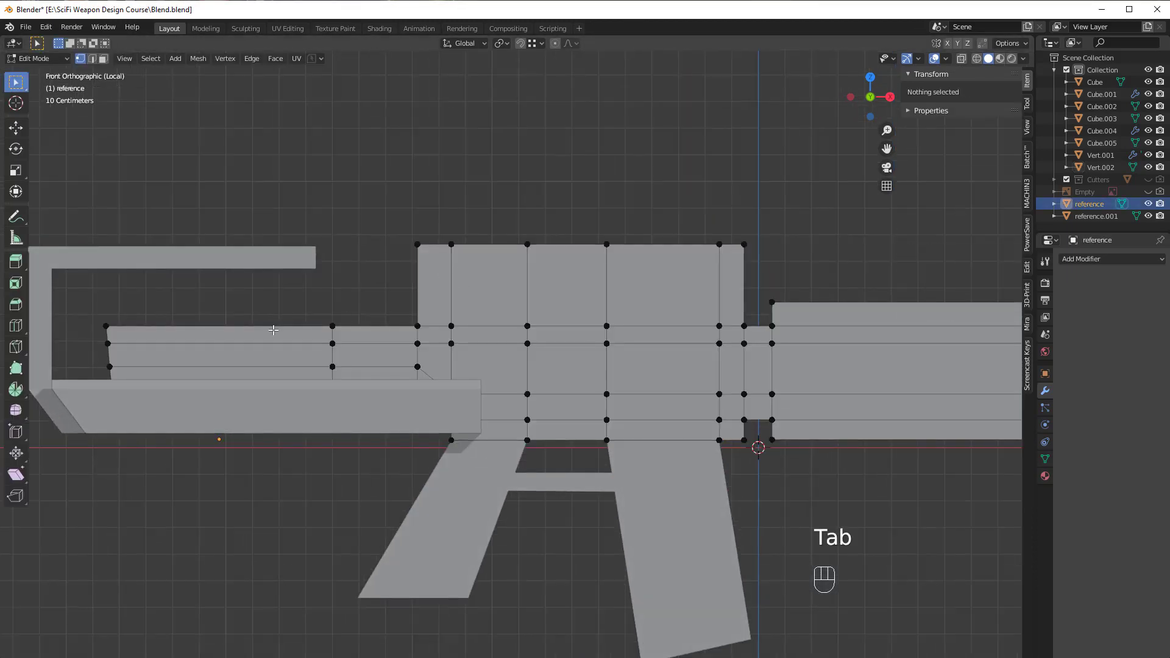
middle_click_drag(308, 321, 462, 367, "shift")
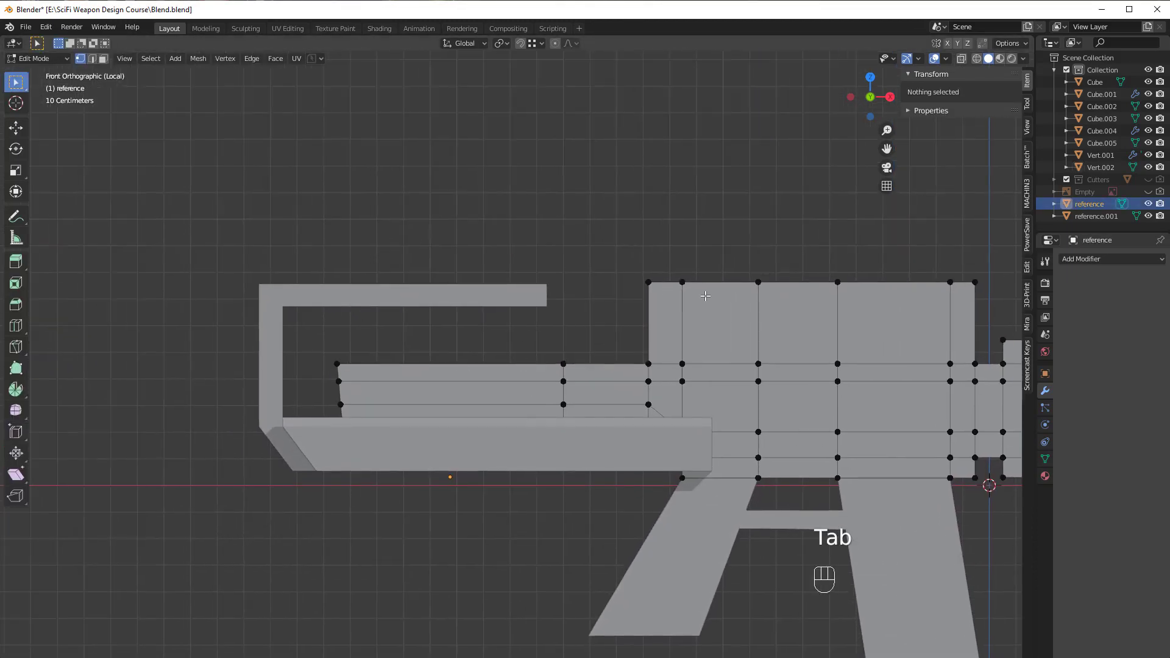
left_click(337, 363)
left_click(563, 363, "shift")
left_click(648, 361, "shift")
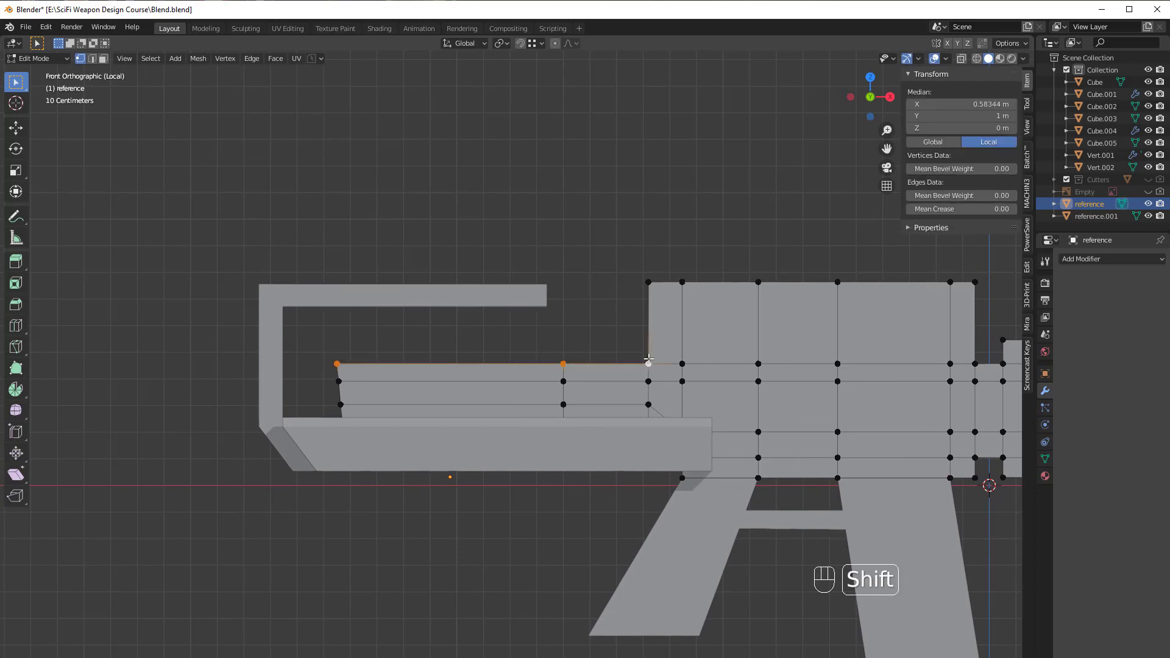
left_click(655, 286, "shift")
key("f")
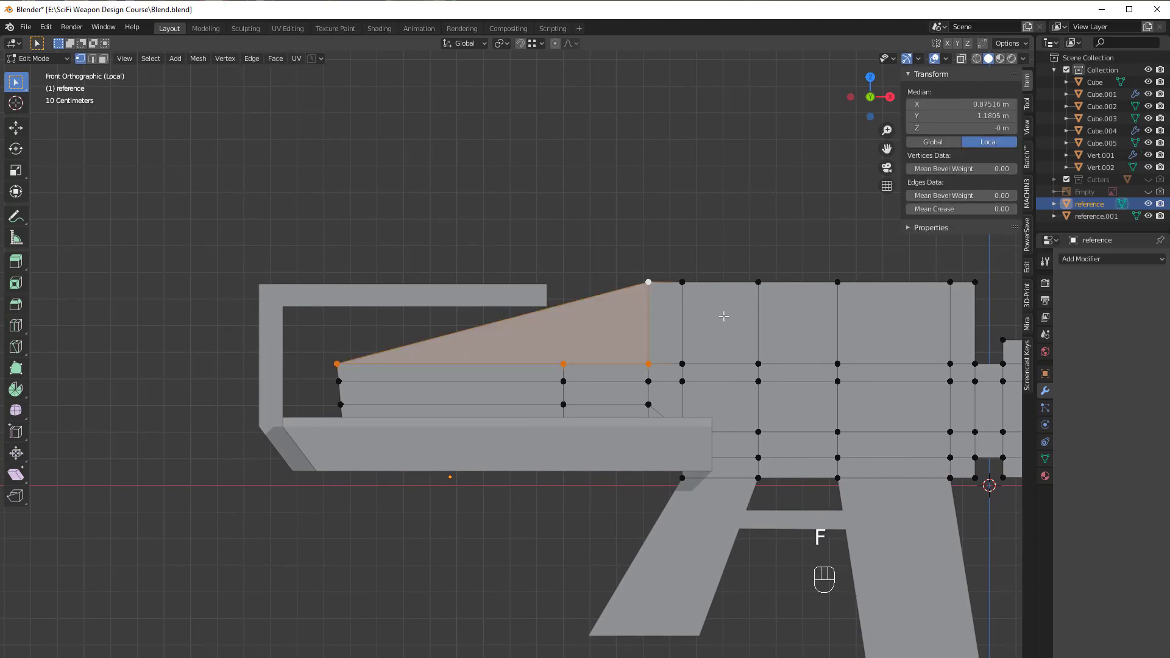
Step: Knife-cut the triangular face vertically from the middle vertex of its base up to the sloped top edge, and deselect everything
key("alt+a")
scroll(724, 317, "down", 3)
scroll(601, 386, "up", 5)
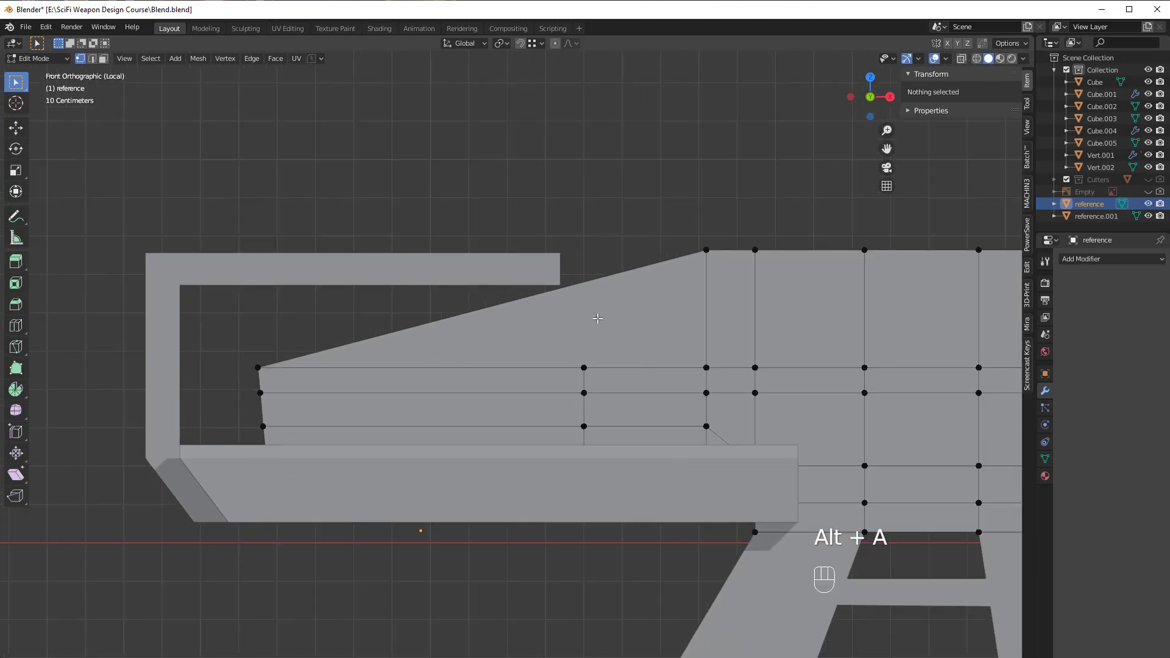
scroll(603, 342, "up", 3)
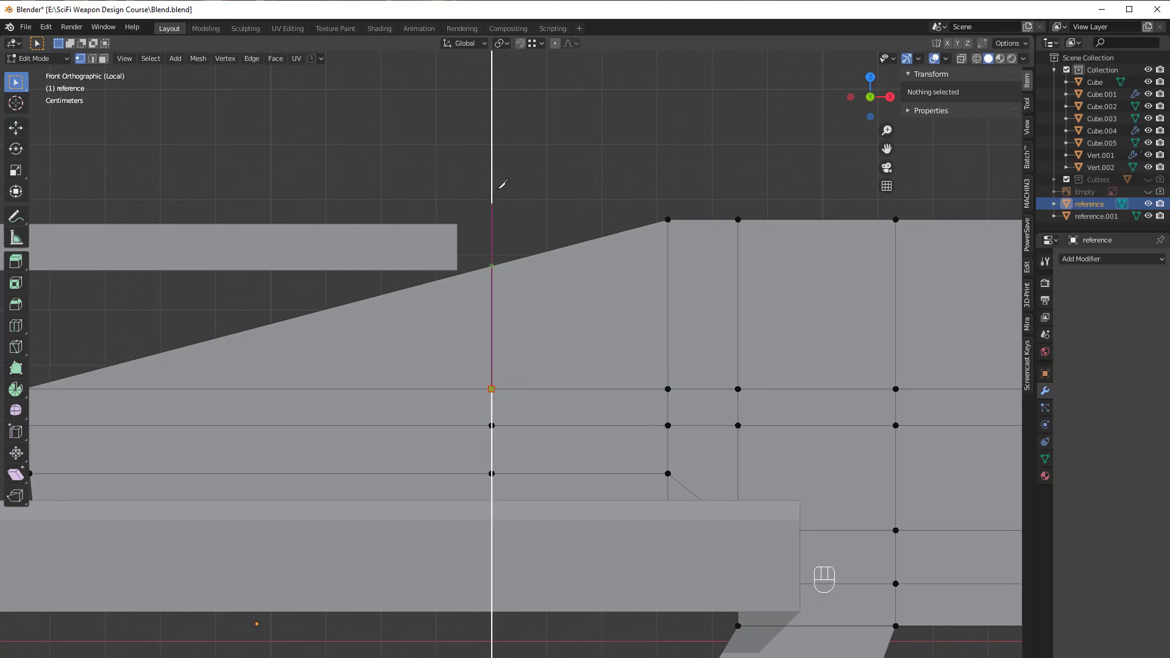
key("Return")
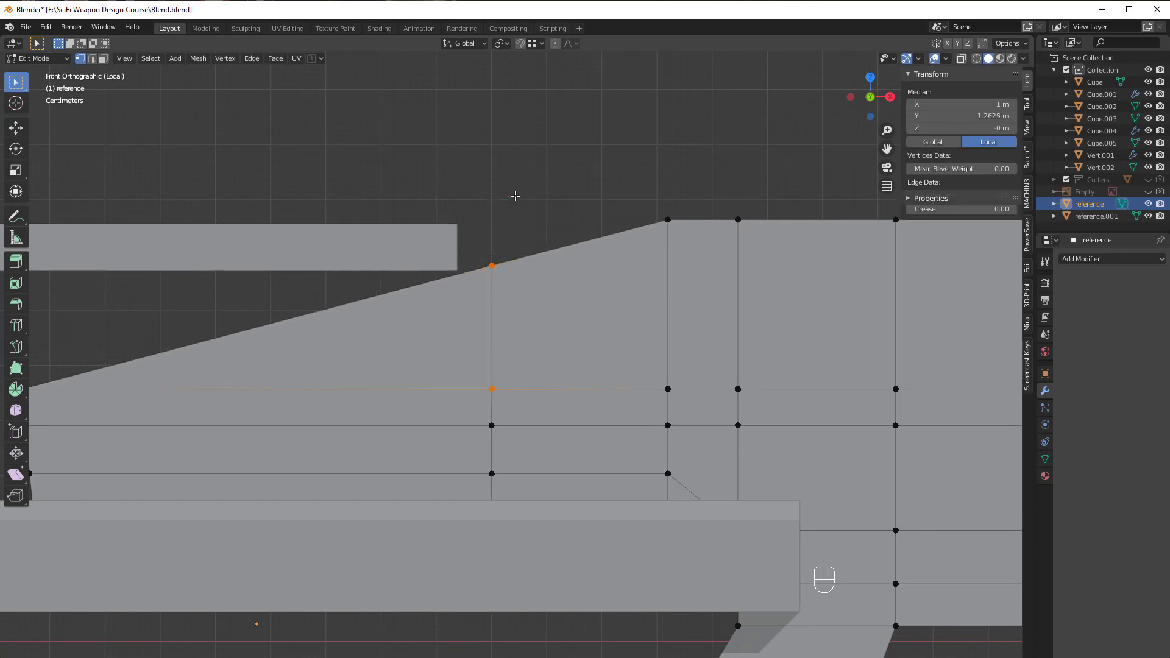
scroll(524, 213, "down", 3)
scroll(548, 323, "up", 3)
key("alt+a")
middle_click_drag(296, 368, 414, 334, "shift")
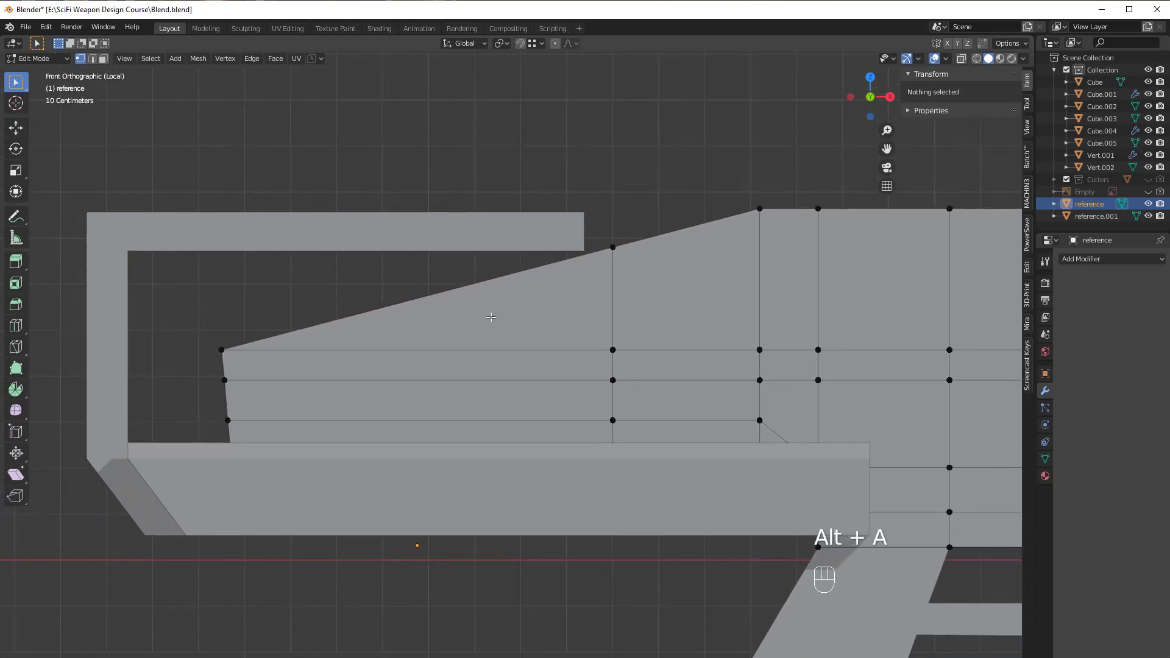
scroll(459, 327, "up", 2)
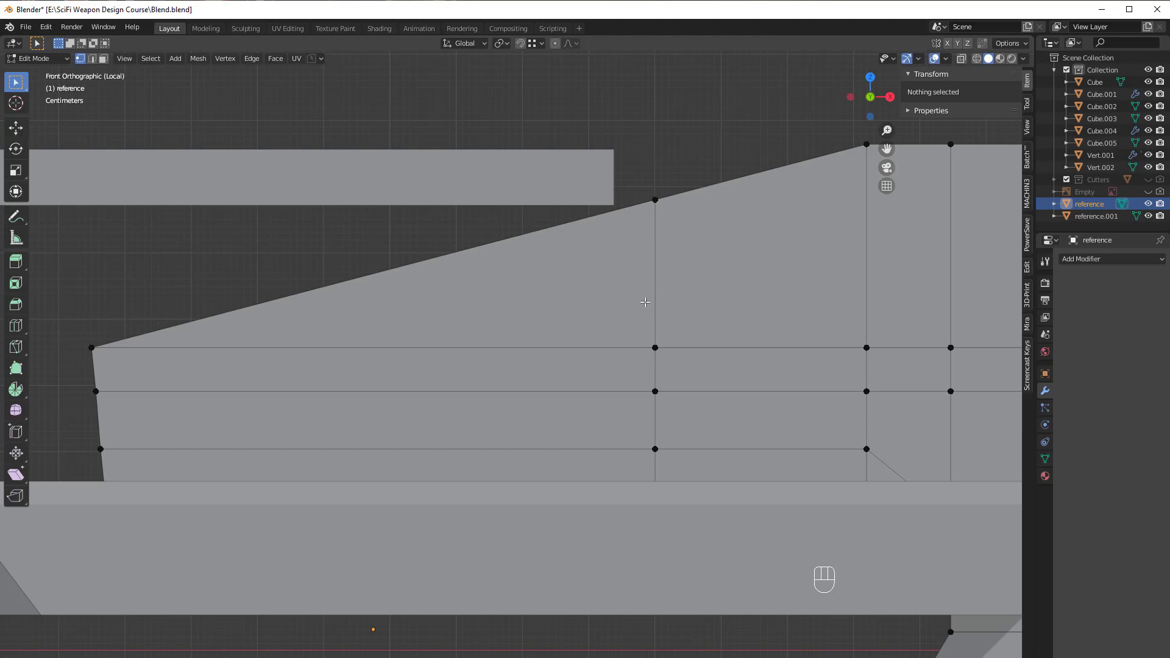
scroll(644, 302, "down", 4)
scroll(595, 343, "up", 1)
key("ctrl+z")
key("ctrl+z")
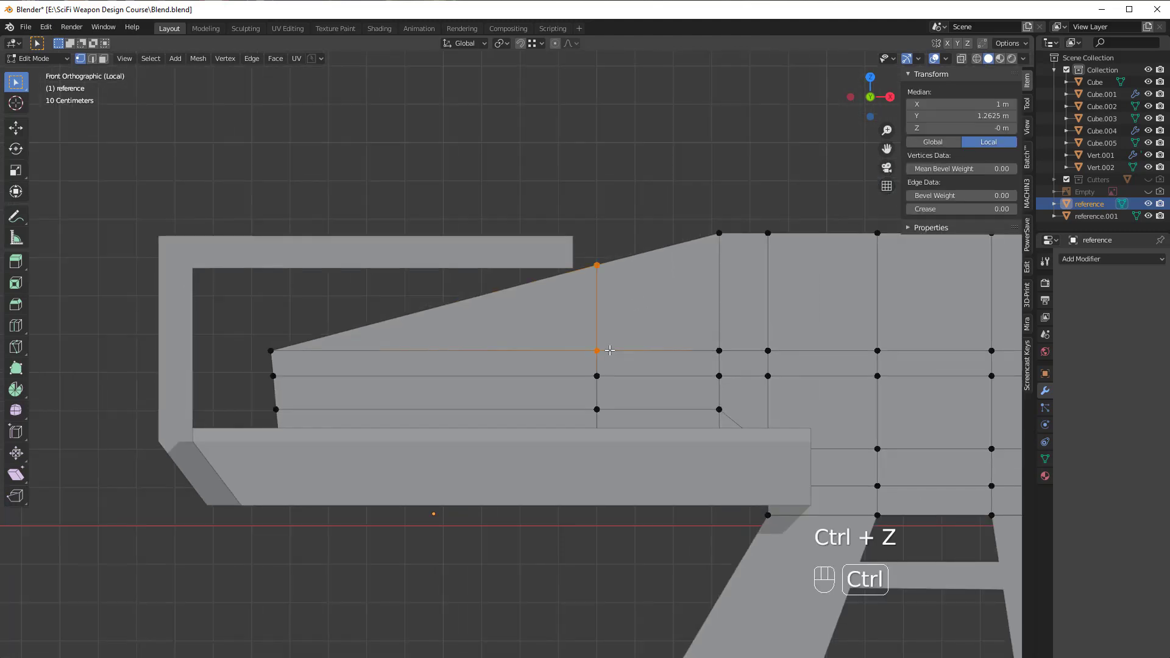
key("ctrl+shift+z")
key("ctrl+z")
key("ctrl+shift+z")
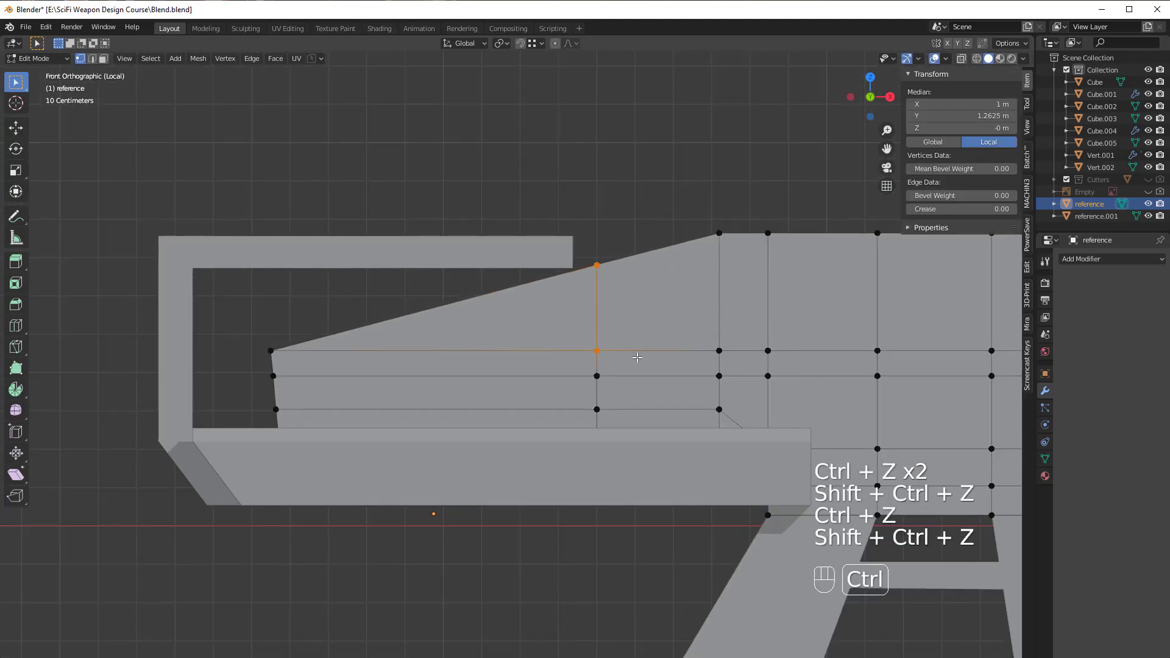
Step: Return to object mode and check the body silhouette against the stock frame from an angle and from the front, with everything deselected
key("alt+a")
scroll(622, 363, "down", 4)
key("Tab")
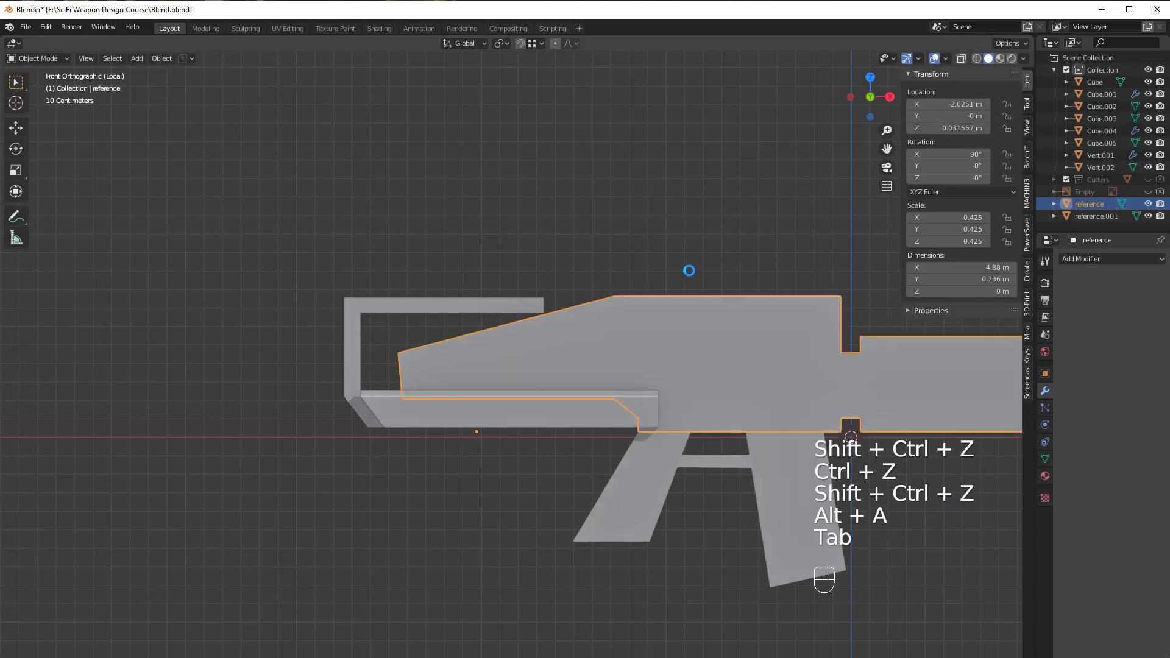
key("alt+a")
middle_click_drag(688, 271, 757, 322)
scroll(756, 323, "up", 2)
key("alt+a")
middle_click_drag(711, 353, 650, 339)
middle_click_drag(716, 355, 571, 327, "shift")
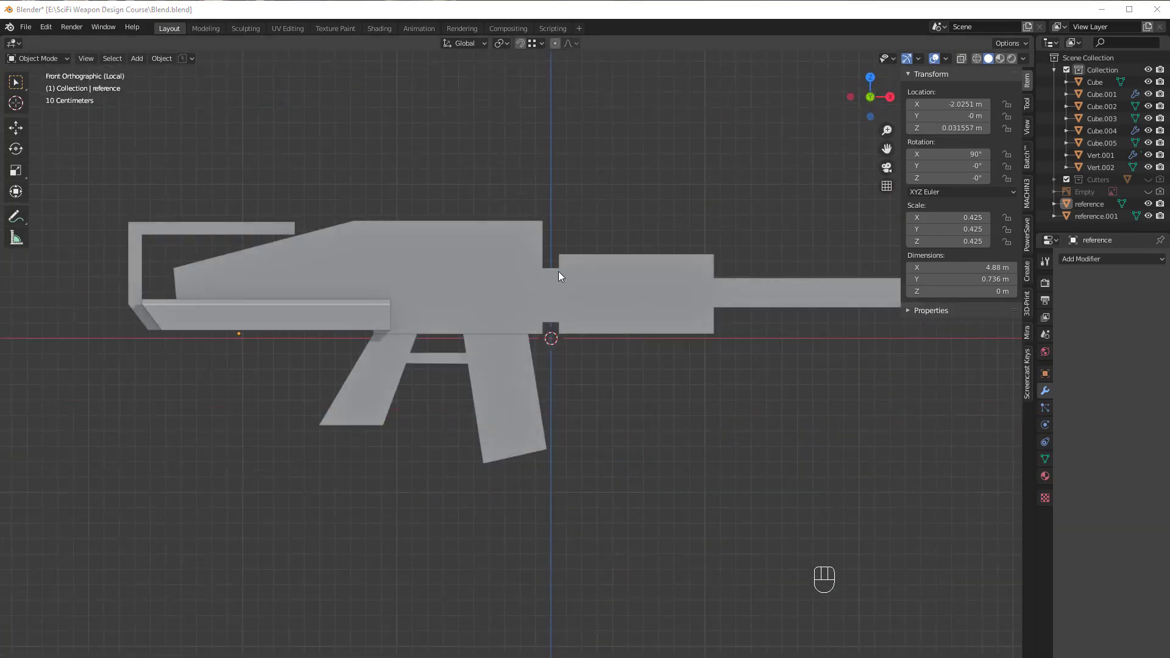
Step: Delete all faces of the body silhouette ahead of the receiver: the narrow connector, the handguard and the barrel
left_click(669, 11)
scroll(556, 291, "up", 1)
scroll(557, 297, "up", 1)
middle_click_drag(557, 296, 250, 269, "shift")
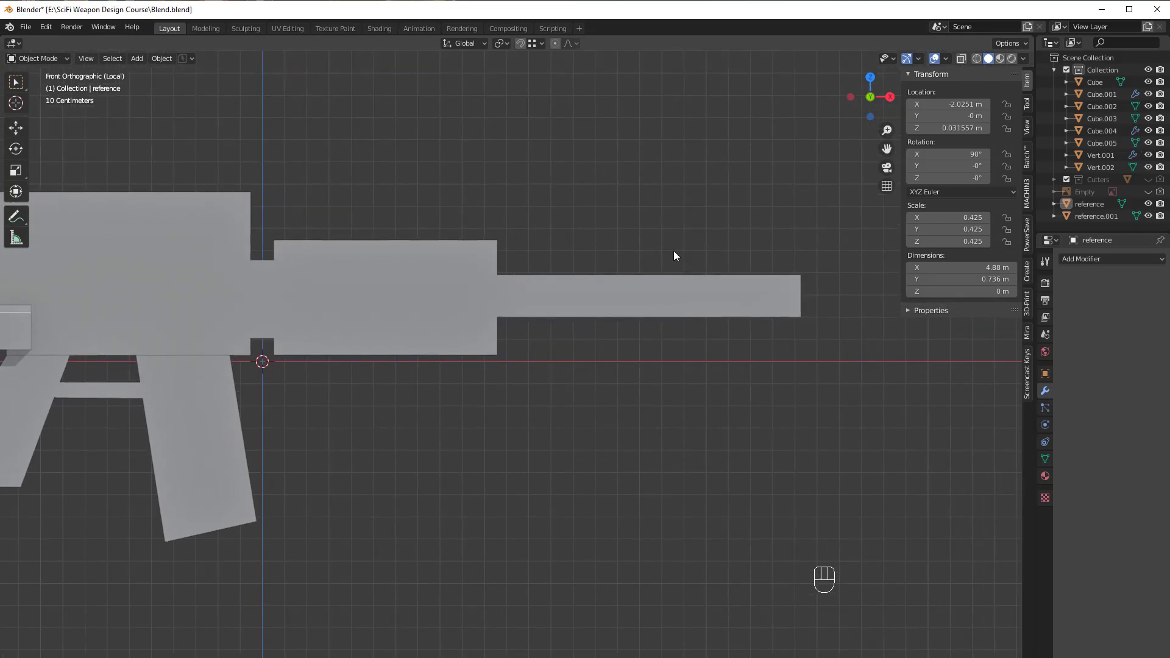
left_click(349, 309)
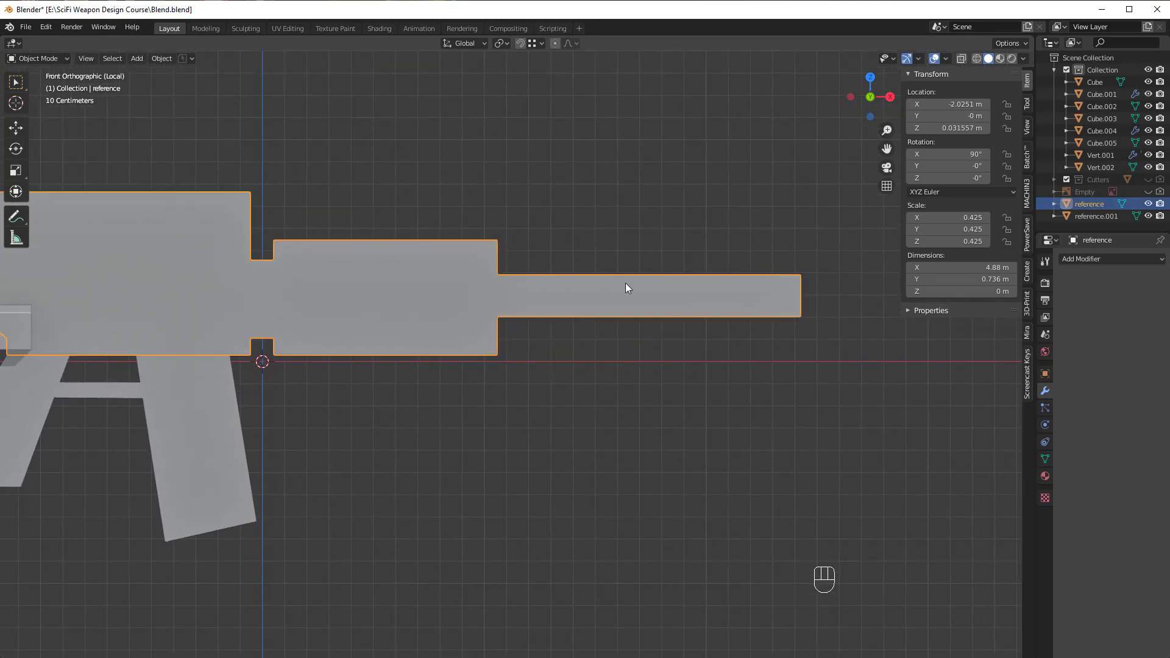
key("Tab")
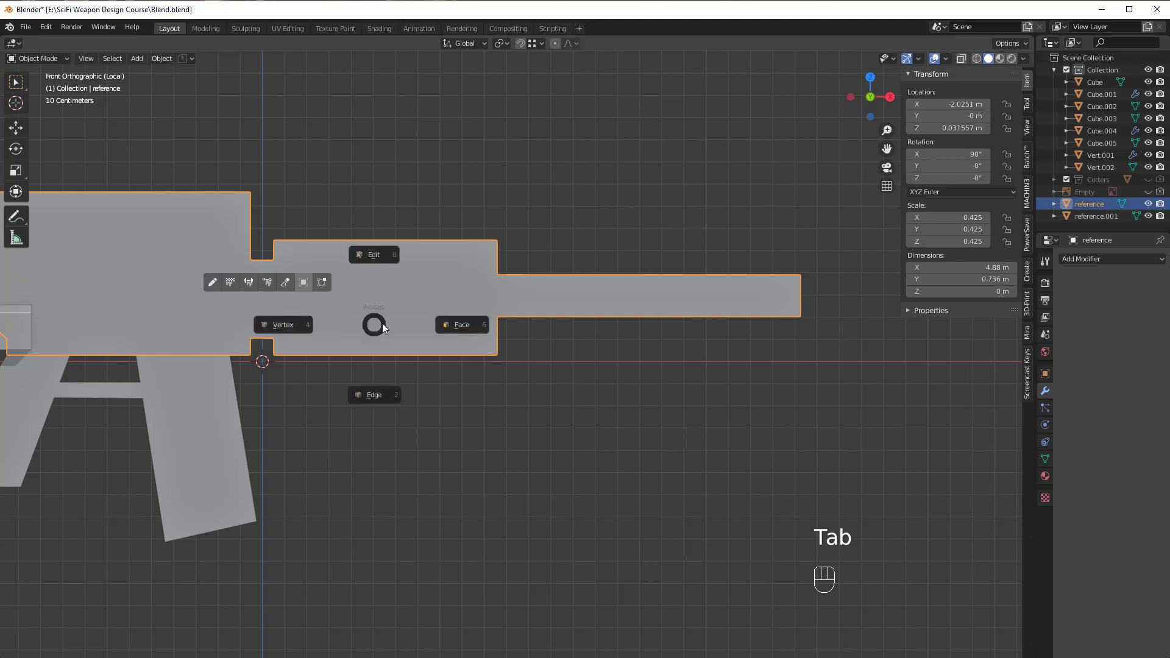
left_click(464, 328)
key("c")
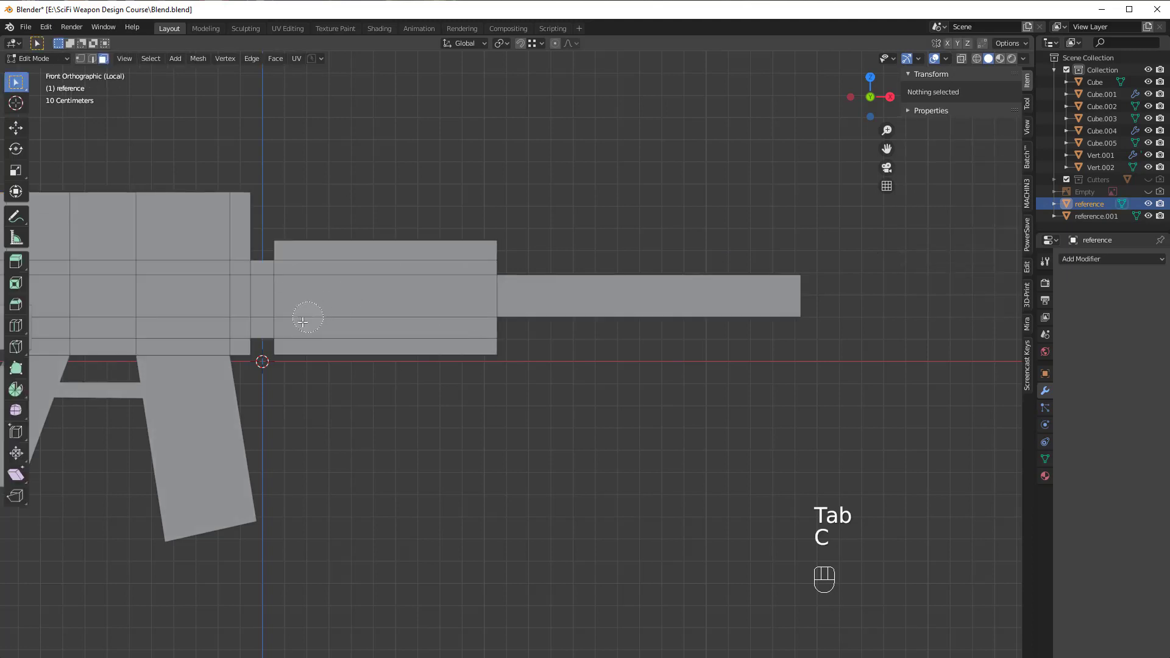
mouse_move(309, 317)
left_mouse_down()
mouse_move(295, 329)
mouse_move(332, 255)
mouse_move(580, 330)
left_mouse_up()
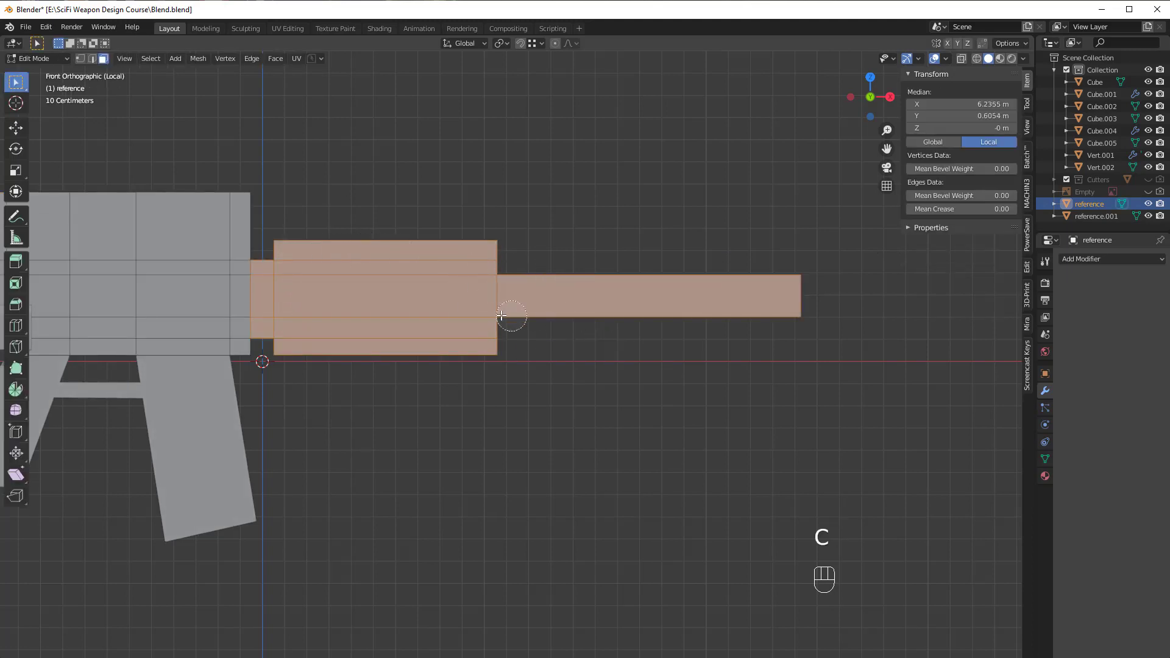
middle_click_drag(527, 283, 609, 309, "shift")
key("x")
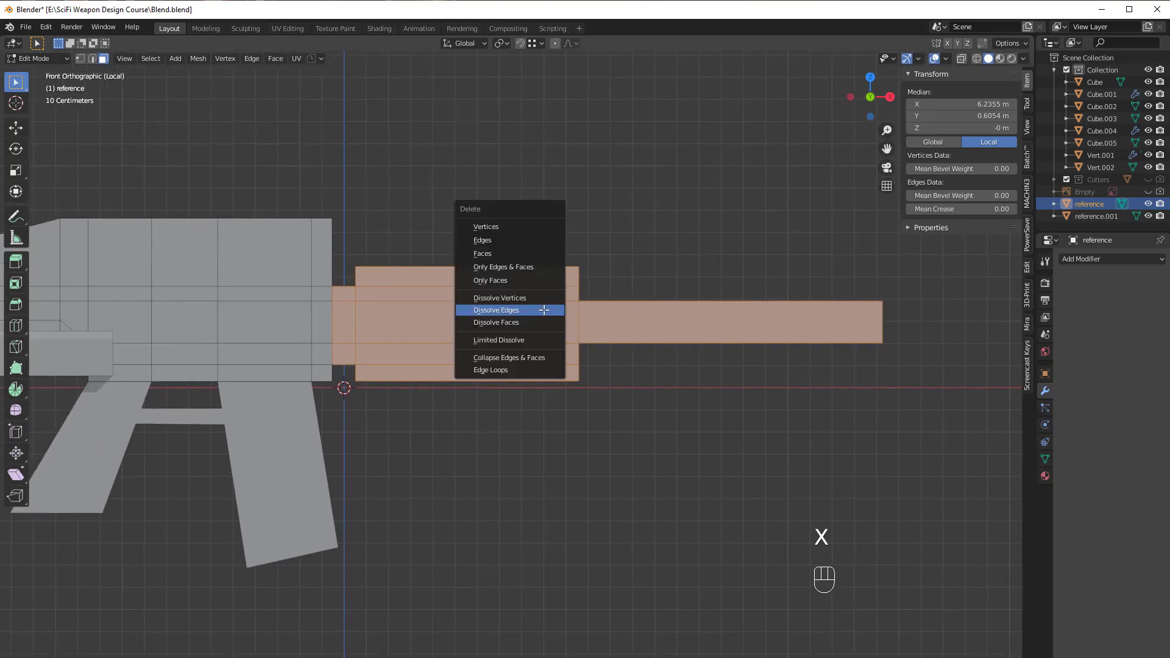
left_click(514, 256)
middle_click_drag(446, 343, 660, 354, "shift")
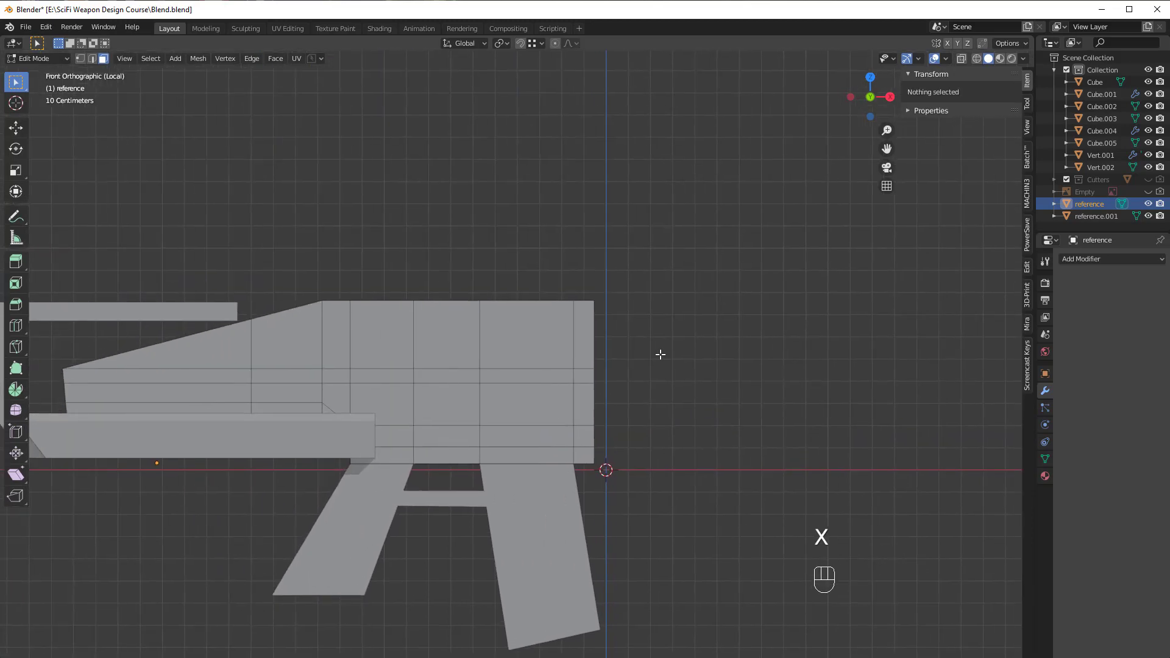
Step: Extrude the upper edges of the receiver's front end 1.6574 m forward along X as one block
key("Tab")
scroll(642, 423, "up", 3)
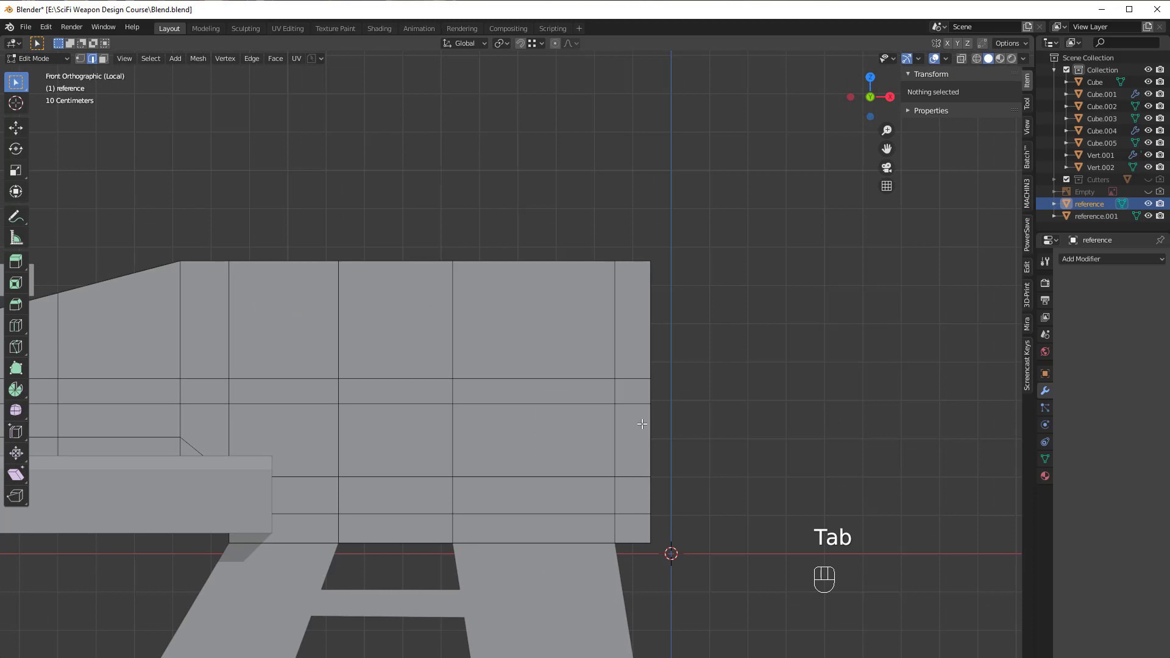
left_click(649, 343, "shift")
scroll(661, 390, "down", 7)
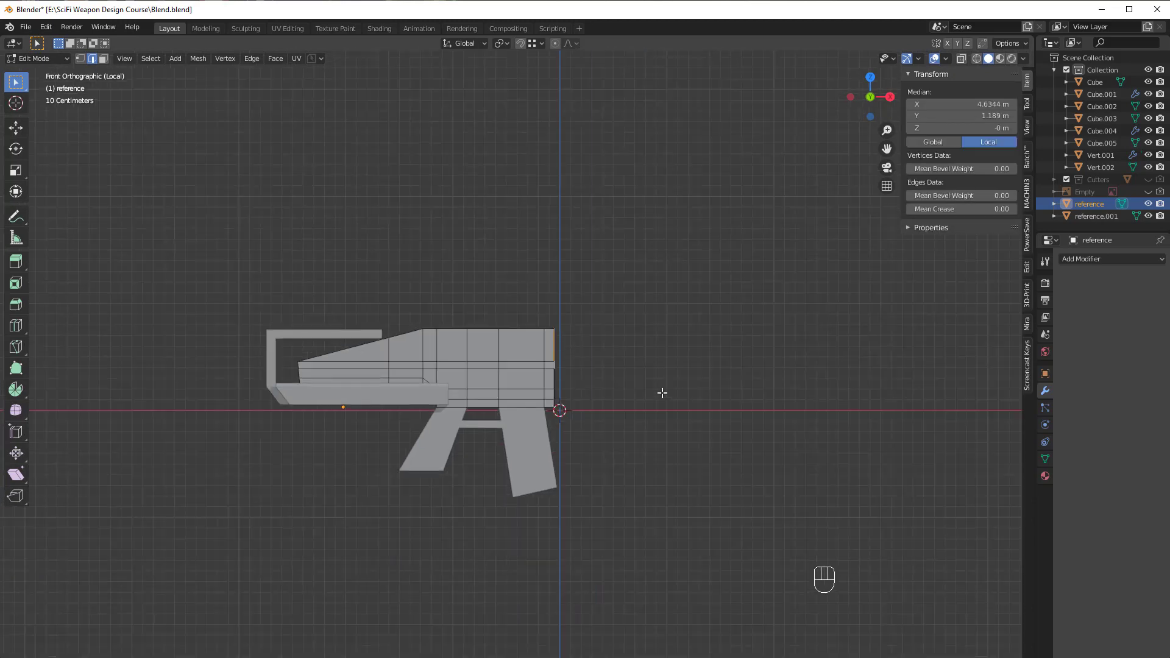
key("e")
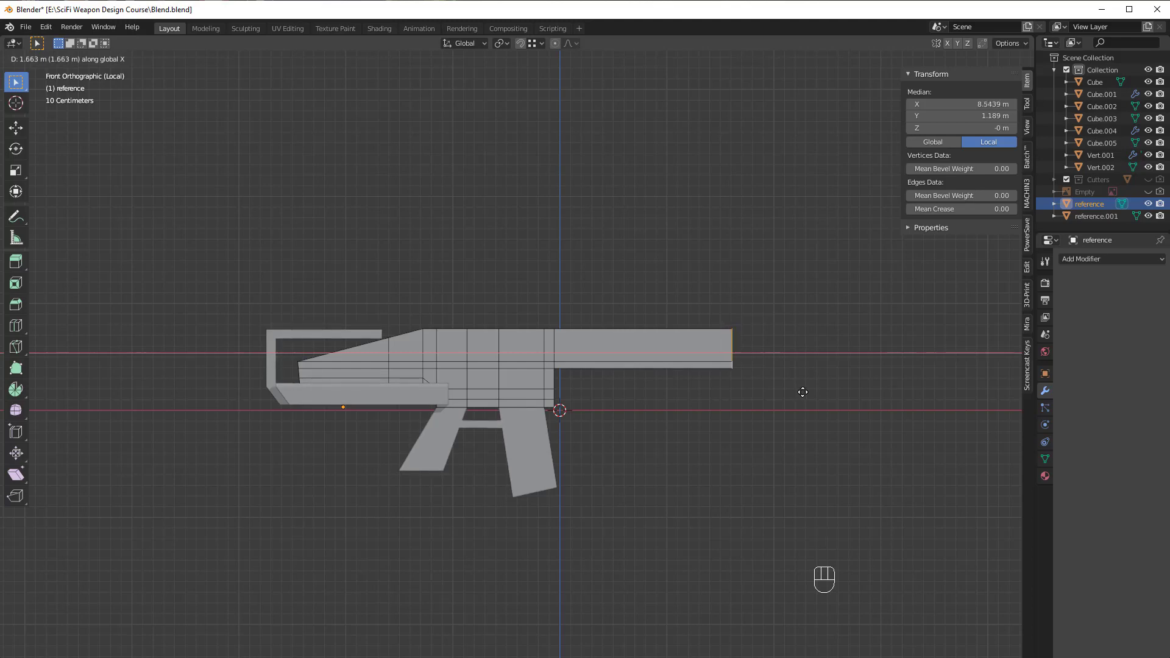
left_click(800, 390)
scroll(768, 402, "up", 3)
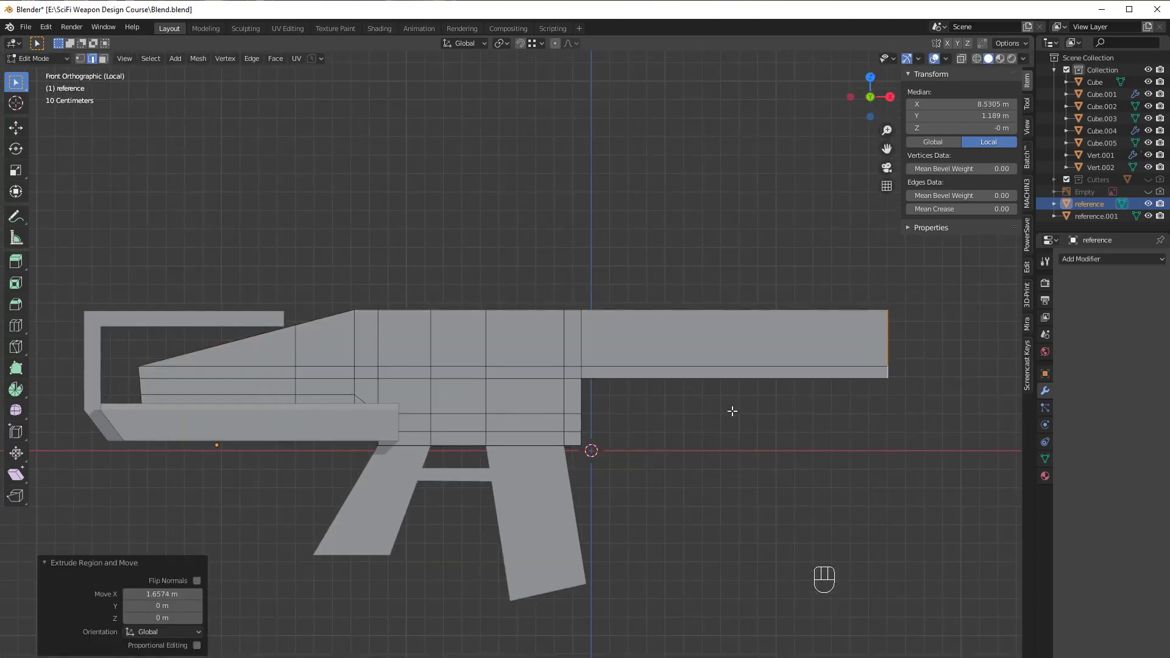
scroll(749, 304, "down", 2)
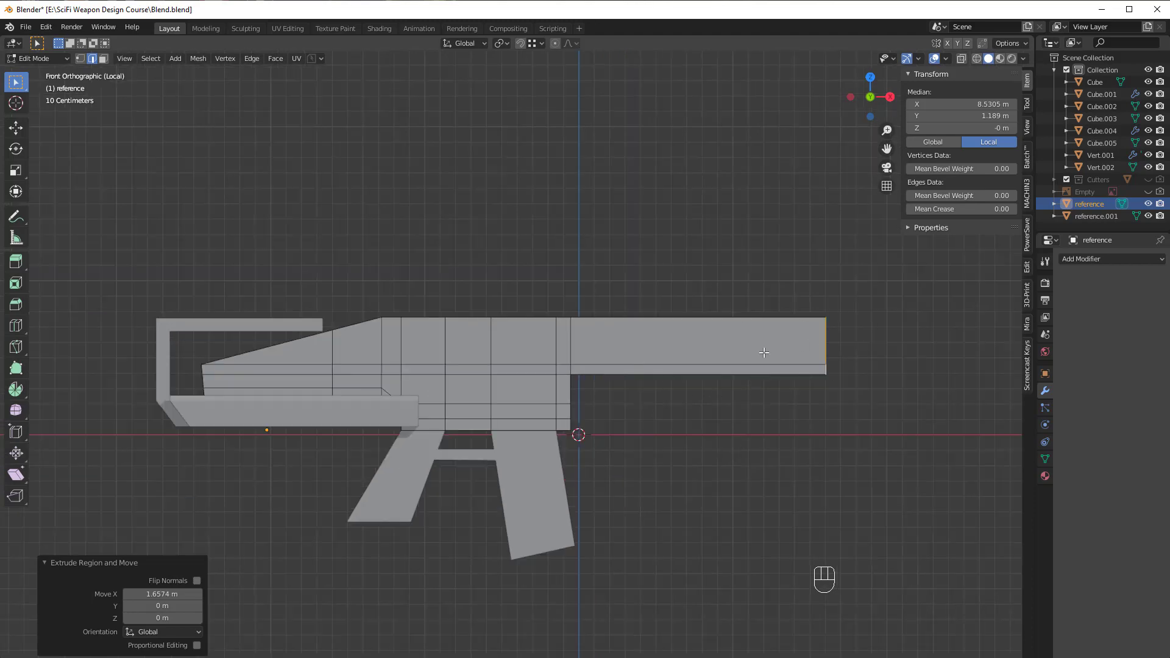
Step: Return to object mode, deselect everything and examine the new rifle silhouette from the front and from an angle
key("Tab")
key("alt+a")
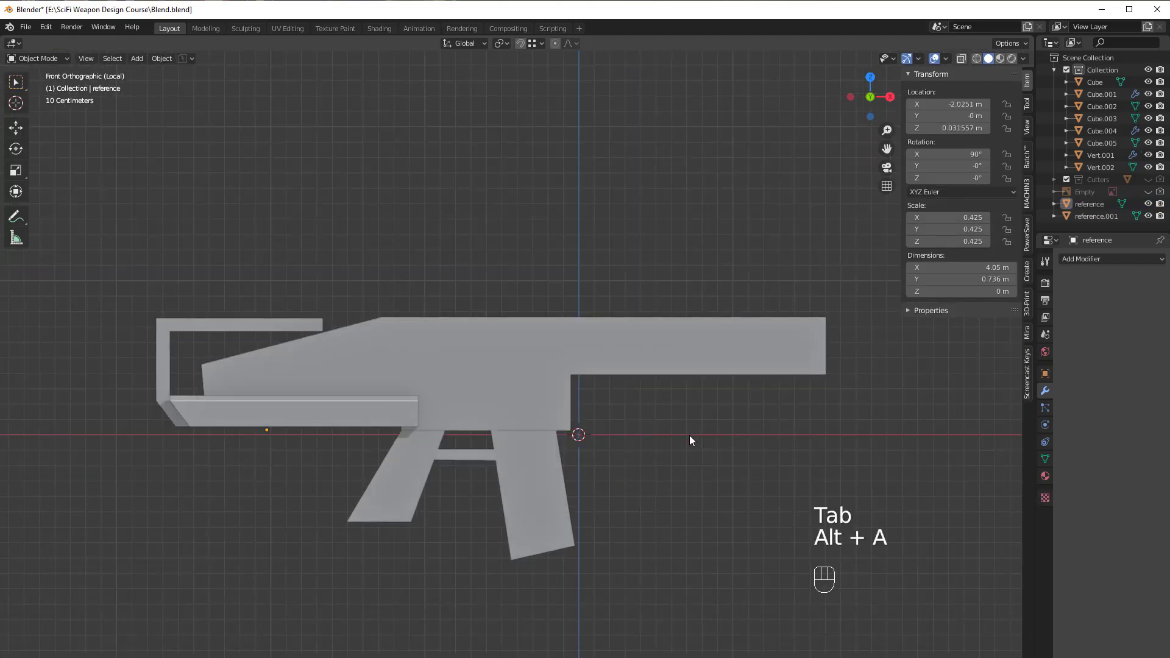
scroll(685, 433, "up", 3)
scroll(633, 299, "down", 3)
middle_click_drag(653, 296, 590, 368)
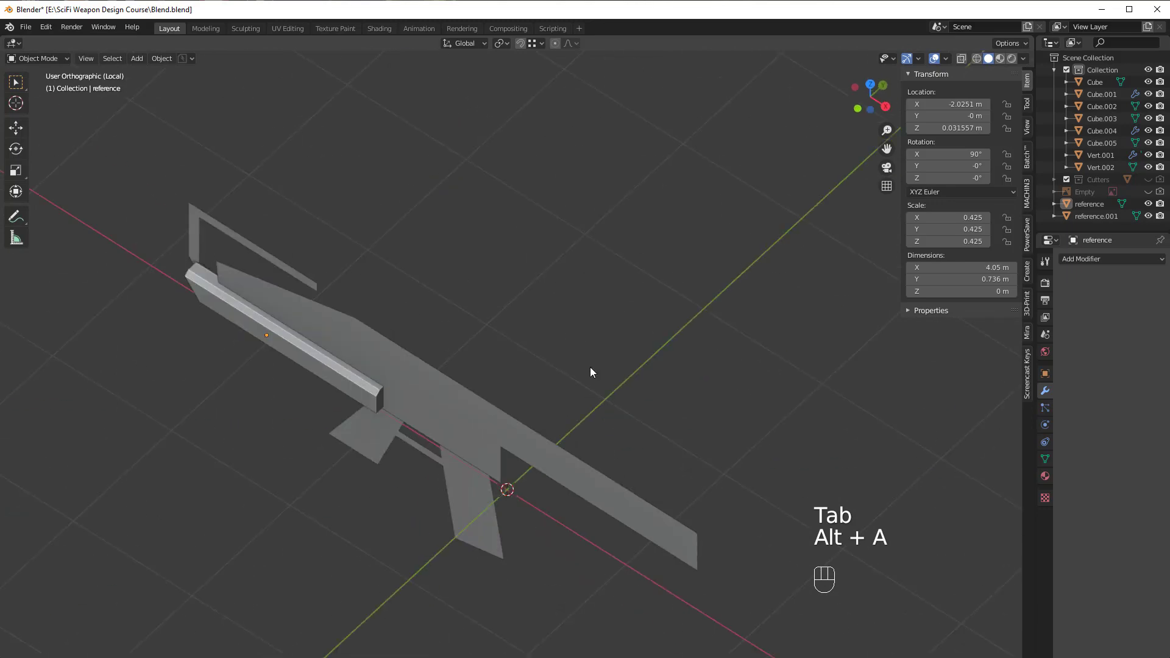
key("KP_1")
scroll(582, 396, "up", 2)
scroll(574, 418, "down", 3)
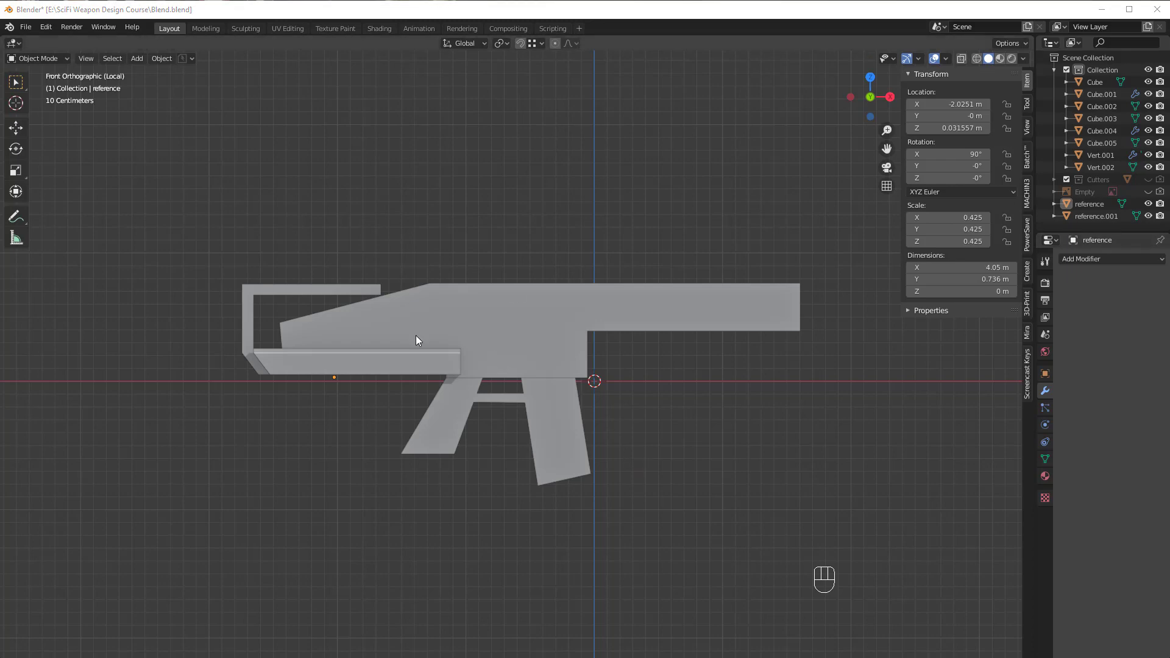
middle_click_drag(499, 311, 560, 414)
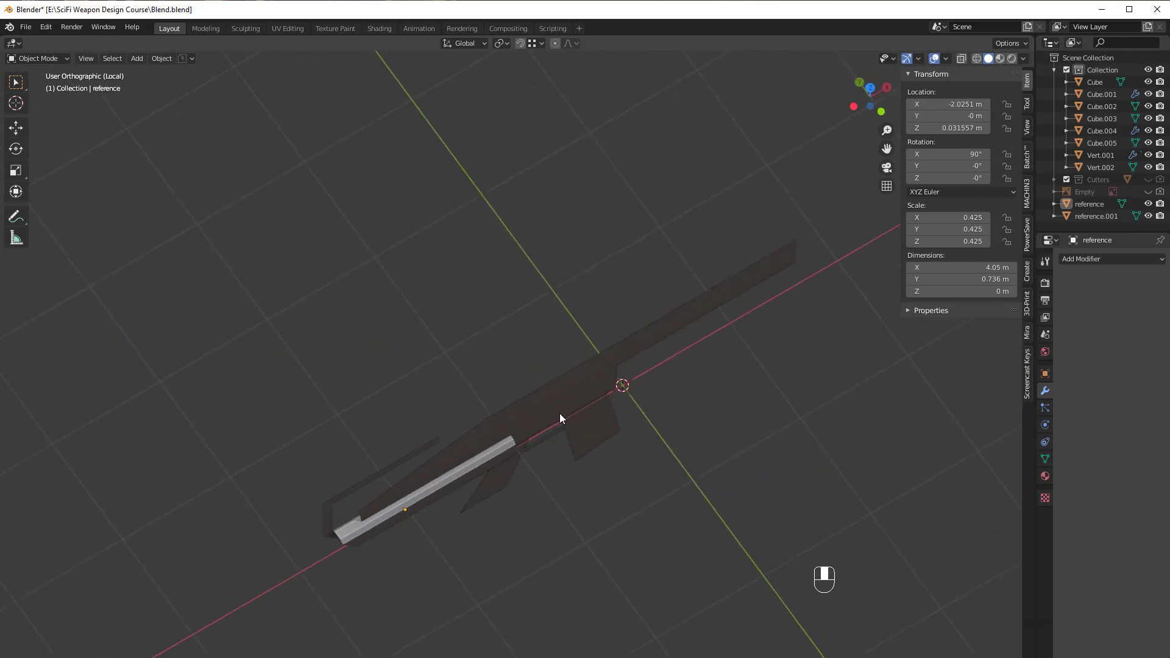
Step: Select the body silhouette, grip silhouette, stock frame and solid stock beam together, and switch to top view
left_click(558, 404)
middle_click_drag(530, 452, 496, 459)
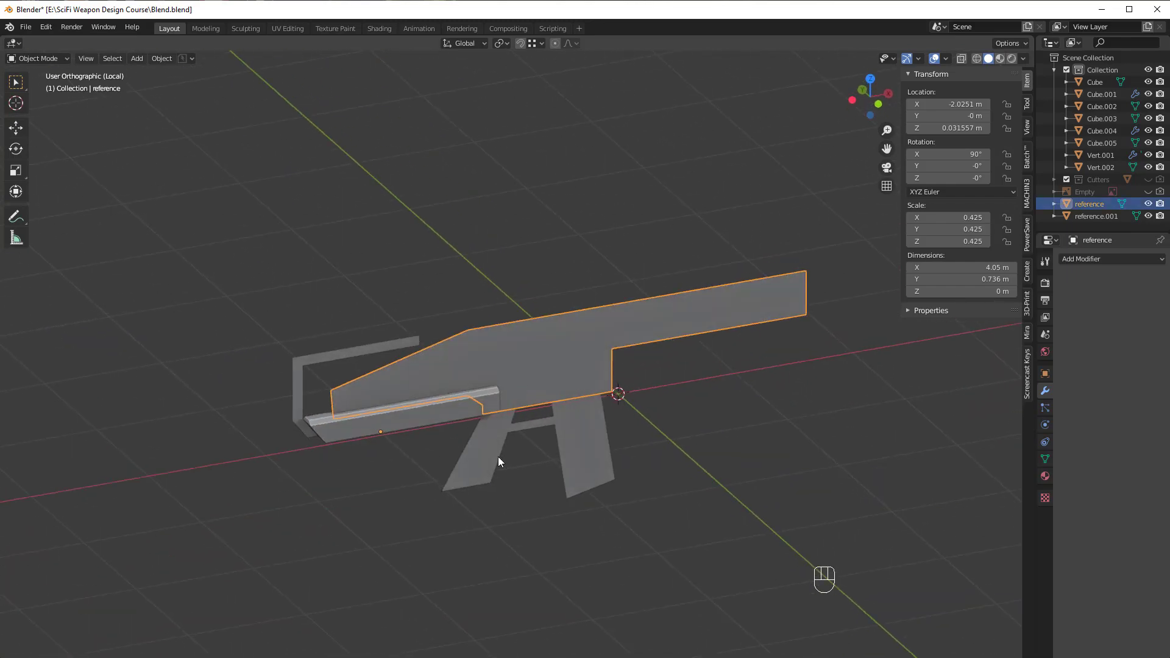
left_click(594, 348, "shift")
left_click(384, 346, "shift")
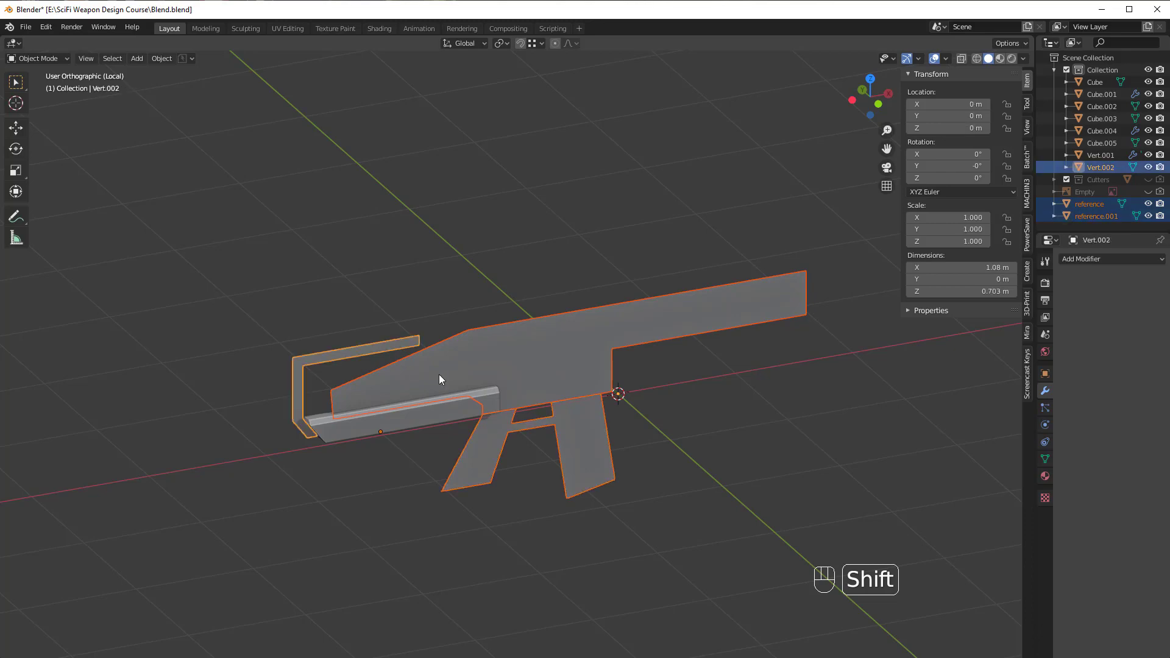
middle_click_drag(439, 374, 477, 438)
left_click(478, 437, "shift")
scroll(539, 399, "up", 3)
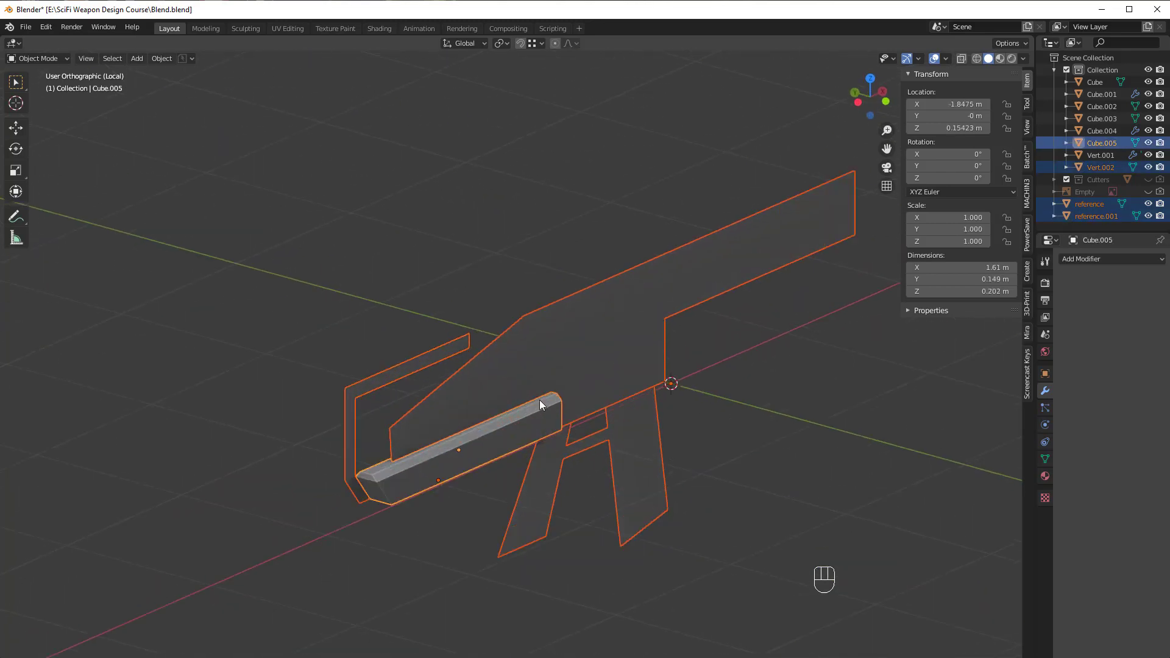
middle_click_drag(583, 364, 615, 390)
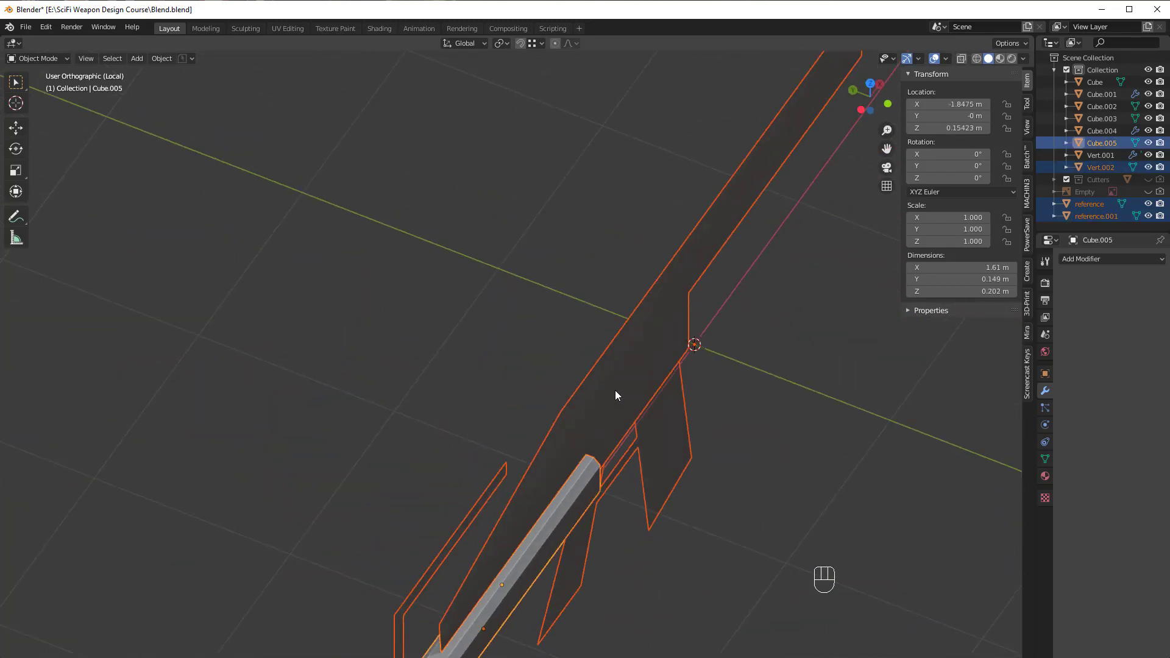
key("KP_7")
scroll(617, 408, "down", 2)
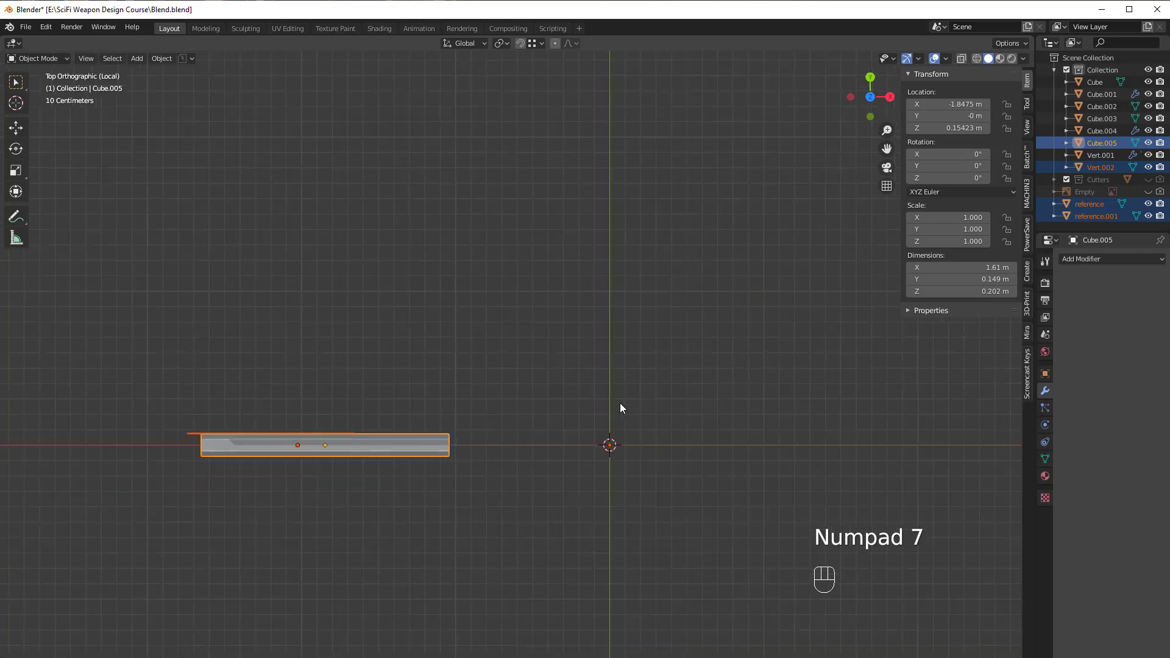
key("g")
key("x")
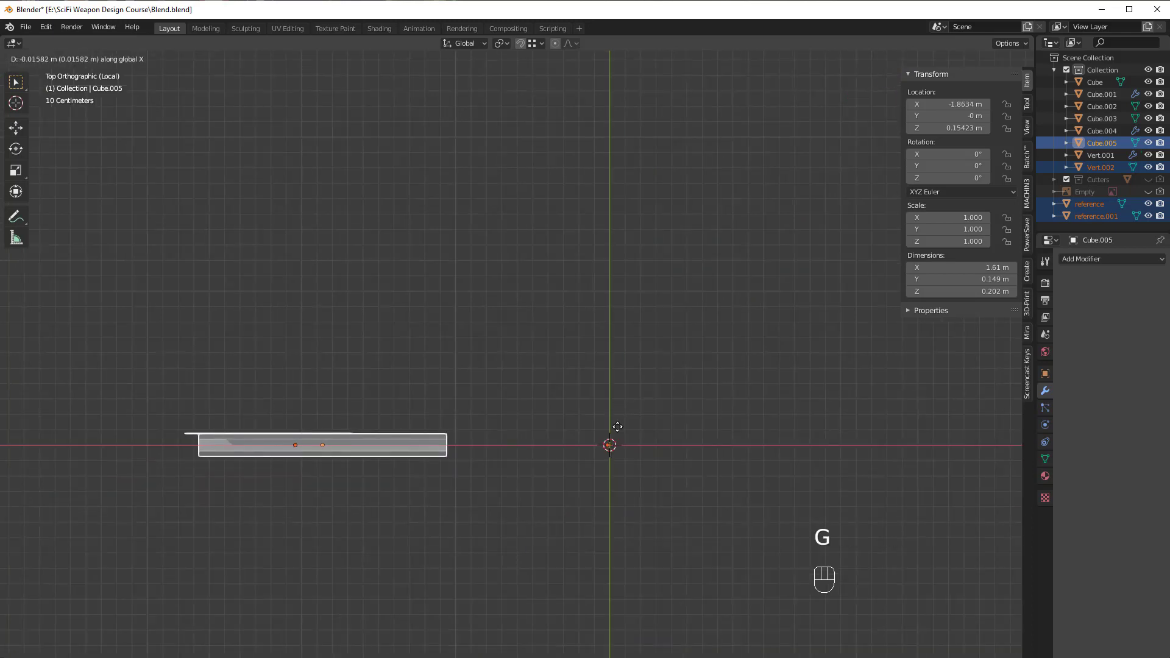
right_click(617, 426)
key("g")
key("y")
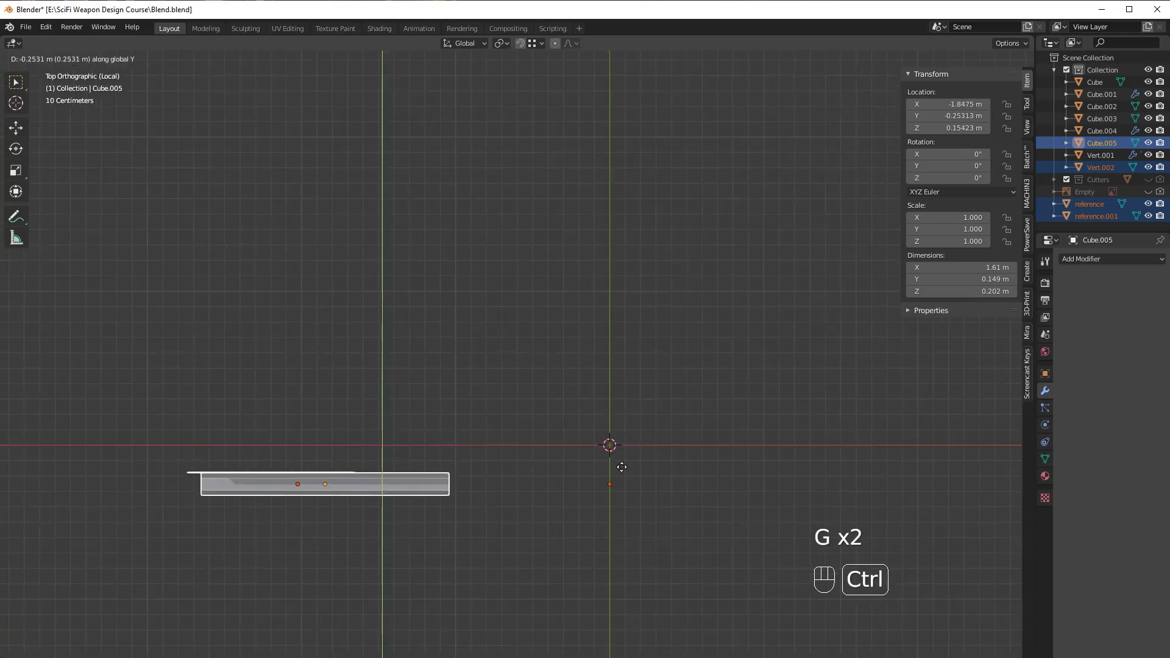
left_click(618, 428)
Step: Switch snapping to increments and move the selected rifle parts -0.2 m along Y
left_click(535, 42)
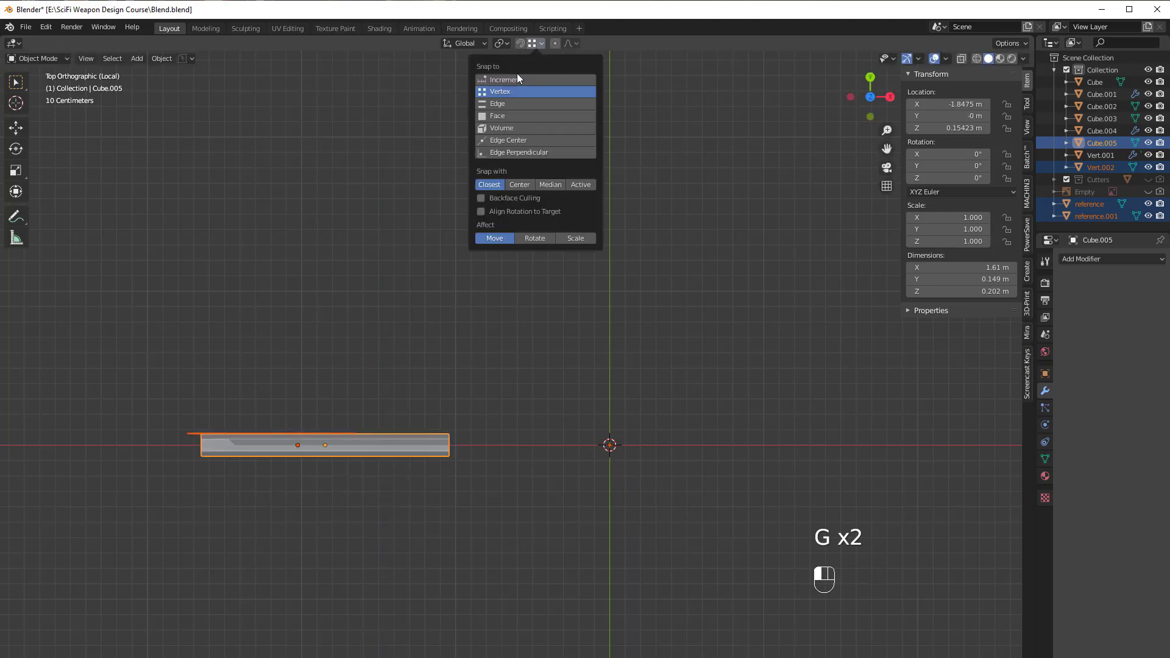
left_click(519, 79)
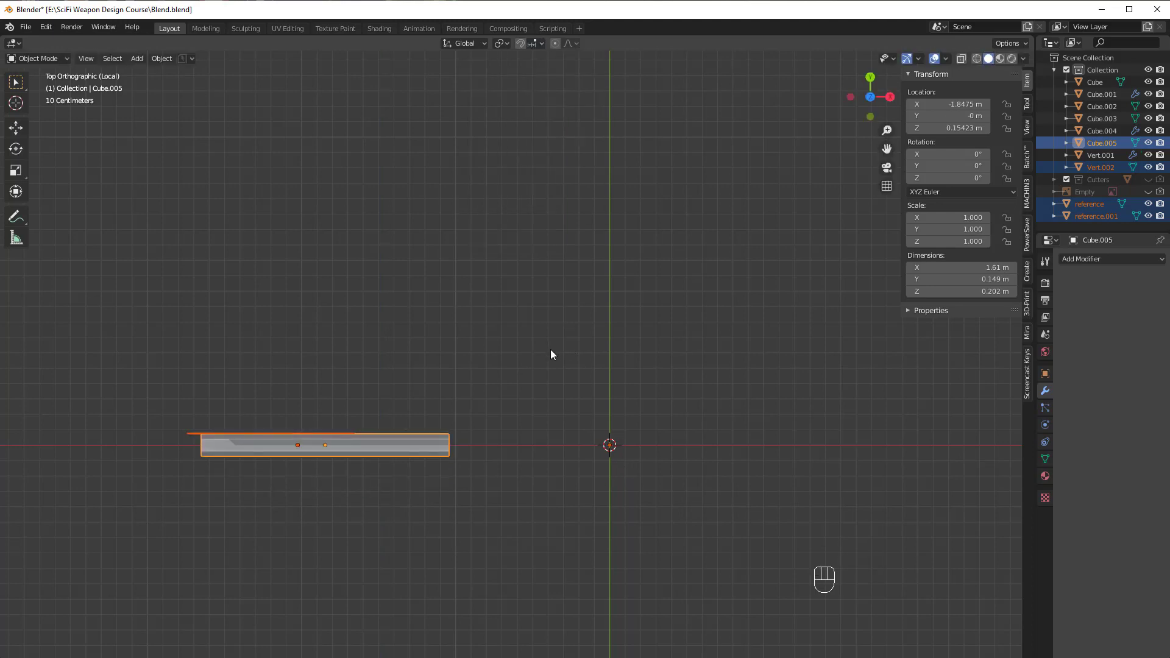
key("g")
key("y")
key("ctrl")
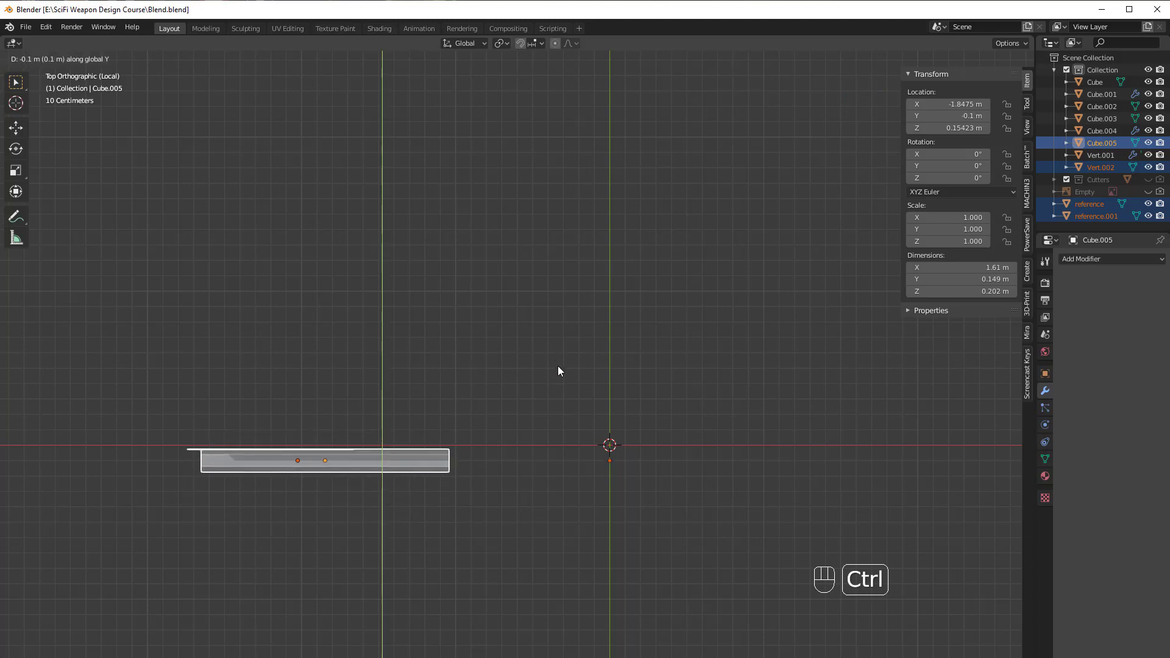
left_click(559, 379)
scroll(697, 612, "up", 4)
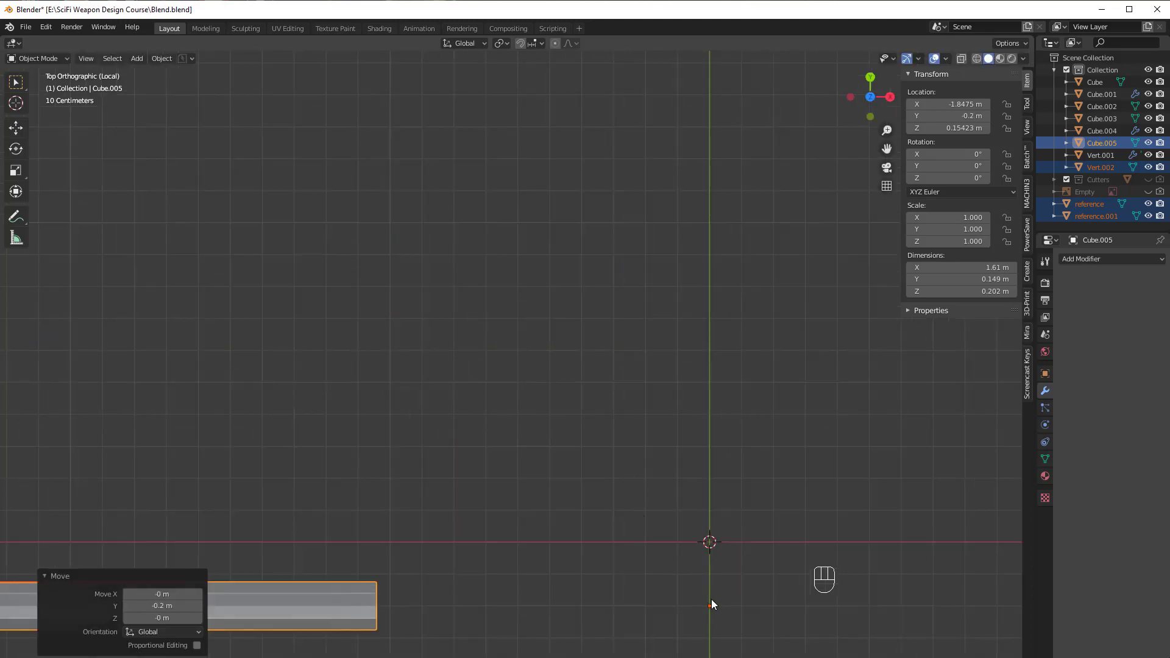
scroll(701, 582, "down", 5)
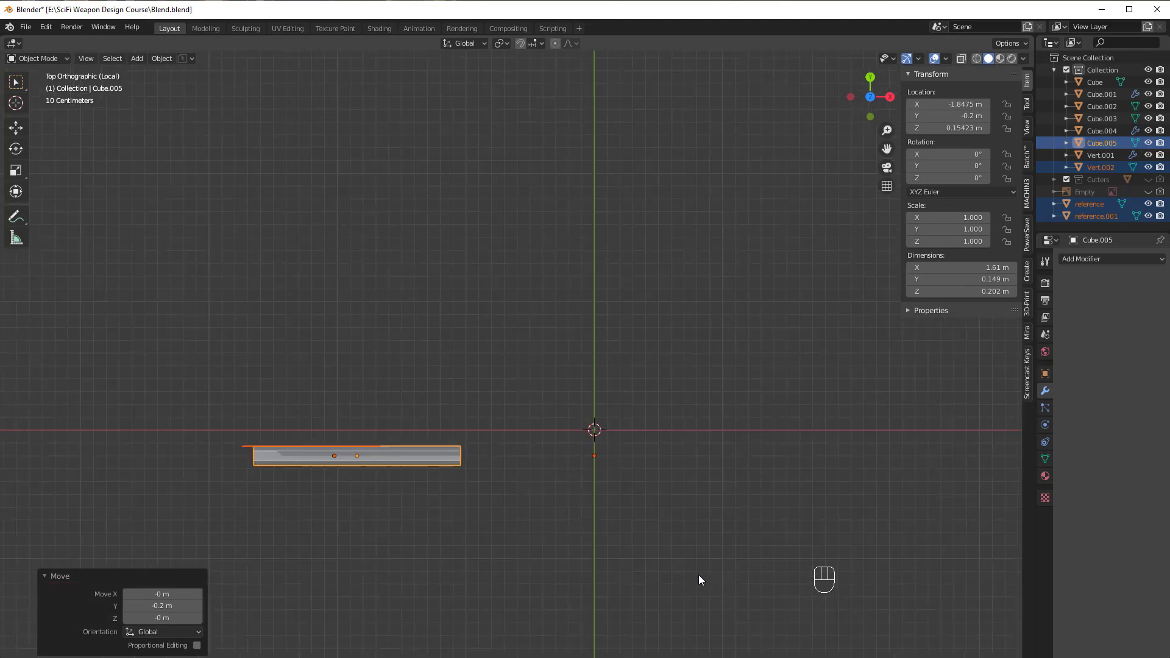
middle_click_drag(700, 580, 640, 413)
Step: Extrude the whole body silhouette 0.4 m along its normal, across the centre line, using increment snapping
left_click(521, 377)
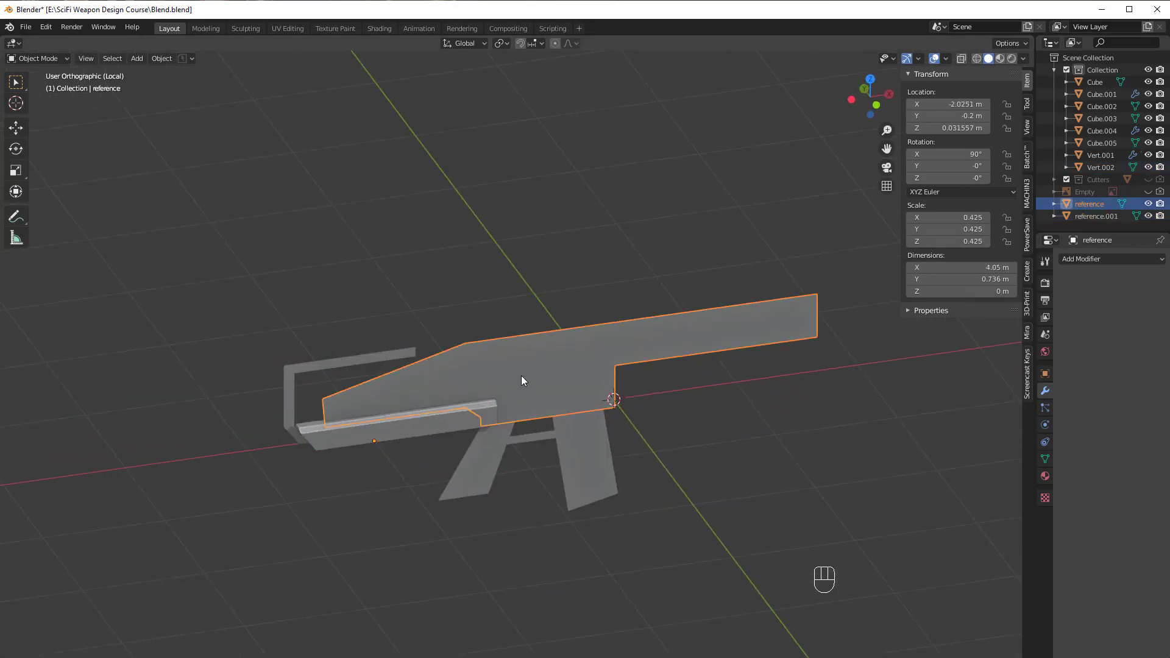
scroll(565, 434, "up", 4)
middle_click_drag(553, 376, 588, 399)
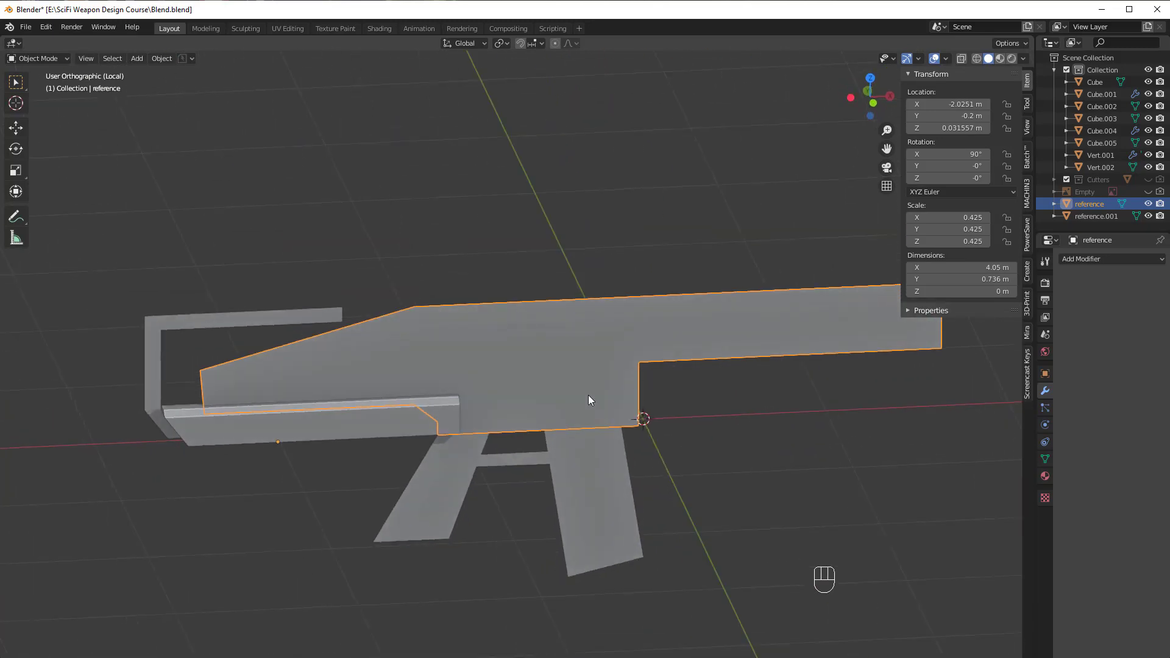
key("Tab")
middle_click_drag(587, 478, 566, 432)
key("a")
key("KP_7")
key("e")
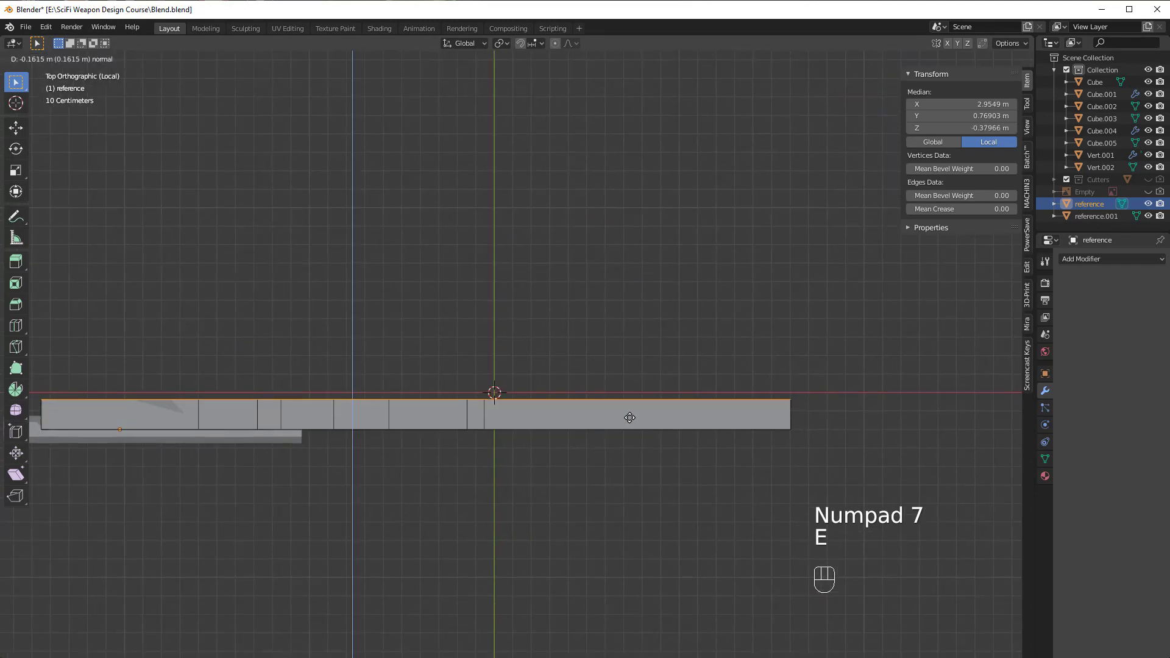
key("ctrl")
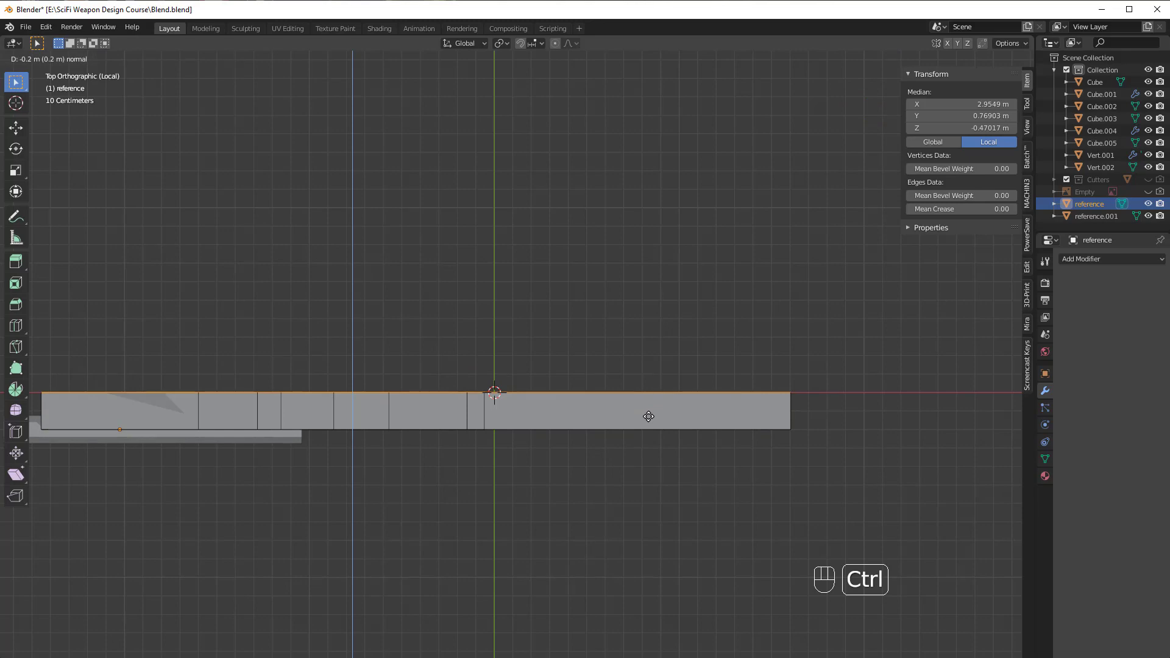
left_click(645, 365)
middle_click_drag(645, 366, 536, 411)
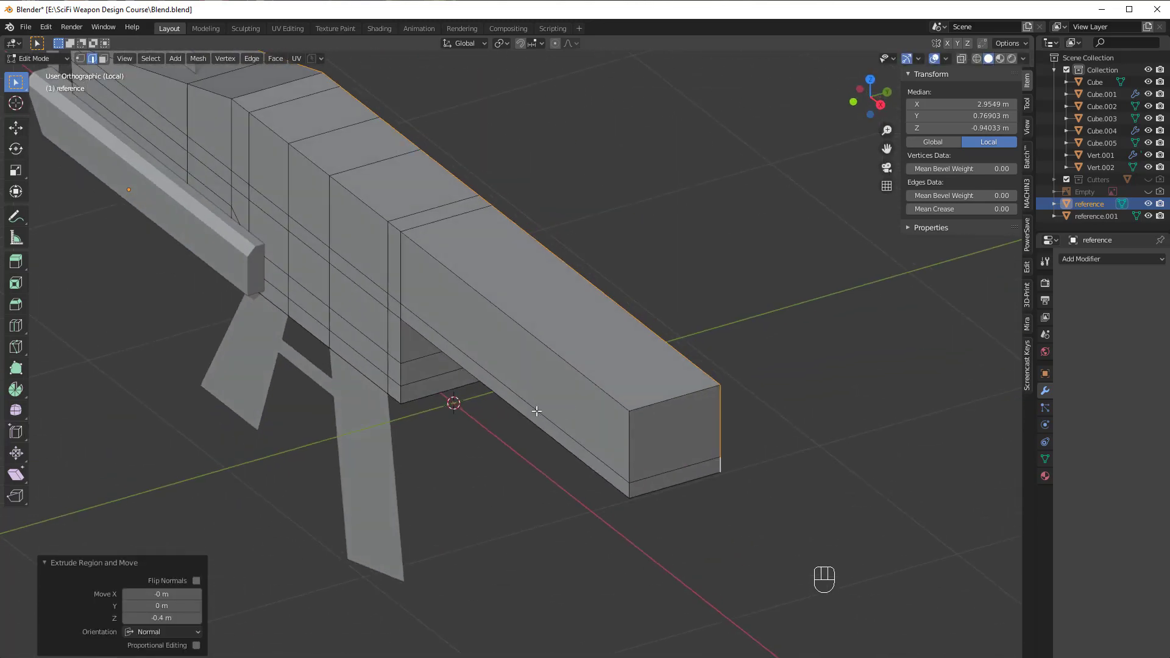
middle_click_drag(652, 388, 531, 333)
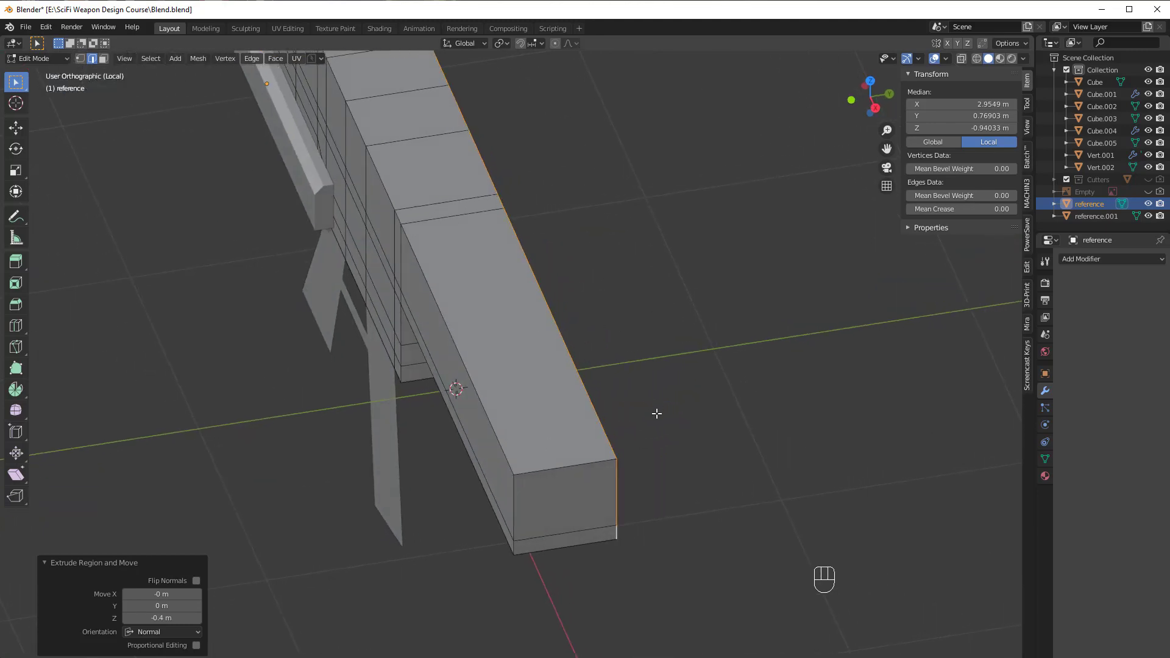
middle_click_drag(657, 413, 418, 488)
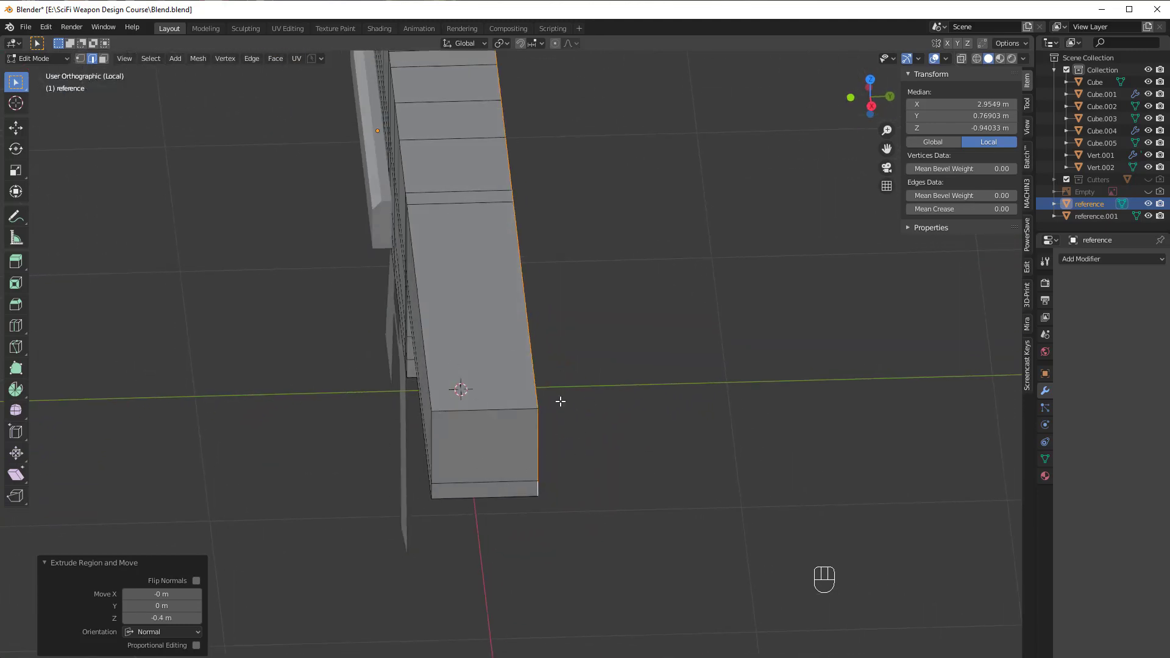
middle_click_drag(561, 401, 616, 357)
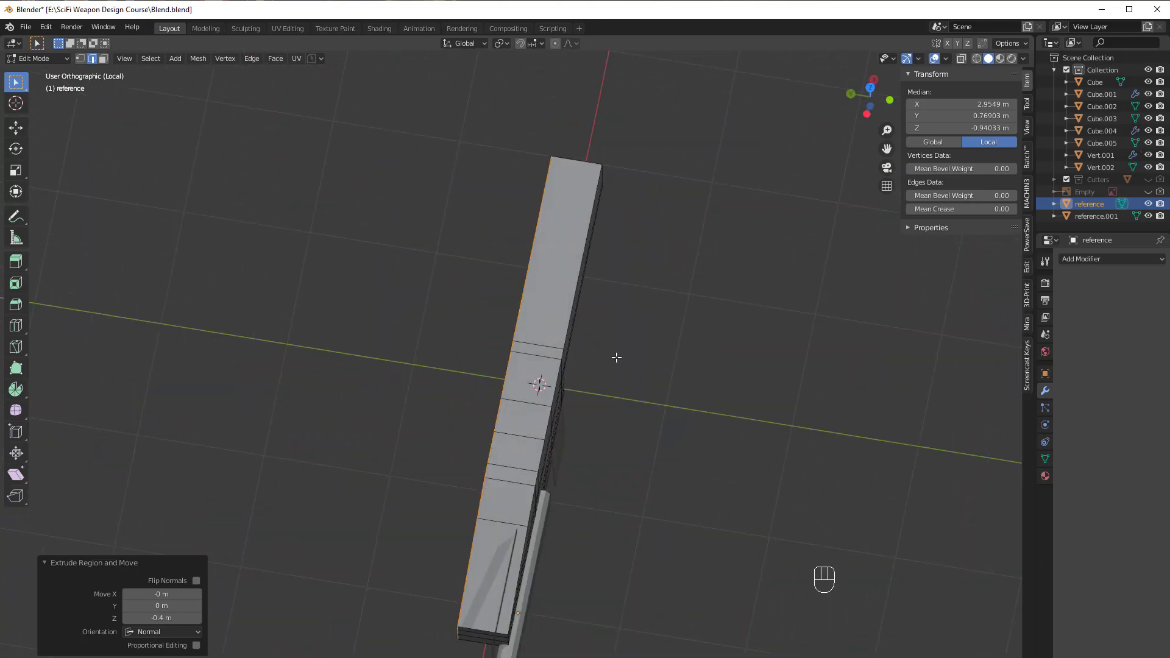
middle_click_drag(646, 432, 535, 358)
Step: Open the grip silhouette for mesh editing, deselect its geometry and switch to face selection
middle_click_drag(536, 358, 507, 361)
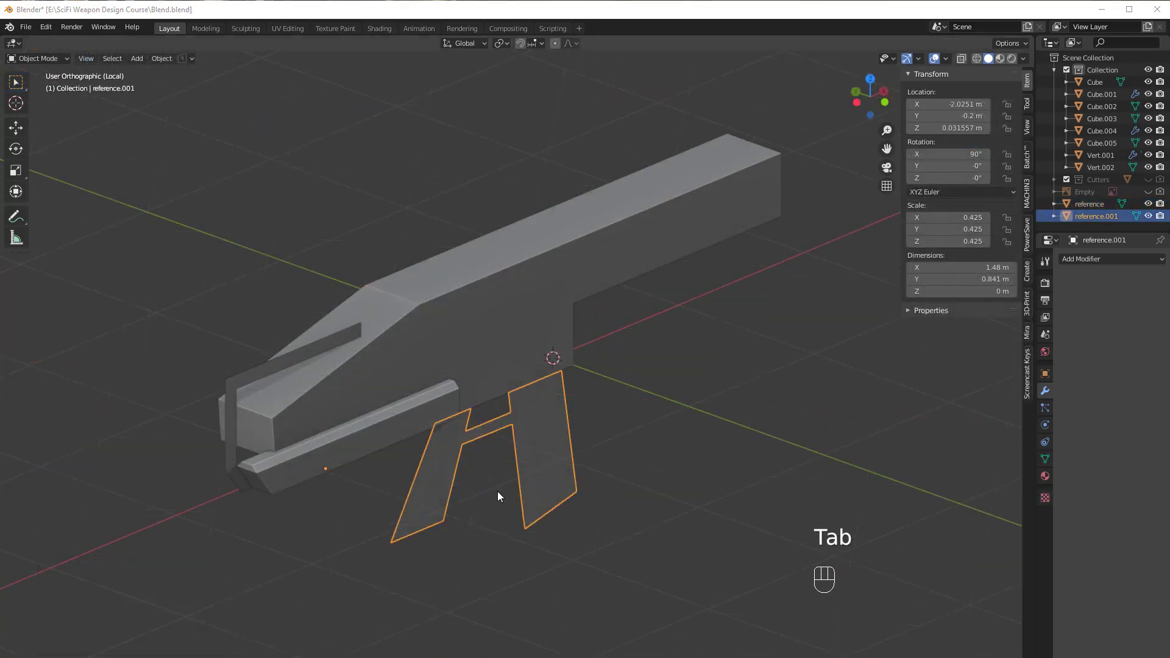
middle_click_drag(497, 495, 481, 445)
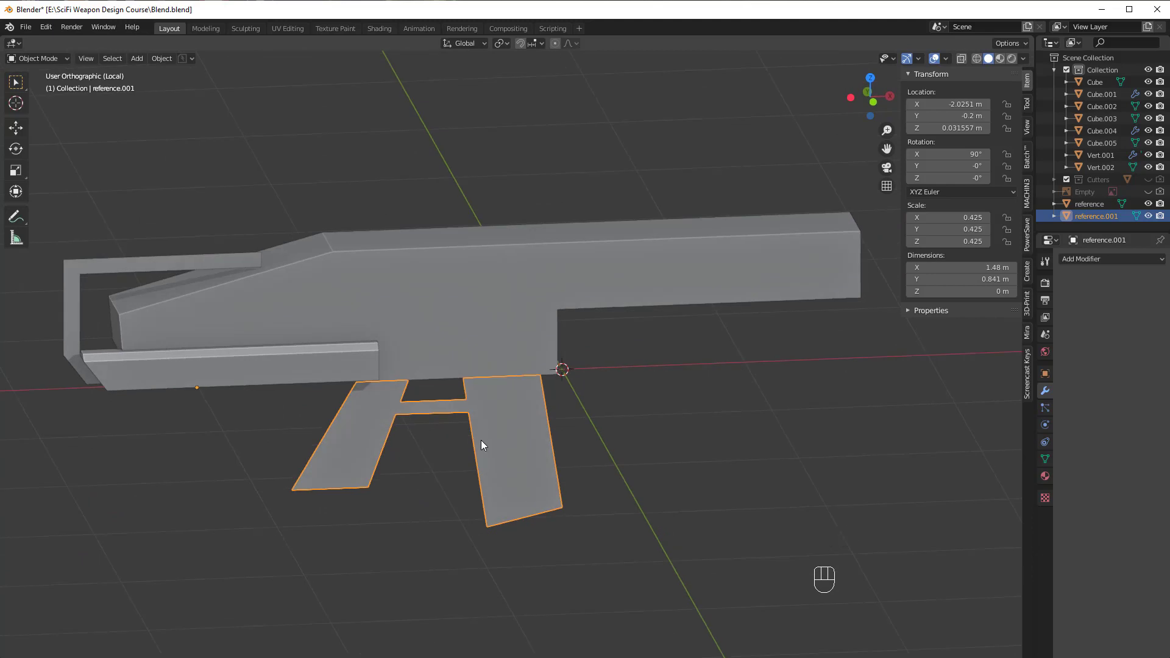
middle_click_drag(385, 451, 422, 426)
key("Tab")
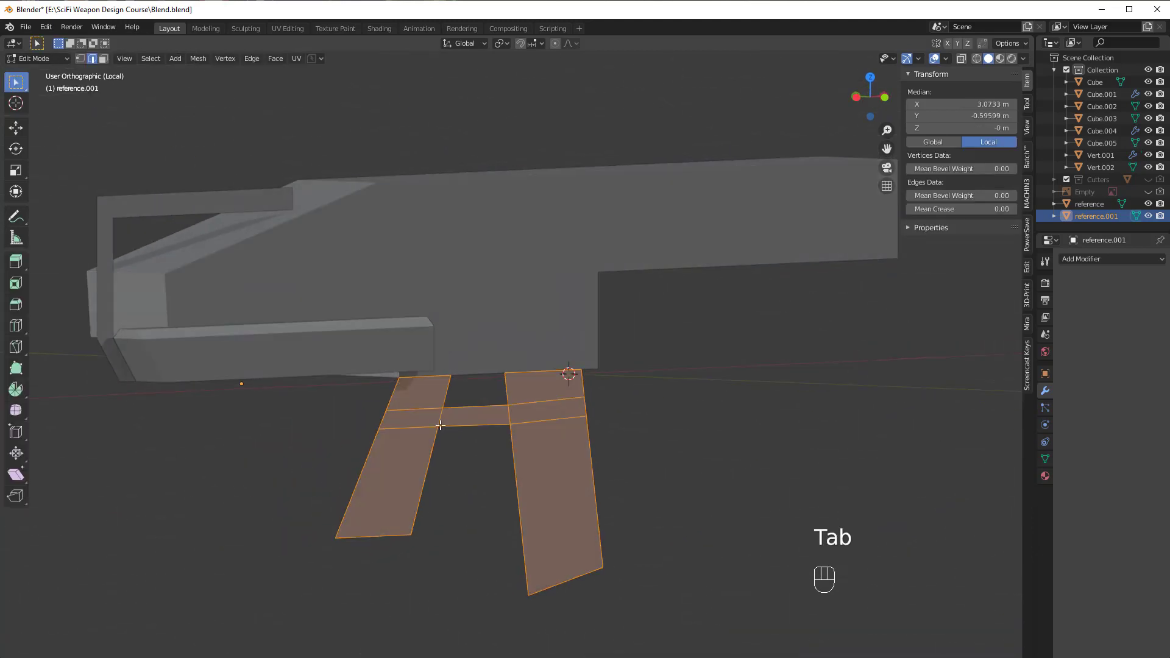
key("Tab")
key("alt+a")
key("Tab")
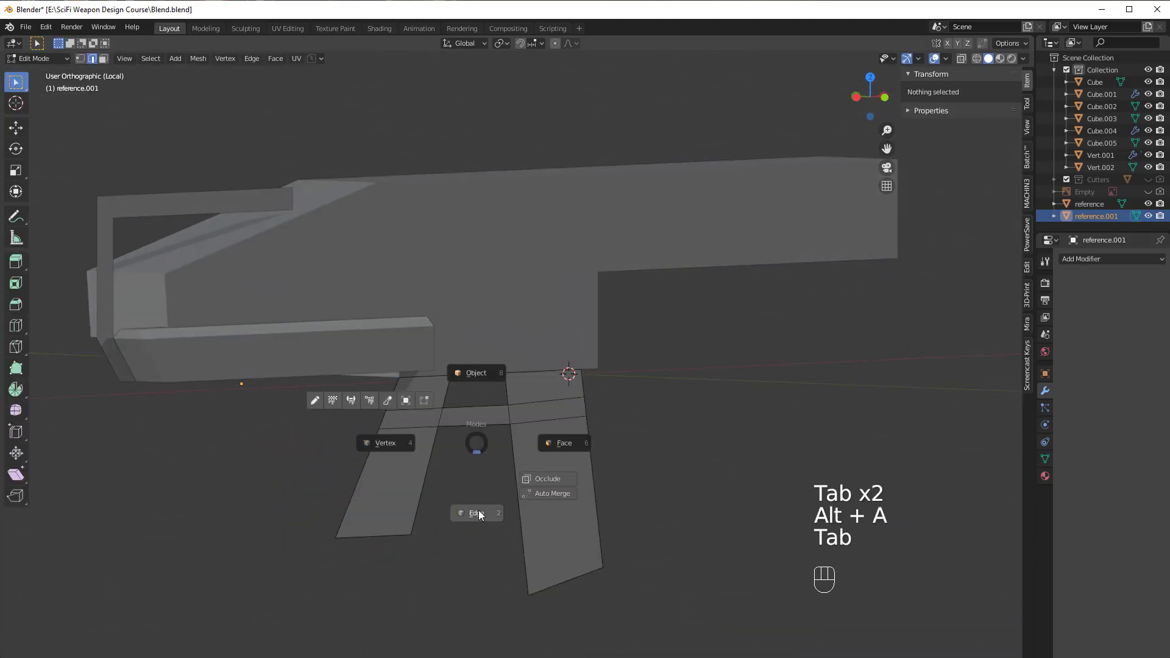
left_click(563, 444)
middle_click_drag(564, 445, 576, 470)
middle_click_drag(564, 408, 521, 423)
middle_click_drag(598, 431, 617, 444)
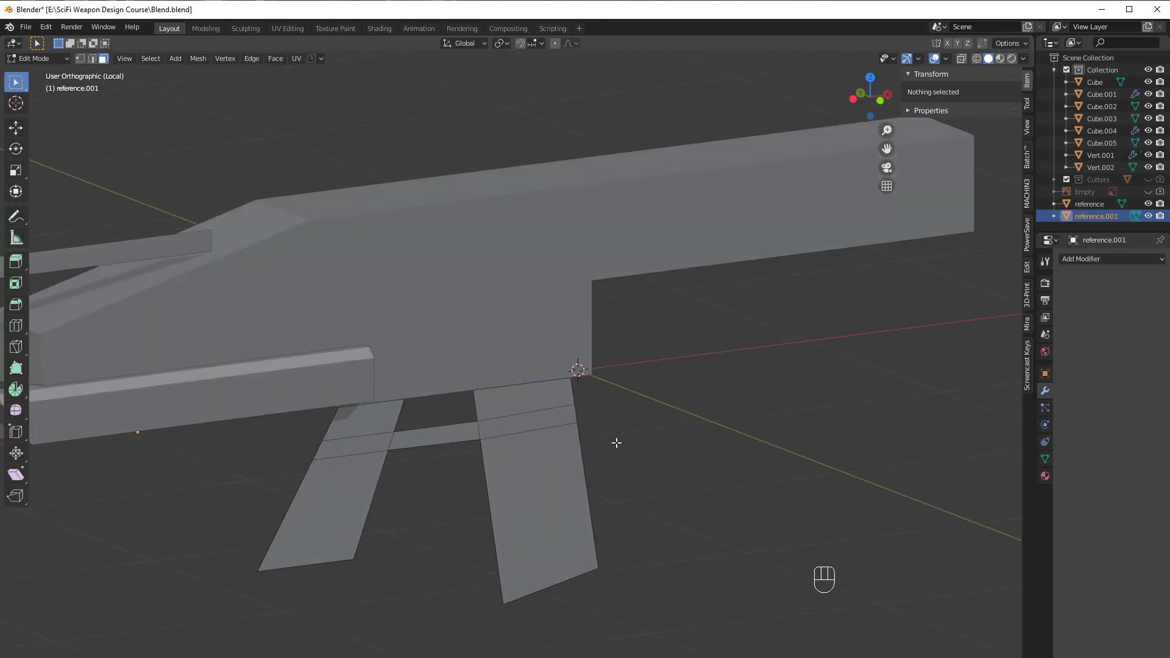
Step: Extrude all faces of the grip silhouette to the body's 0.4 m thickness and return to object mode
key("a")
key("KP_7")
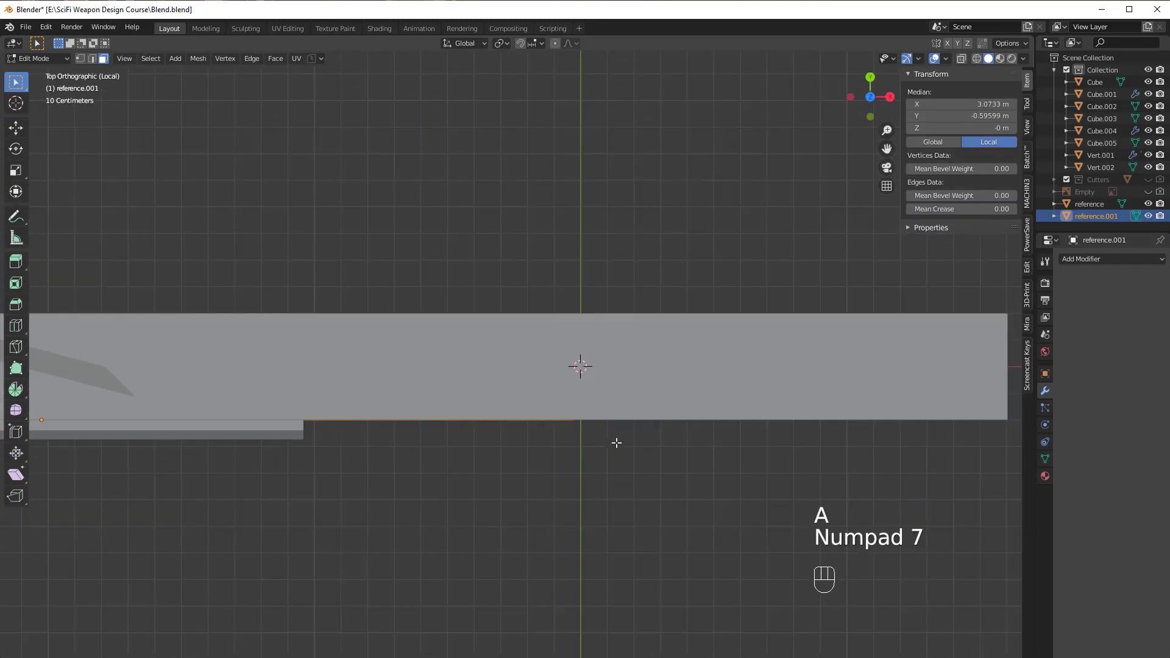
key("e")
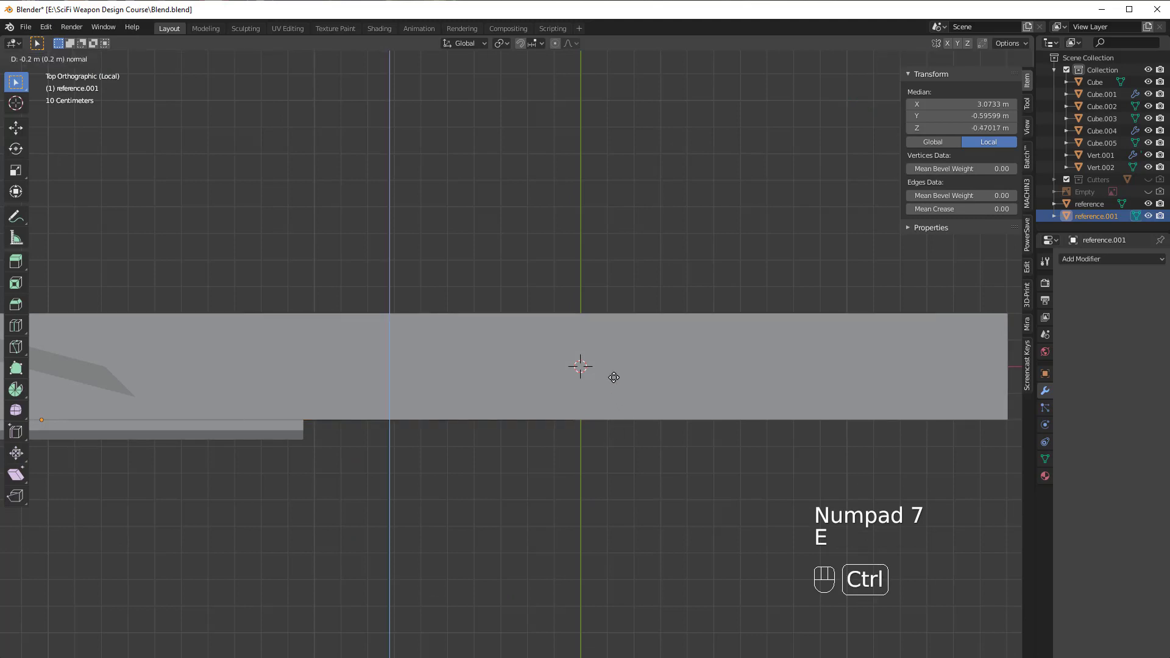
left_click(571, 324)
scroll(473, 404, "down", 3)
middle_click_drag(473, 405, 439, 364)
key("Tab")
Step: Extrude all faces of the stock frame 0.3 m along the normal with increment snapping, and return to object mode
left_click(239, 333)
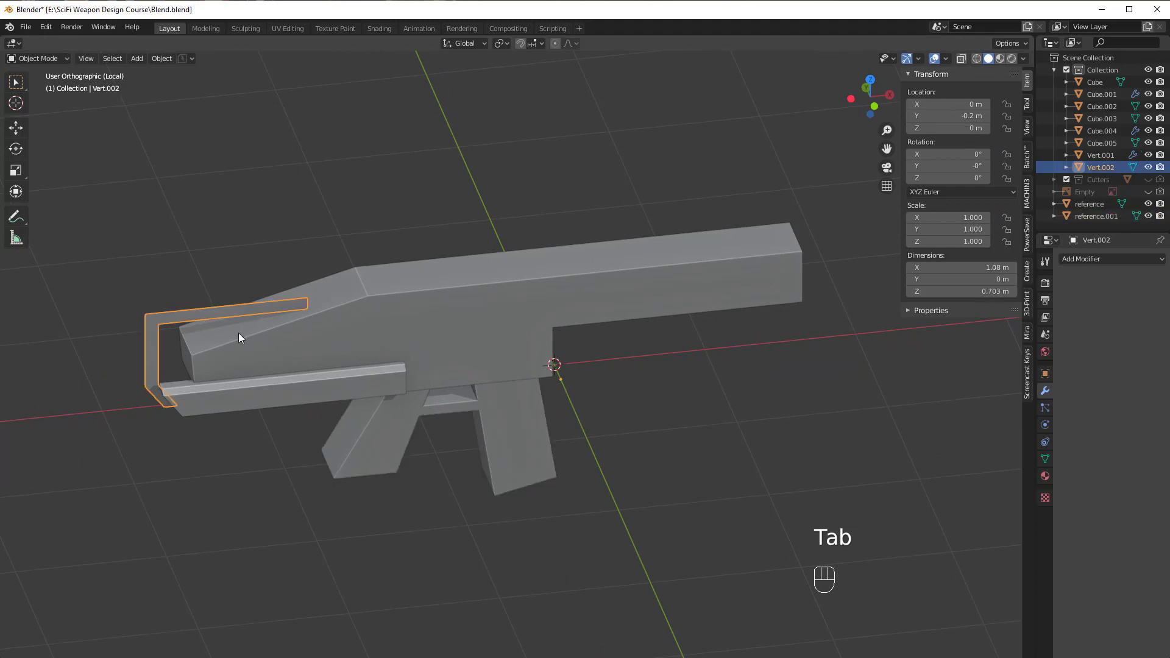
key("Tab")
key("a")
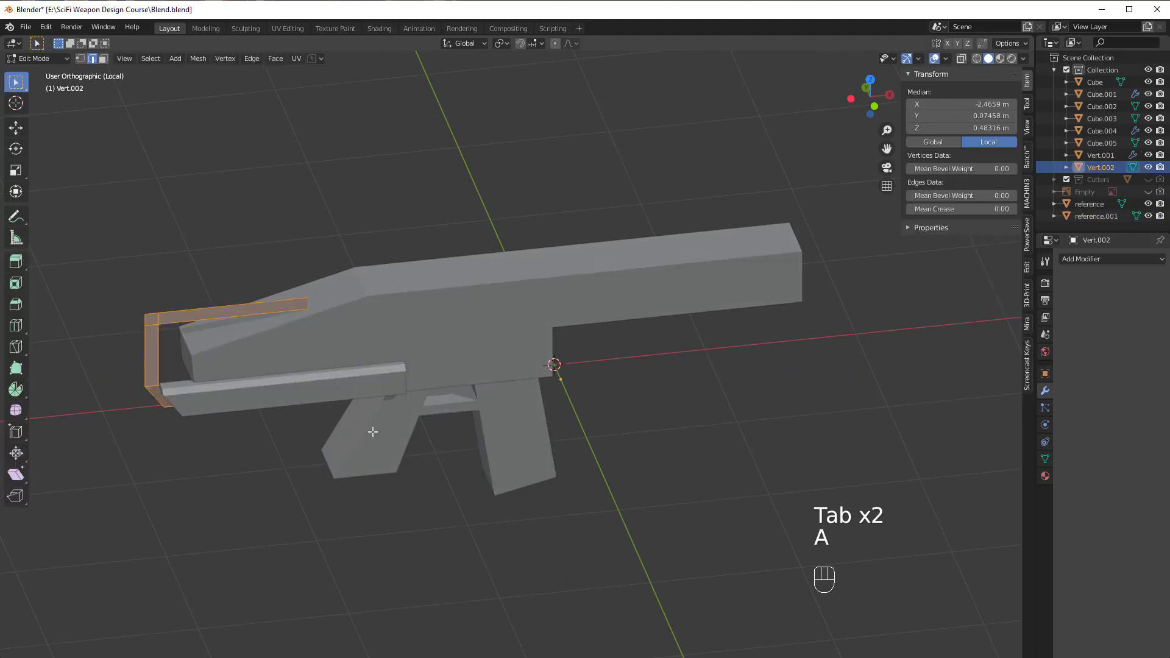
key("KP_7")
key("e")
key("ctrl")
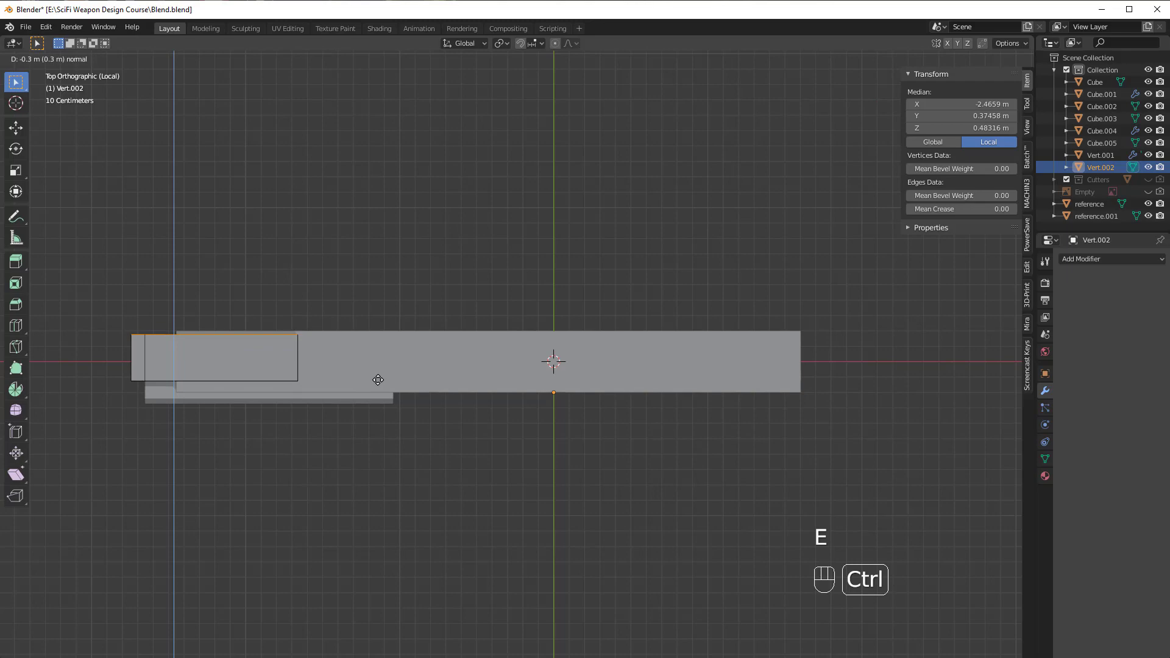
left_click(378, 379, "ctrl")
middle_click_drag(378, 380, 556, 293)
key("Tab")
Step: Move the stock frame about -0.02 m along Y in top view to centre it on the body
middle_click_drag(677, 323, 616, 465)
key("alt+a")
key("KP_7")
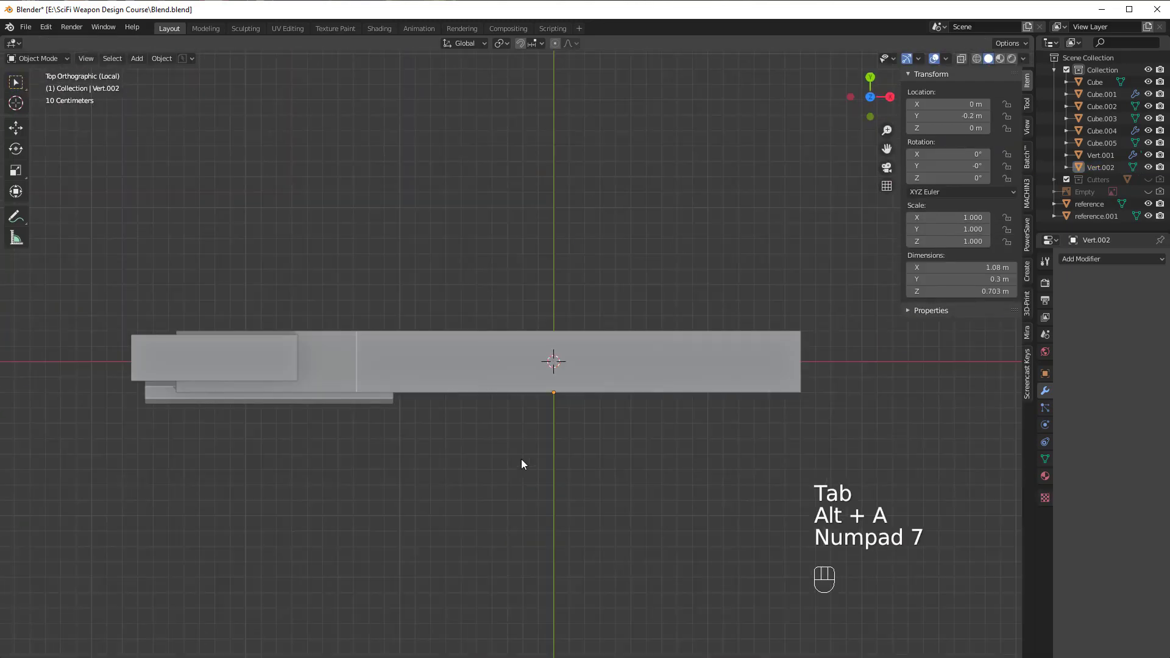
middle_click_drag(329, 431, 493, 401, "shift")
scroll(487, 396, "up", 2)
middle_click_drag(384, 340, 550, 335, "shift")
left_click(469, 301)
middle_click_drag(466, 366, 496, 292)
key("KP_7")
scroll(496, 293, "up", 2)
middle_click_drag(600, 313, 553, 382, "shift")
key("g")
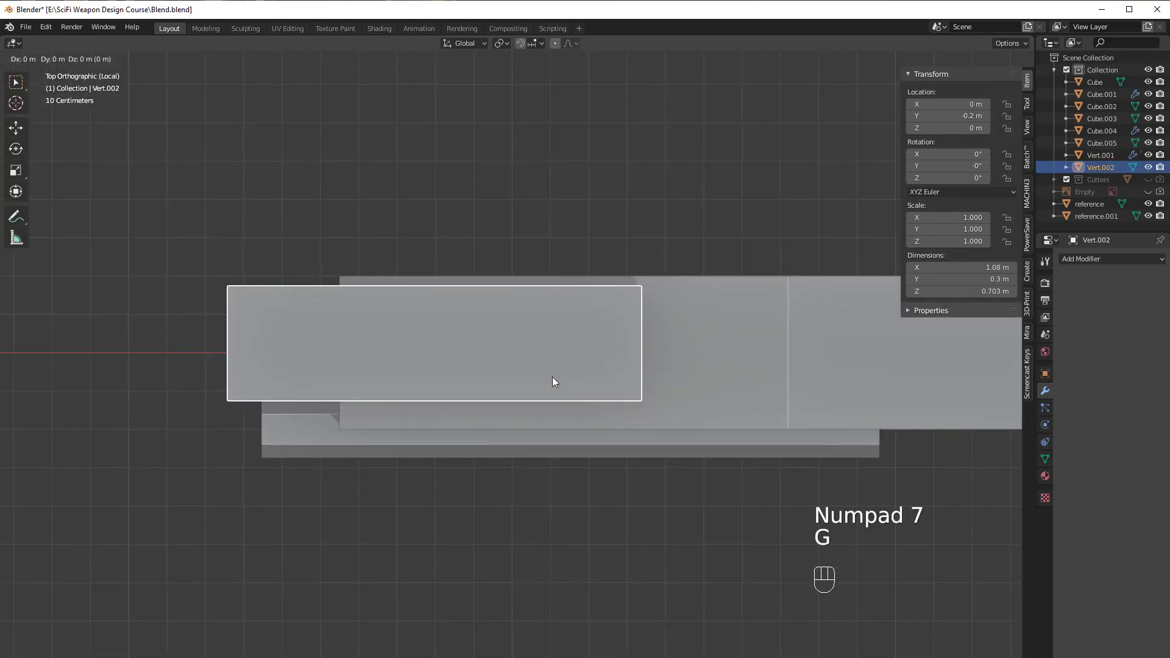
key("x")
key("y")
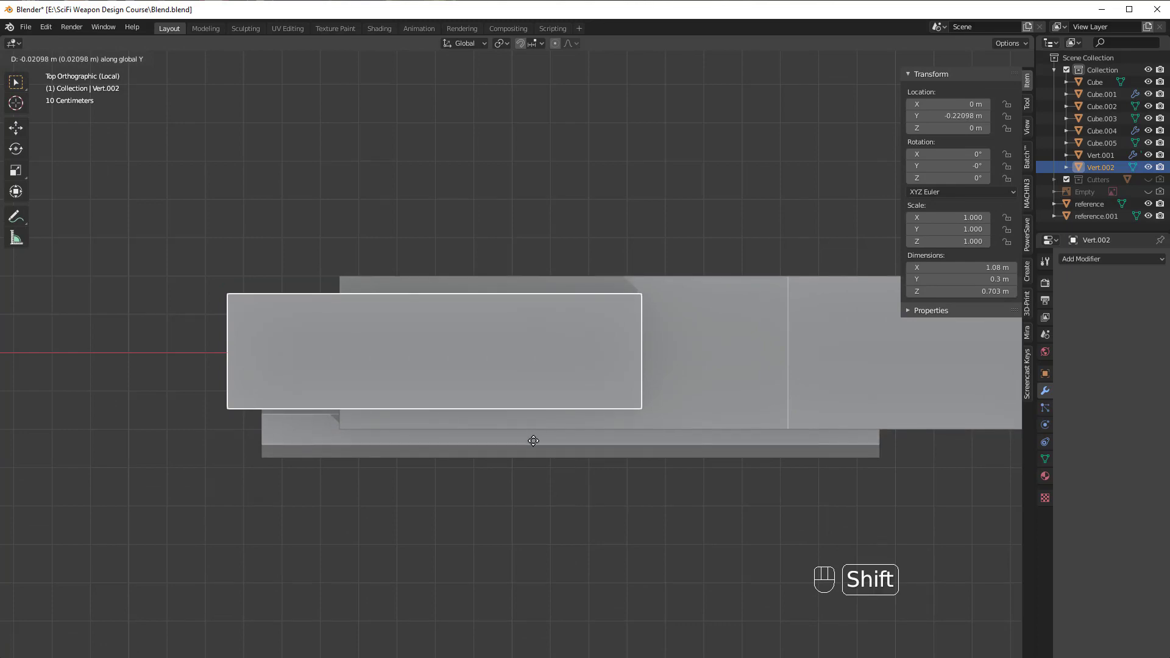
left_click(535, 443)
Step: Select the solid stock beam and switch to the left orthographic view
middle_click_drag(535, 442, 561, 346)
scroll(699, 462, "down", 4)
middle_click_drag(699, 462, 572, 353)
middle_click_drag(477, 396, 540, 393)
key("grave")
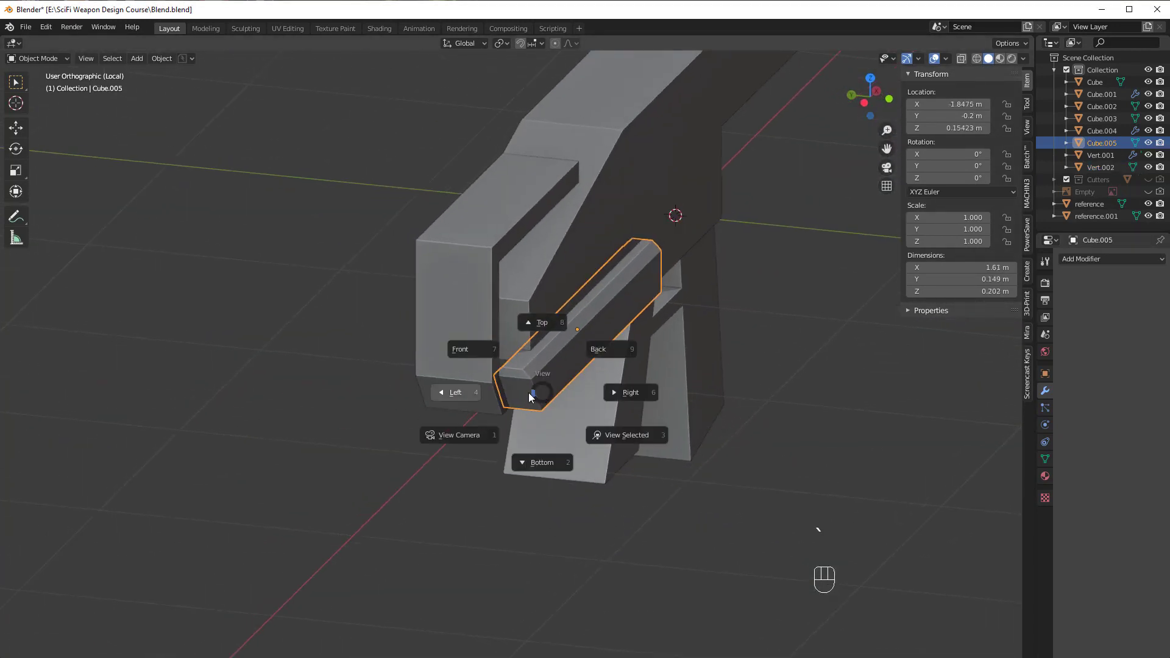
left_click(595, 350)
key("grave")
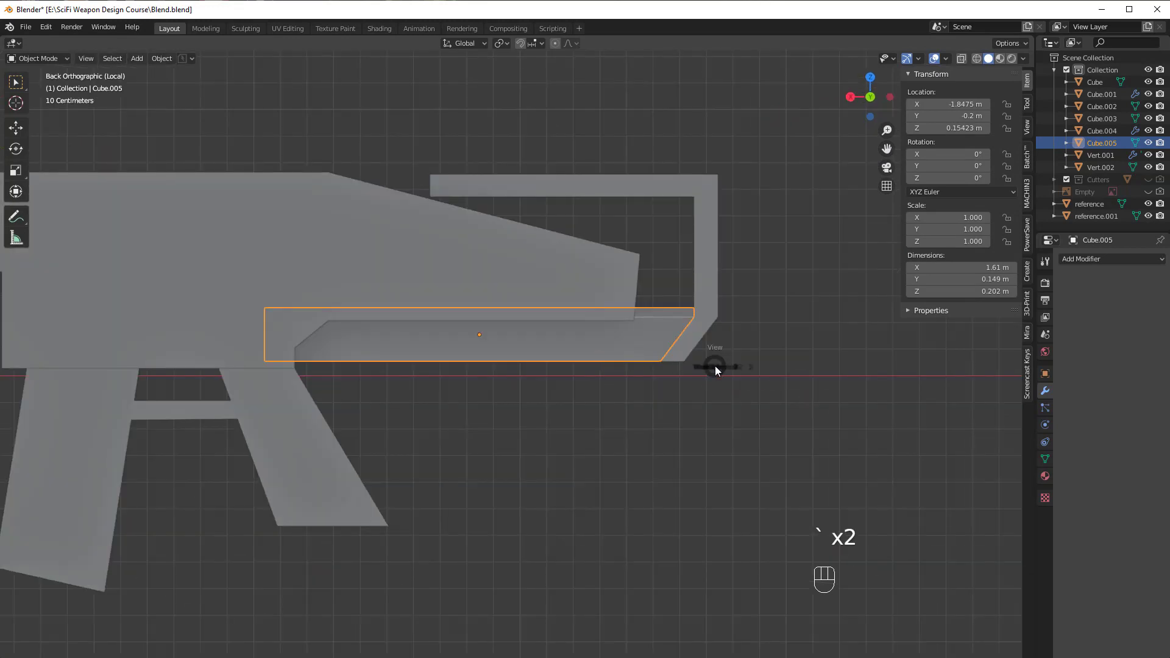
left_click(632, 323)
key("grave")
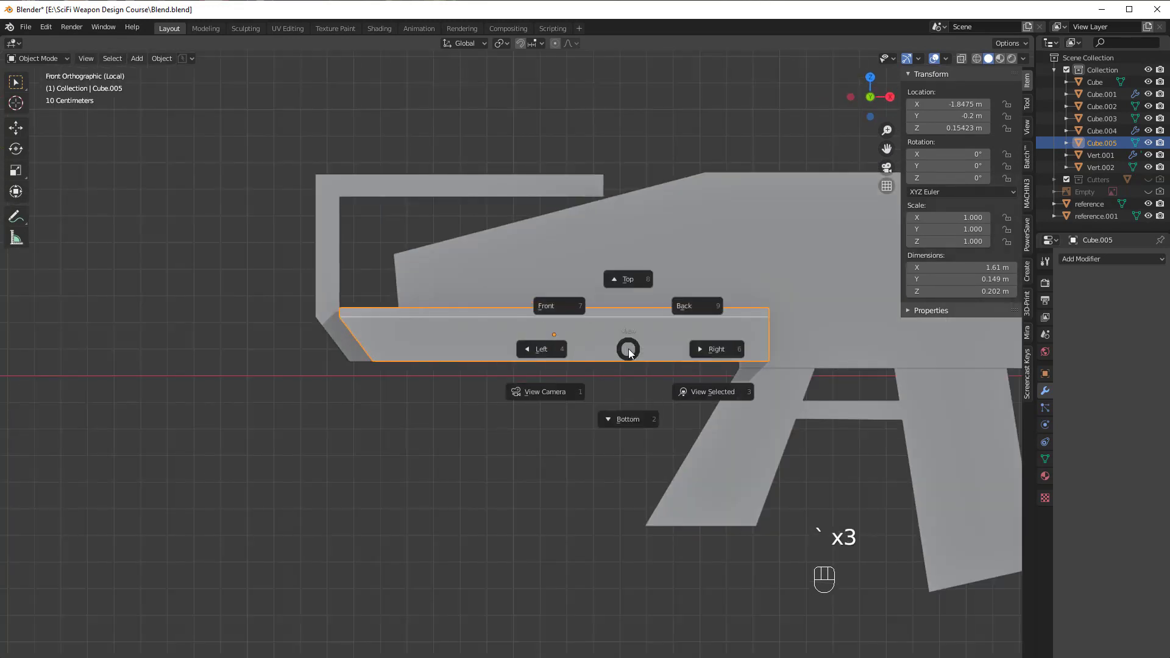
left_click(532, 347)
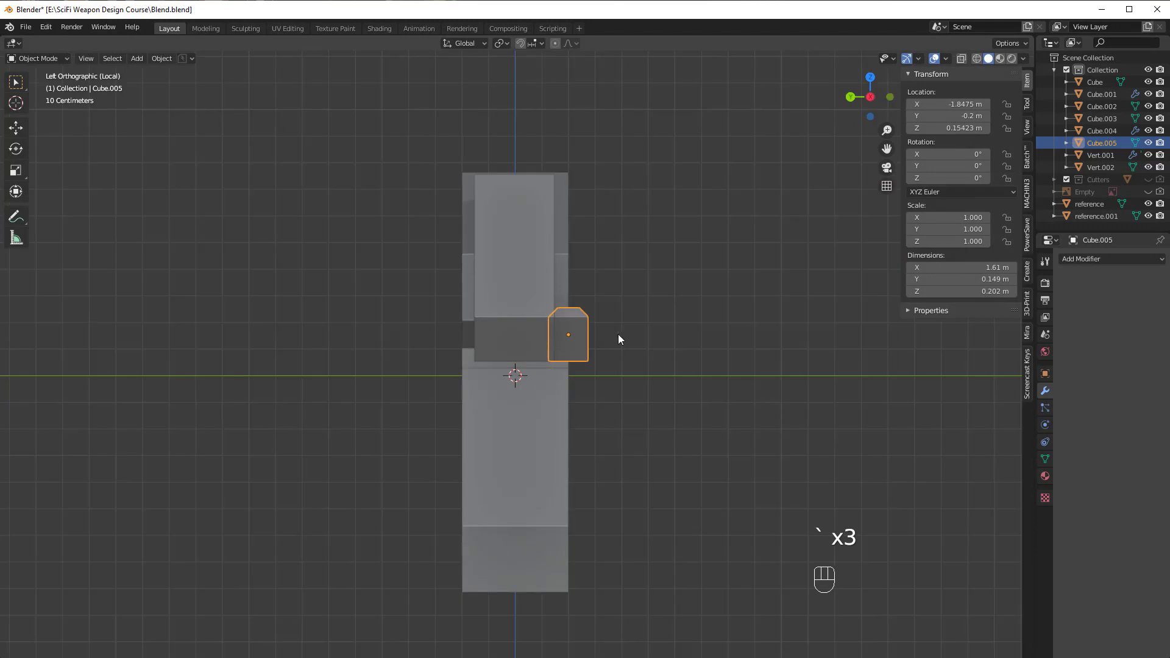
Step: Move the stock beam 0.20398 m along Y to centre it under the stock frame
scroll(628, 317, "up", 3)
middle_click_drag(628, 296, 591, 357, "shift")
key("g")
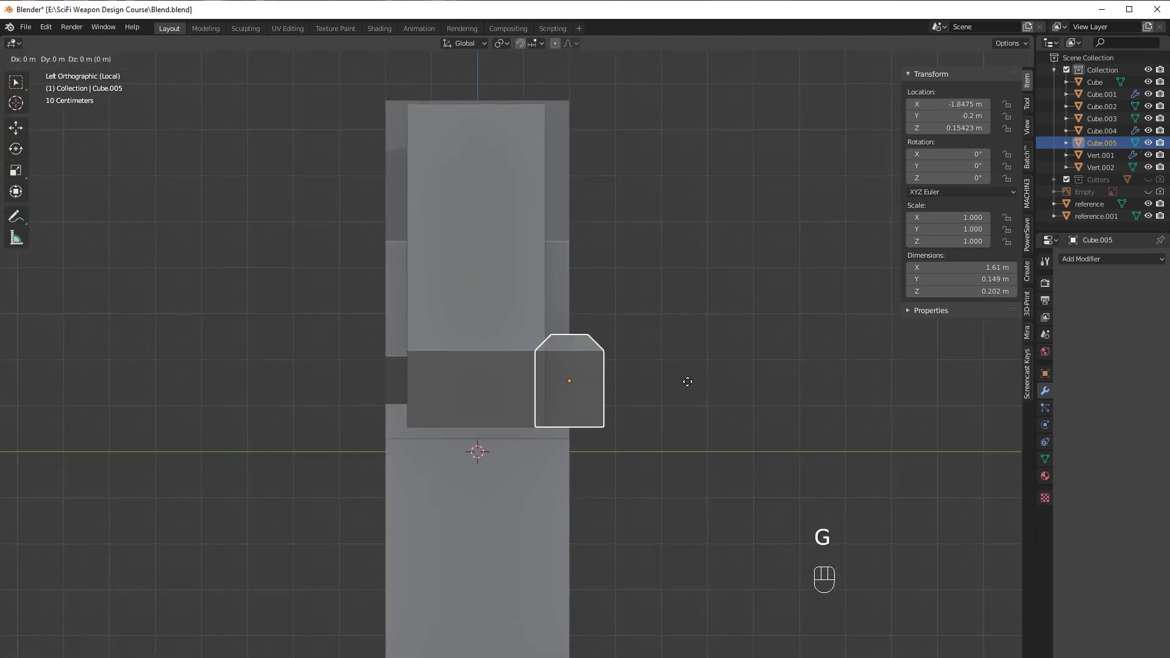
key("y")
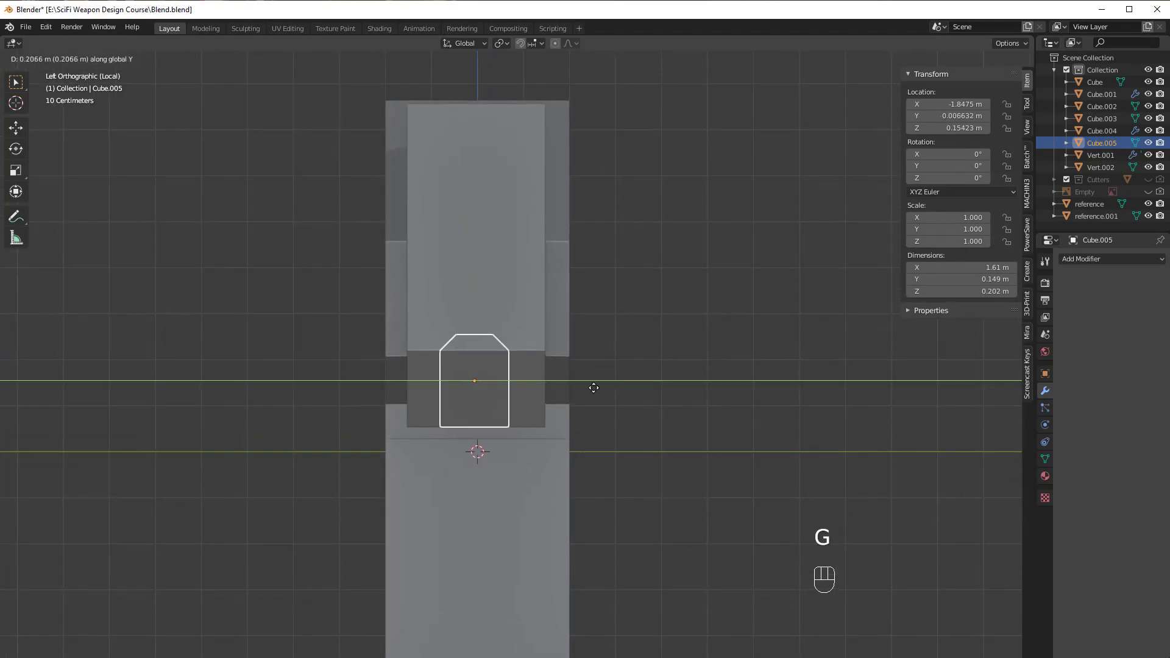
left_click(595, 388)
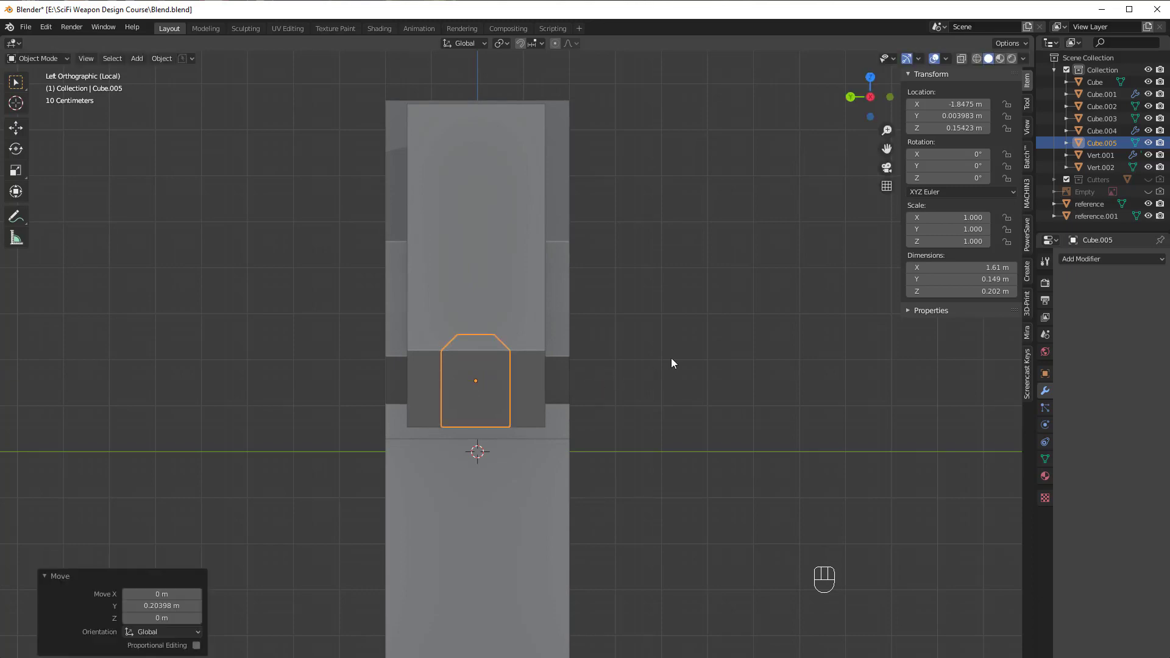
Step: Deselect everything and examine the solid rifle blockout from both sides and several angles
middle_click_drag(671, 357, 613, 449)
middle_click_drag(485, 325, 787, 372)
key("alt+a")
scroll(752, 378, "down", 4)
middle_click_drag(712, 358, 468, 446, "shift")
scroll(490, 448, "up", 1)
middle_click_drag(533, 426, 640, 384)
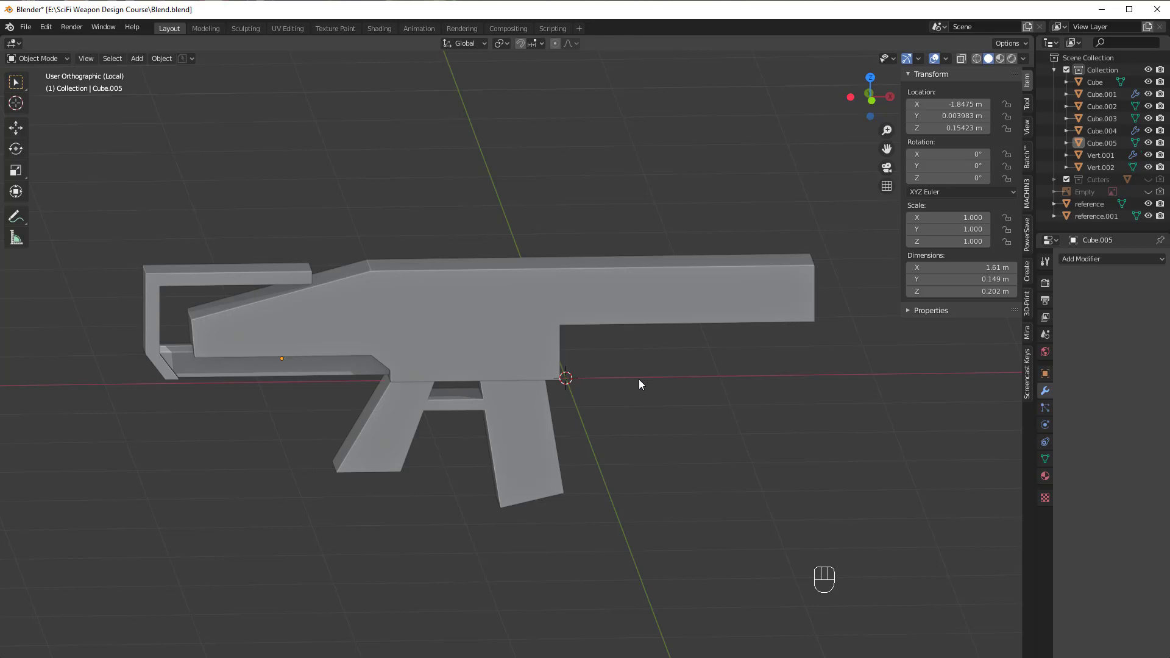
middle_click_drag(476, 308, 959, 498)
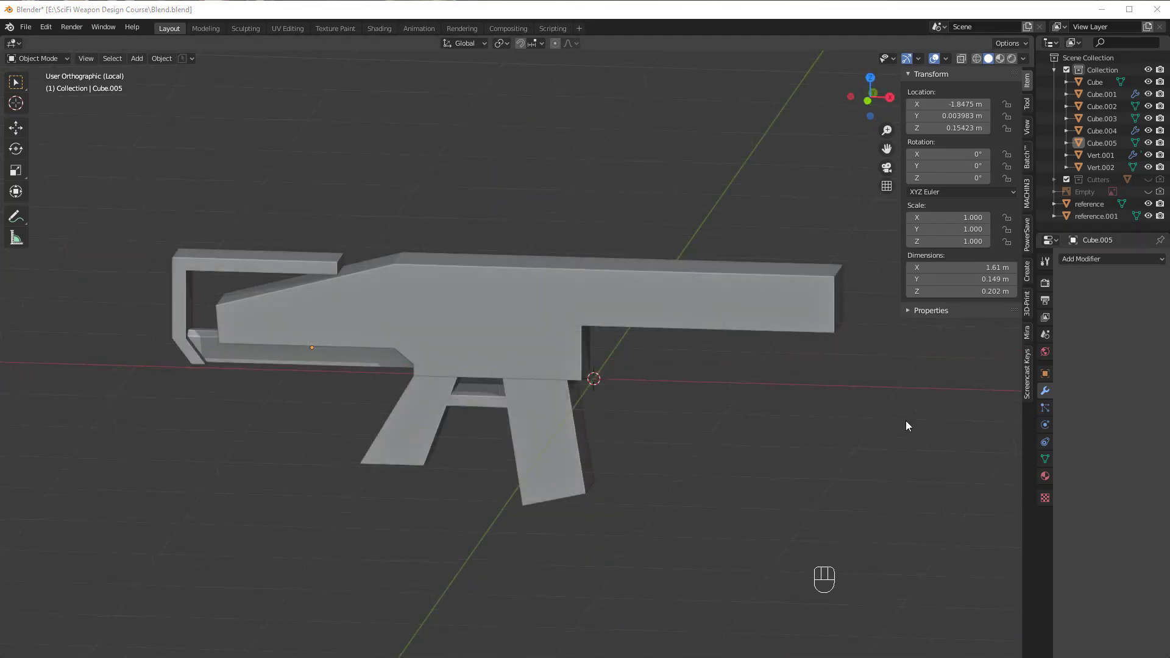
scroll(844, 438, "down", 2)
middle_click_drag(843, 437, 790, 412)
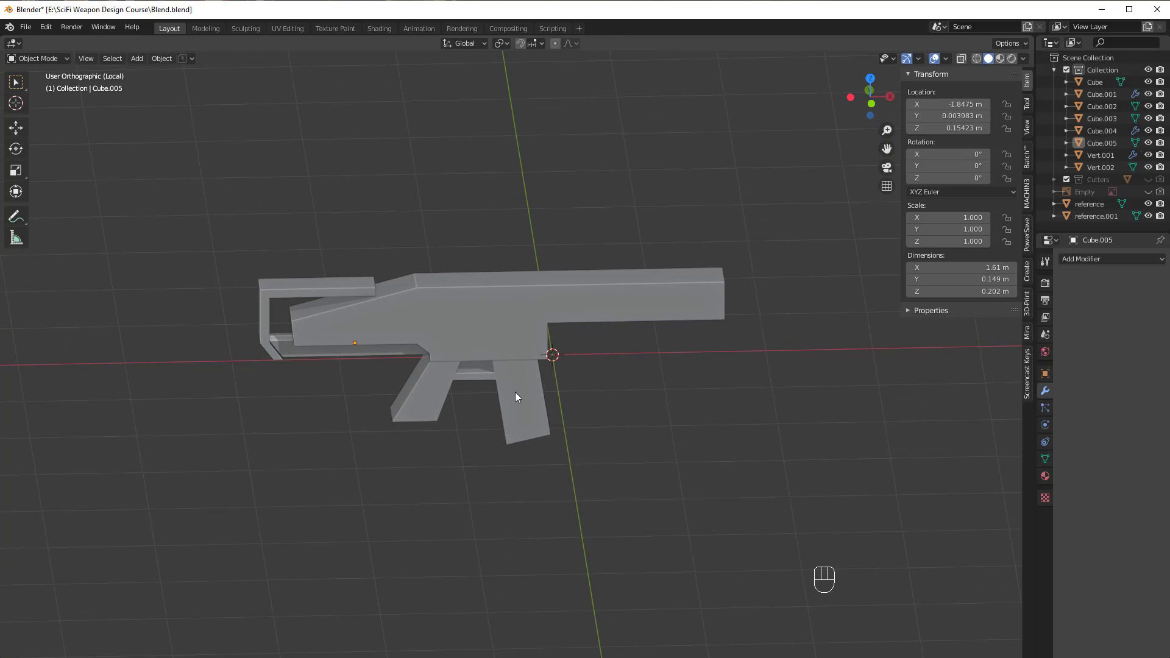
middle_click_drag(437, 377, 420, 327)
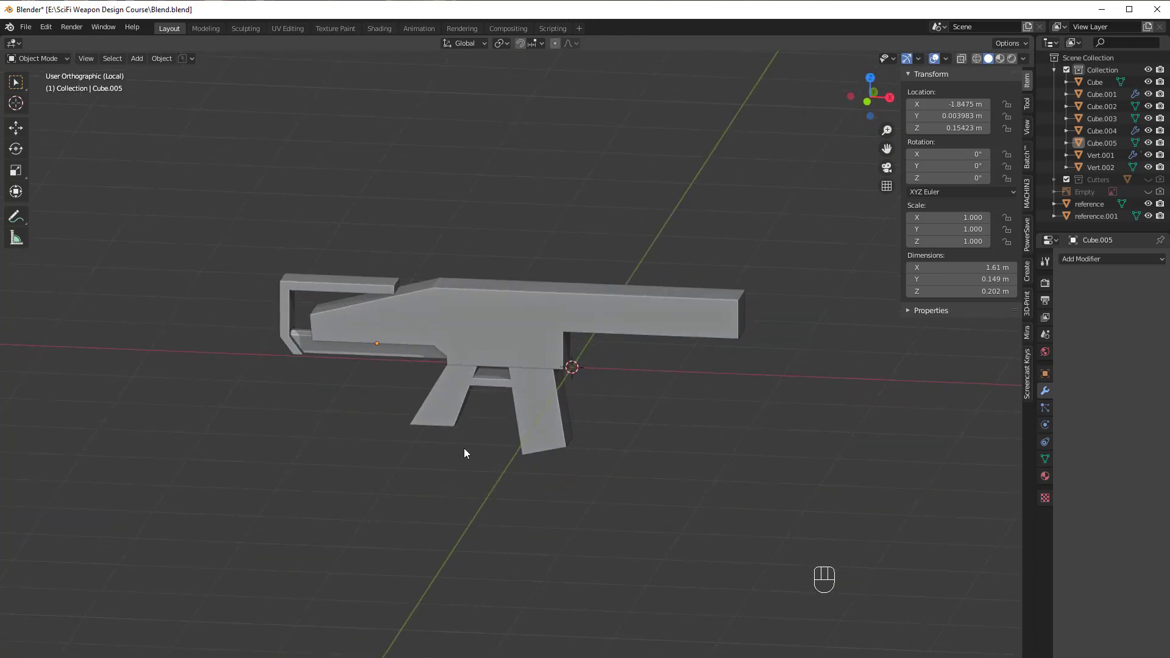